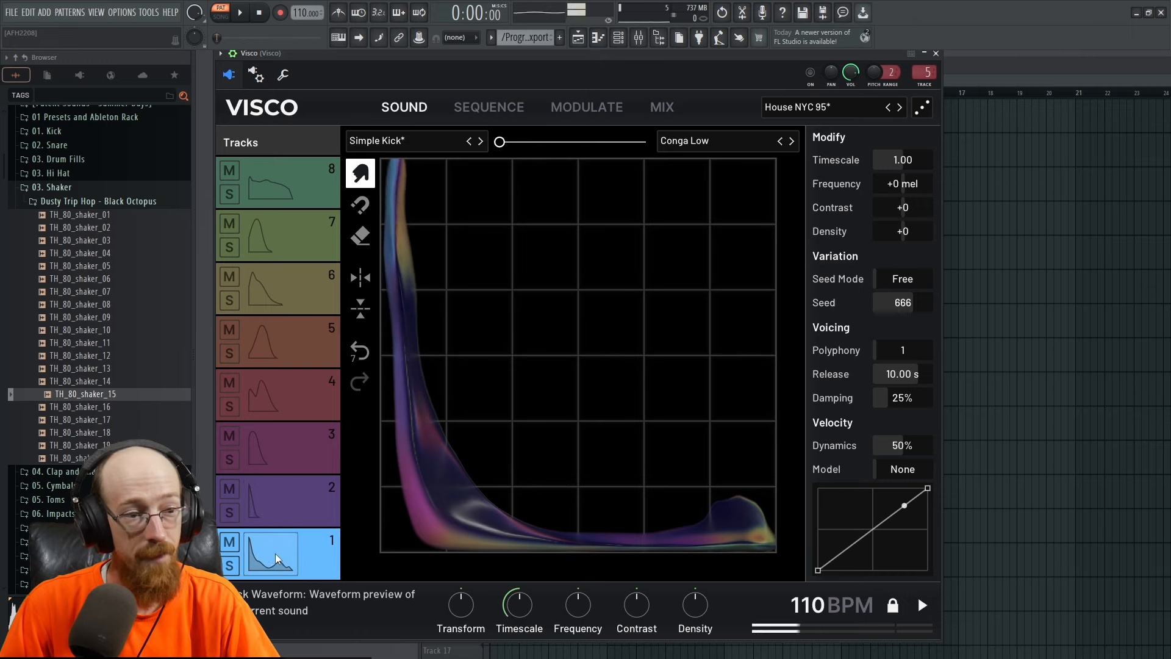
# Undo the last six edits to the sound blob of track 1
pyautogui.click(367, 352)
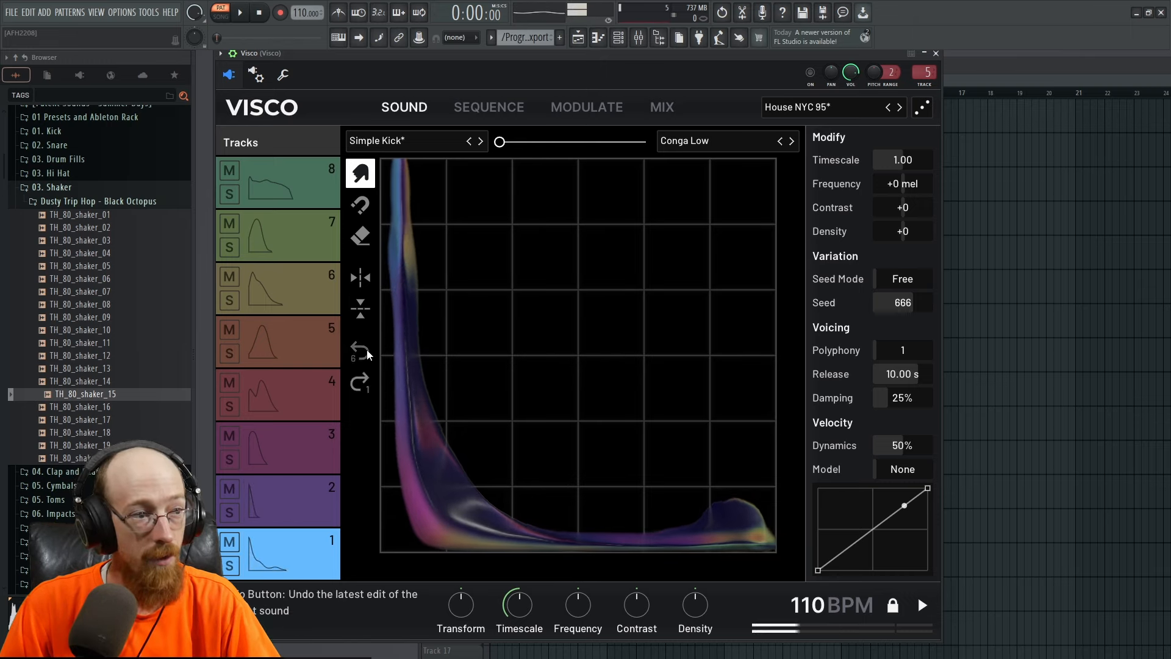
pyautogui.click(367, 353)
pyautogui.click(366, 352)
pyautogui.click(366, 352)
pyautogui.click(367, 353)
pyautogui.click(368, 354)
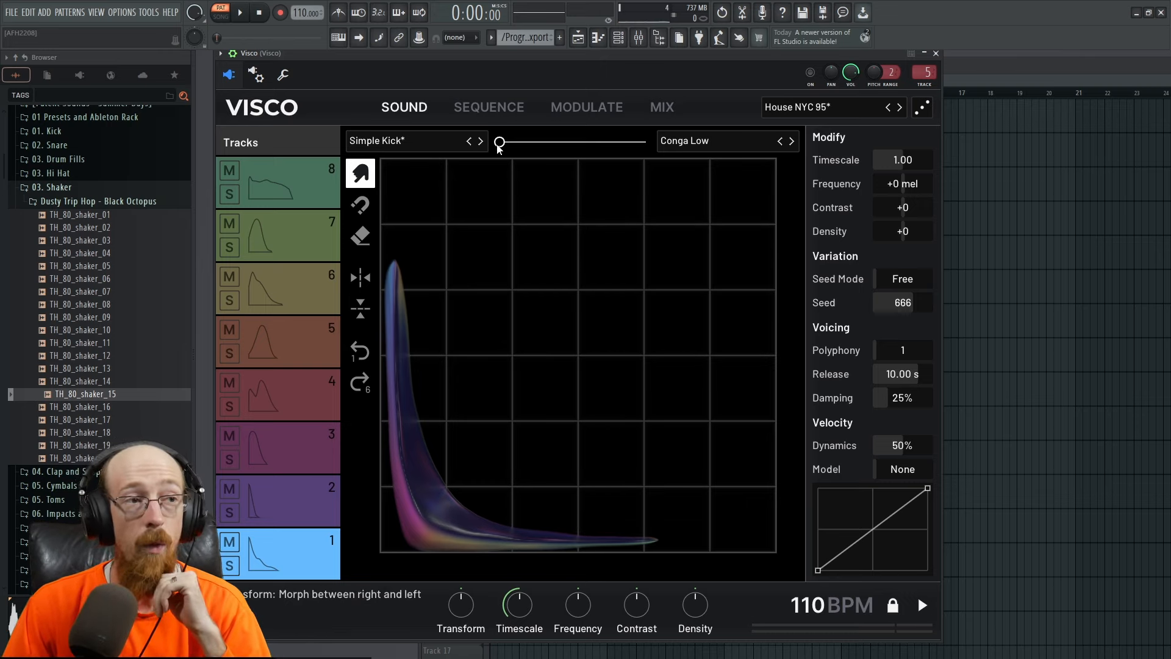
# Audition track 1 morphed fully to Conga Low, and undo the remaining edit to the Simple Kick sound
pyautogui.moveTo(498, 147); pyautogui.dragTo(679, 156)
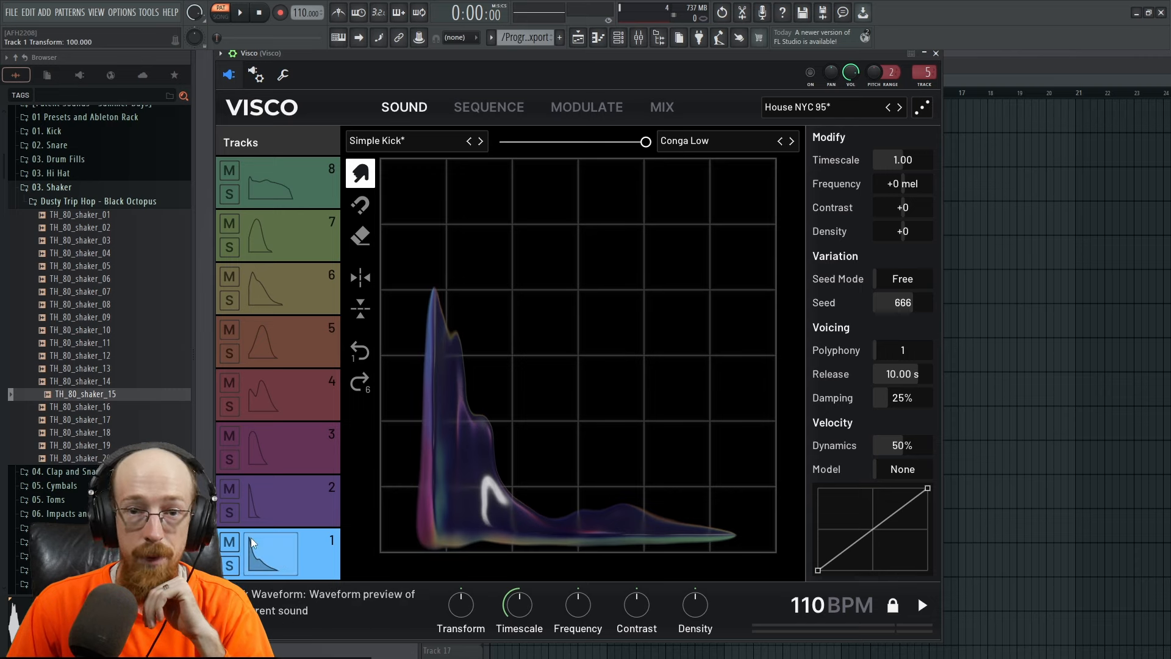
pyautogui.click(261, 566)
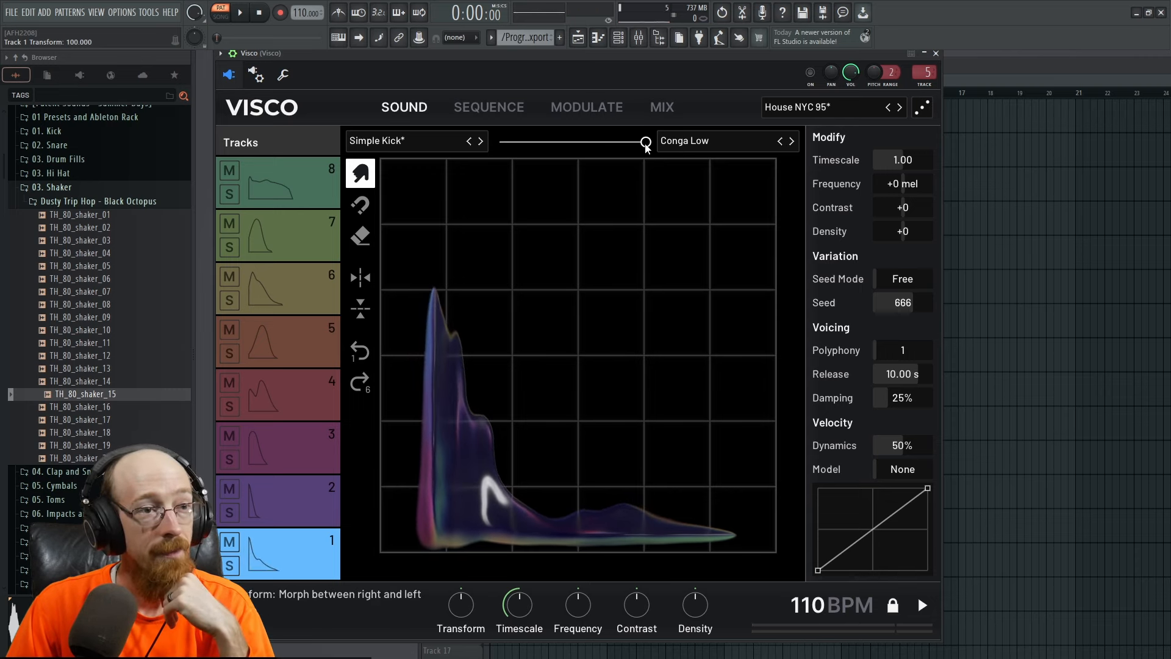
pyautogui.click(360, 352)
pyautogui.click(284, 551)
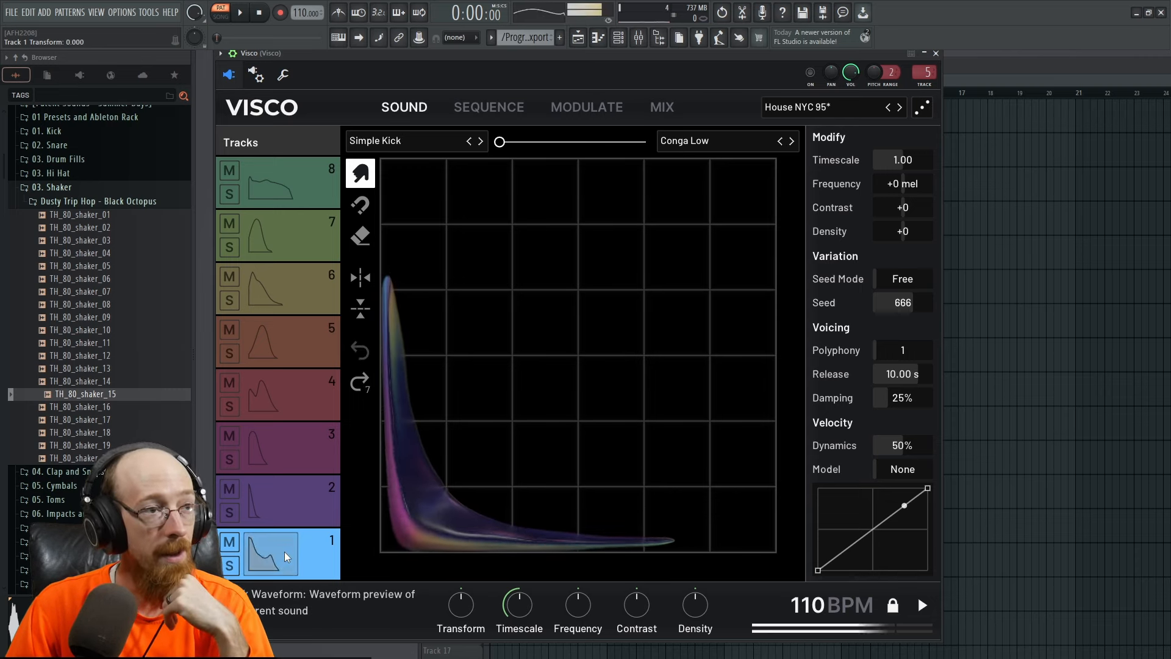
# Check track 1's sequence and play its pattern while morphing from Simple Kick fully to Conga Low and back
pyautogui.click(514, 111)
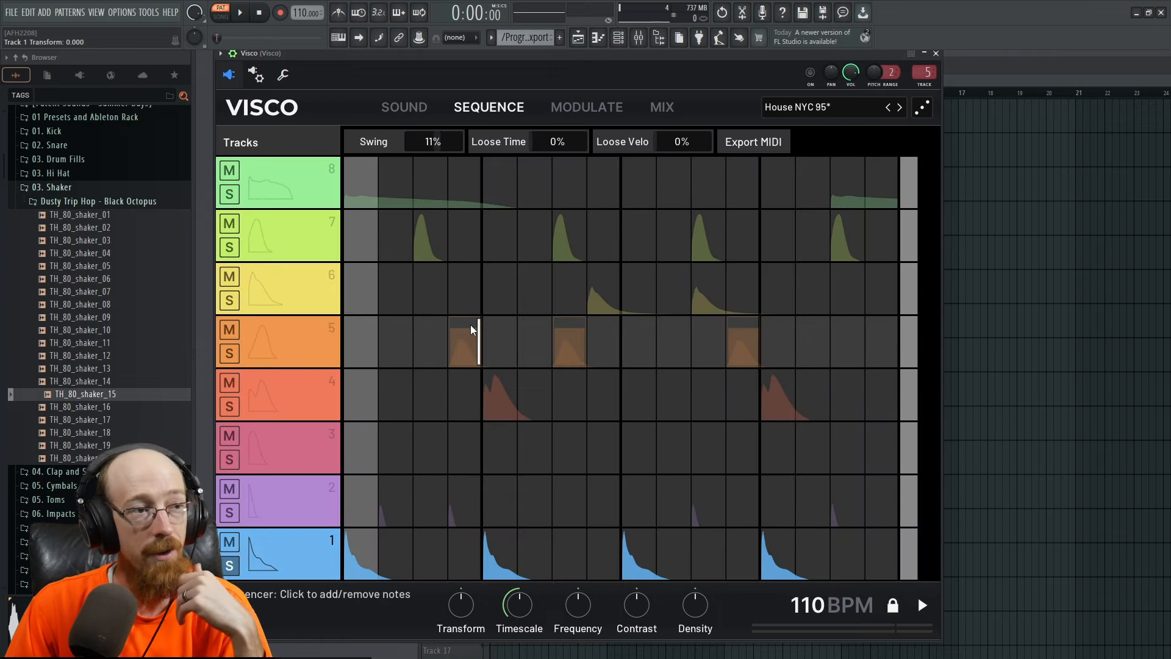
pyautogui.click(401, 109)
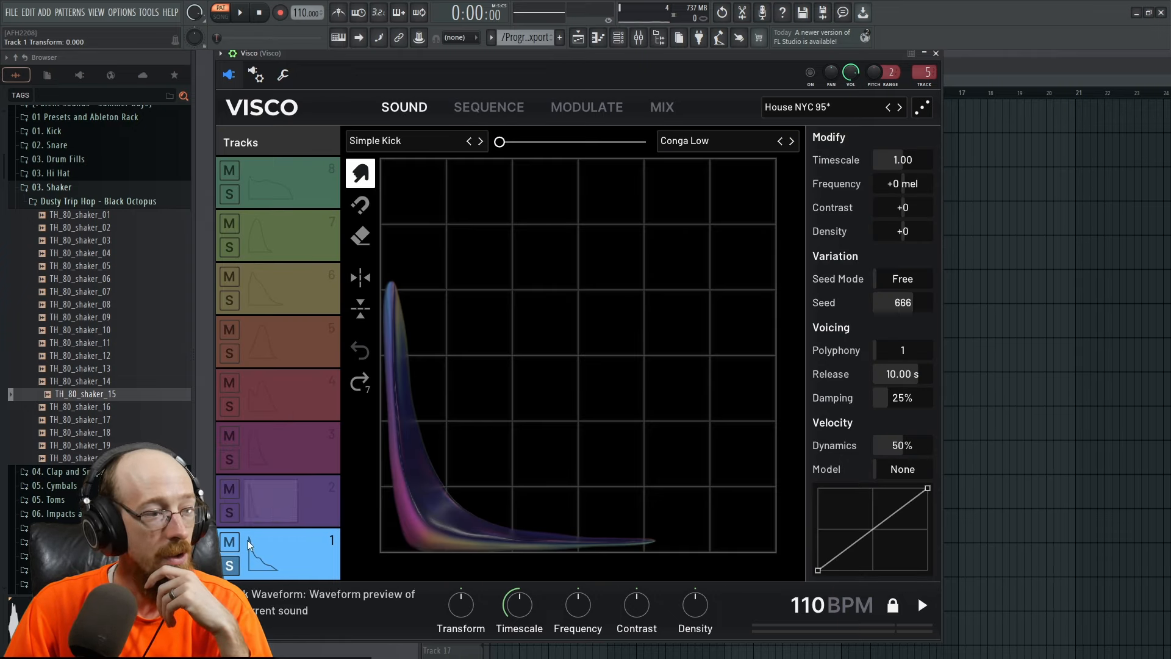
pyautogui.click(922, 606)
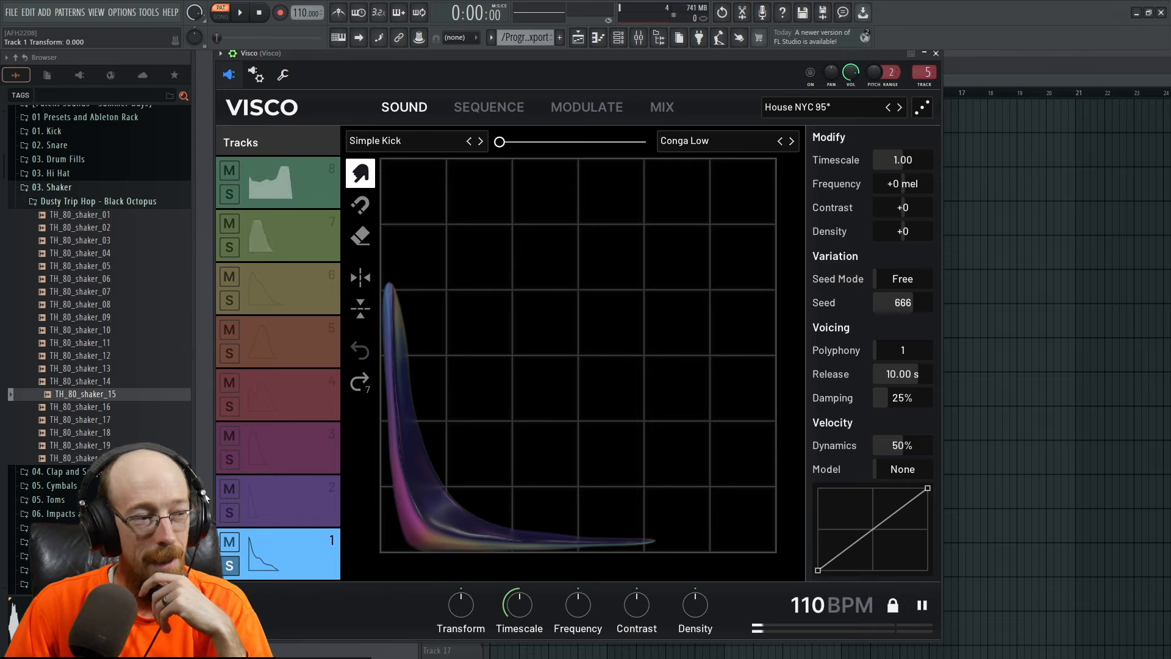
pyautogui.moveTo(501, 142); pyautogui.dragTo(680, 147)
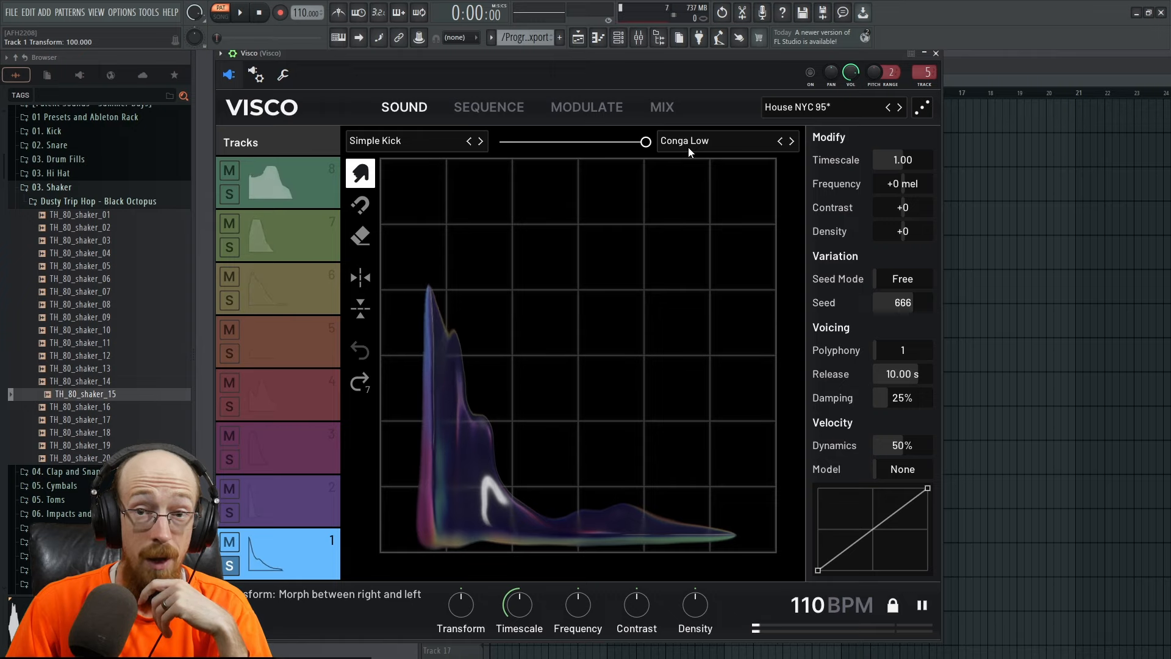
pyautogui.moveTo(688, 148); pyautogui.dragTo(494, 151)
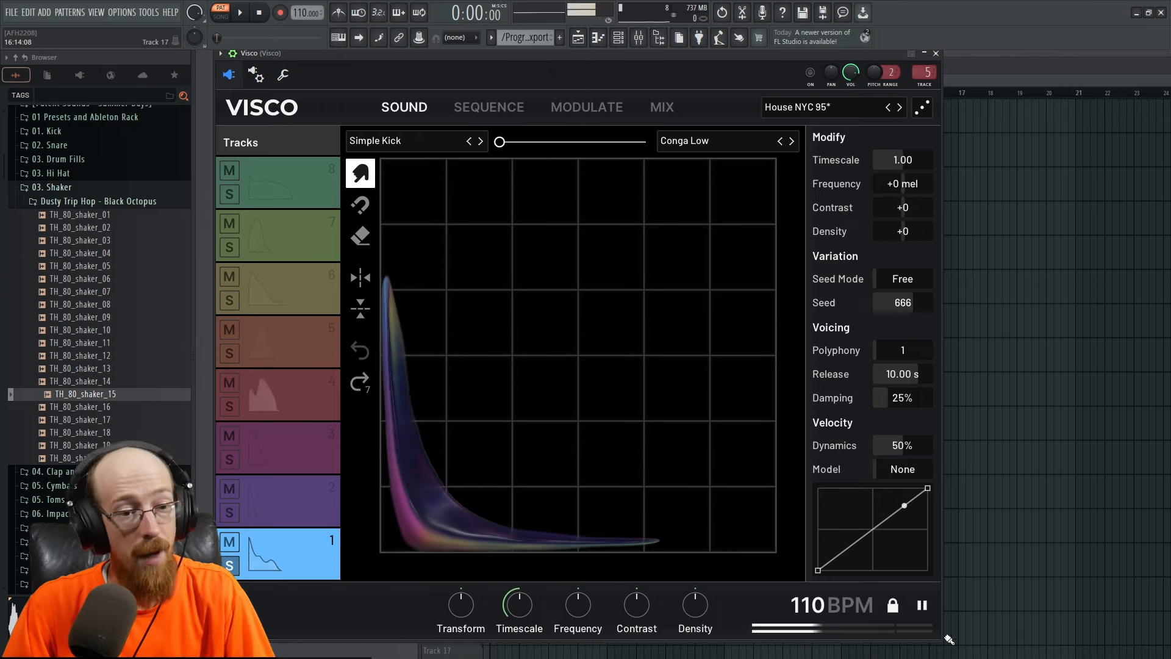
pyautogui.click(921, 605)
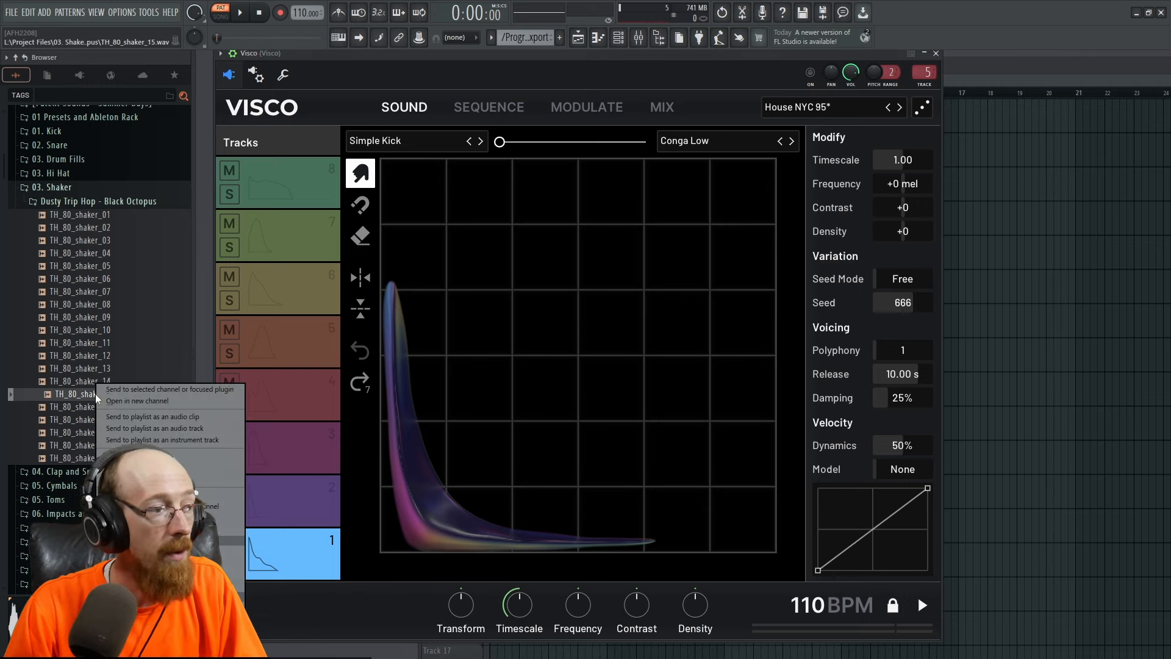
# Import TH_80_shaker_15.wav from the Dusty Trip Hop - Black Octopus folder in place of Conga Low as track 1's morph target
pyautogui.click(706, 144)
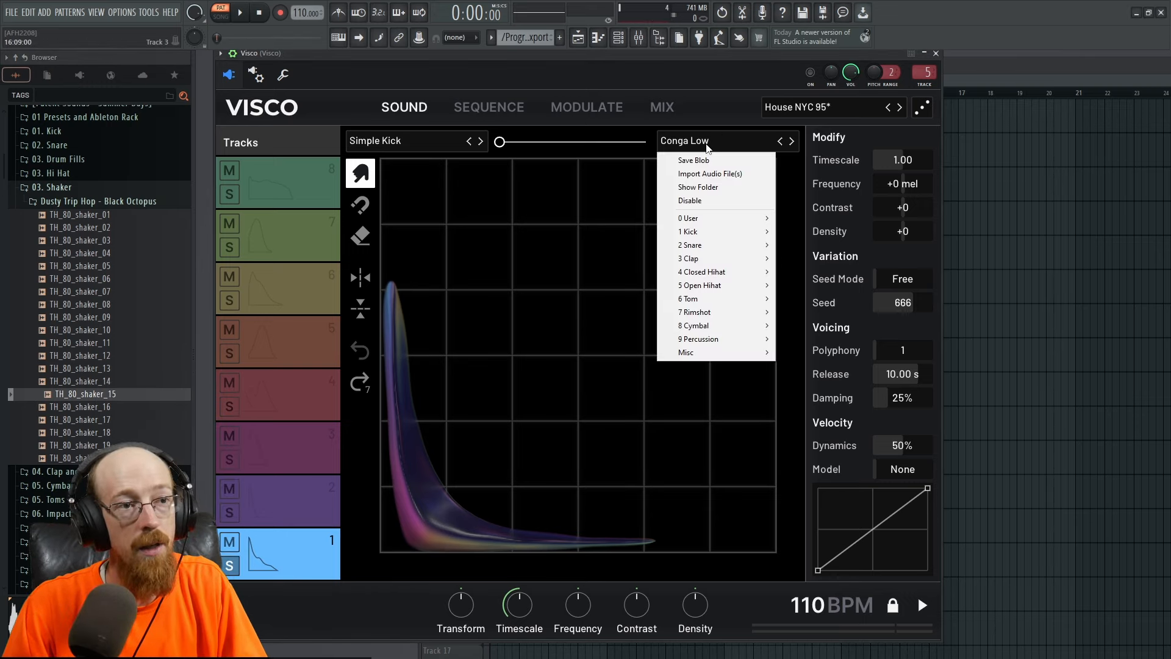
pyautogui.click(725, 175)
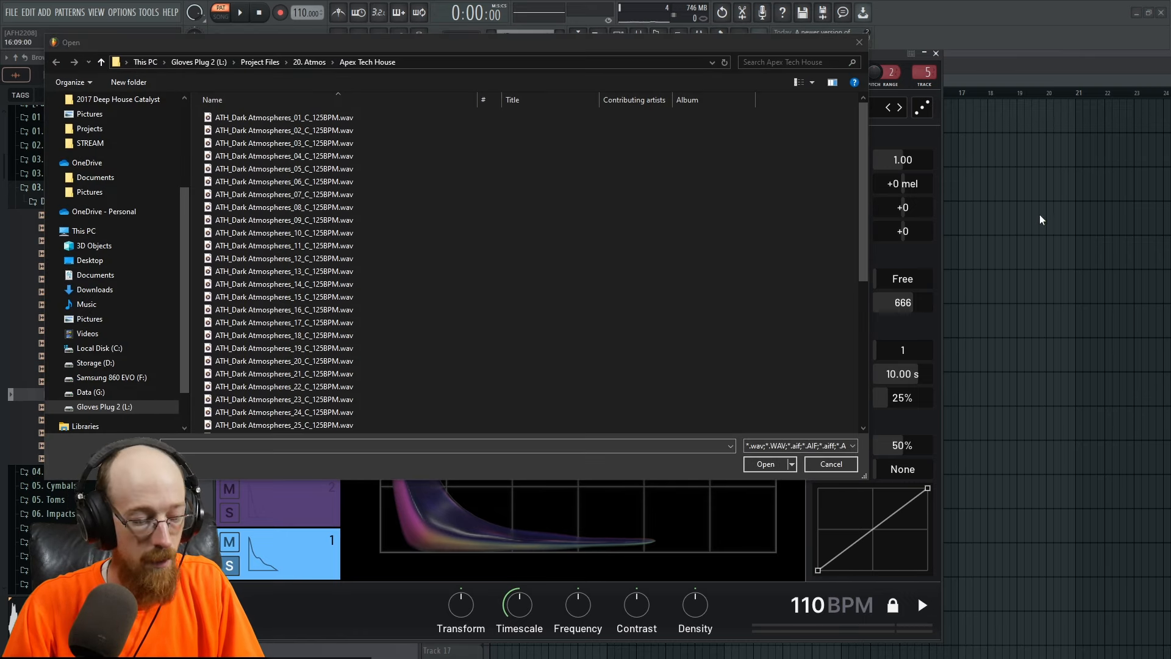
pyautogui.click(549, 62)
pyautogui.press('Return')
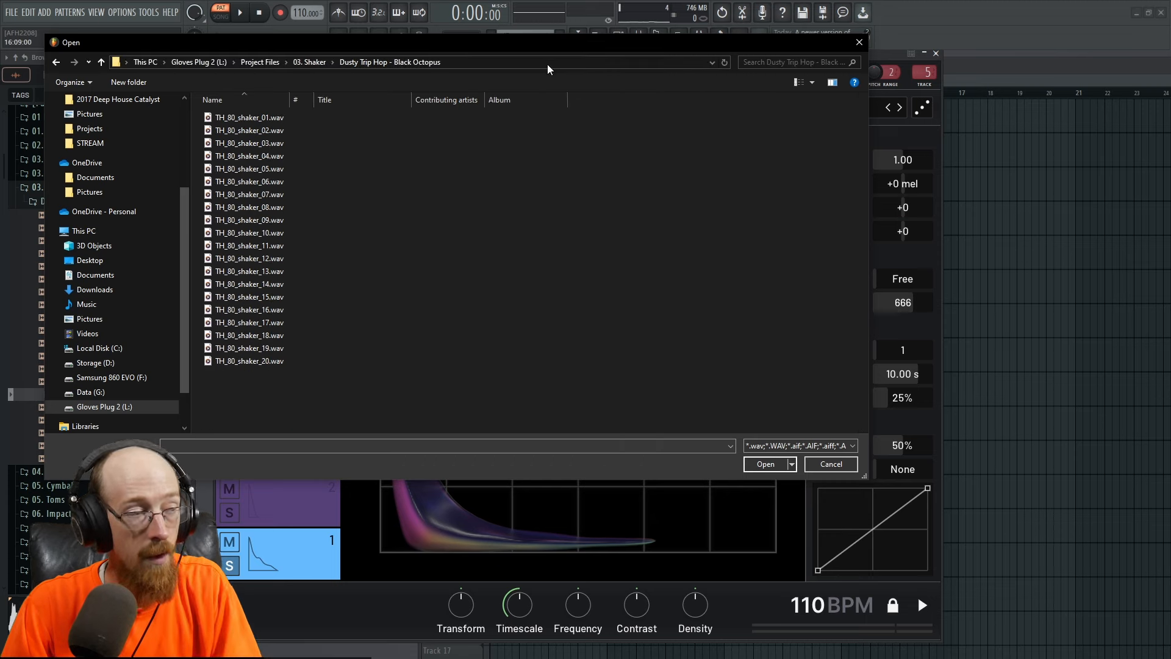
pyautogui.moveTo(353, 44); pyautogui.dragTo(338, 66)
pyautogui.click(281, 323)
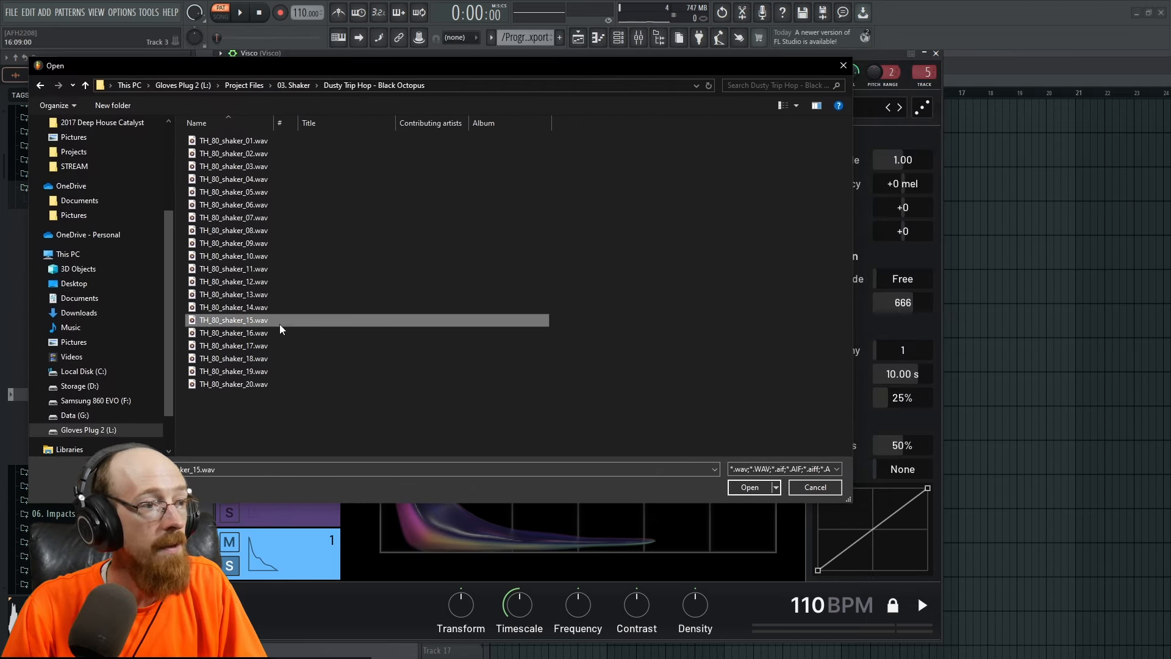
pyautogui.click(763, 489)
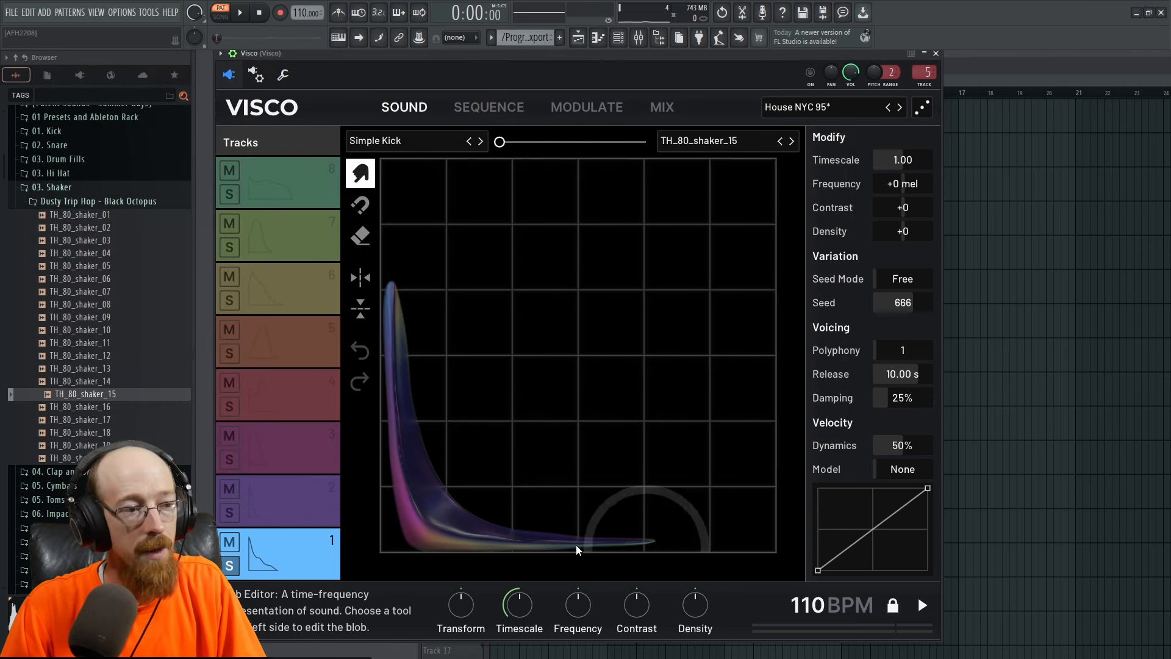
# Play the pattern while morphing track 1 from Simple Kick fully to the imported shaker and back, and stop playback
pyautogui.click(923, 605)
pyautogui.moveTo(500, 142); pyautogui.dragTo(681, 144)
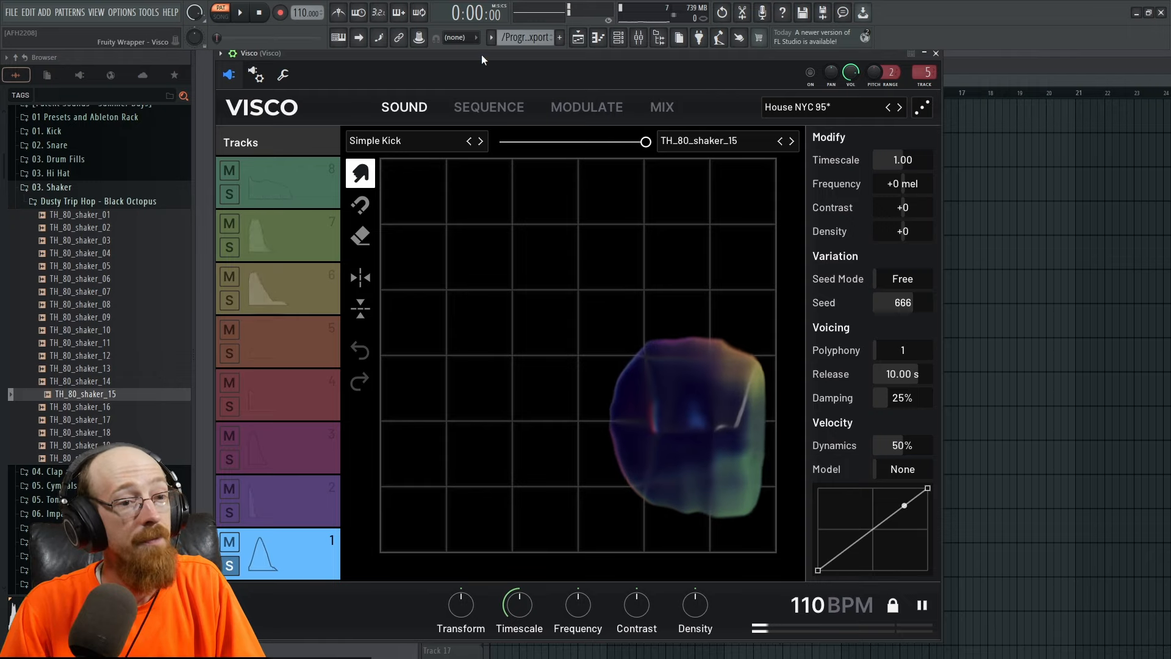
pyautogui.moveTo(646, 141); pyautogui.dragTo(457, 173)
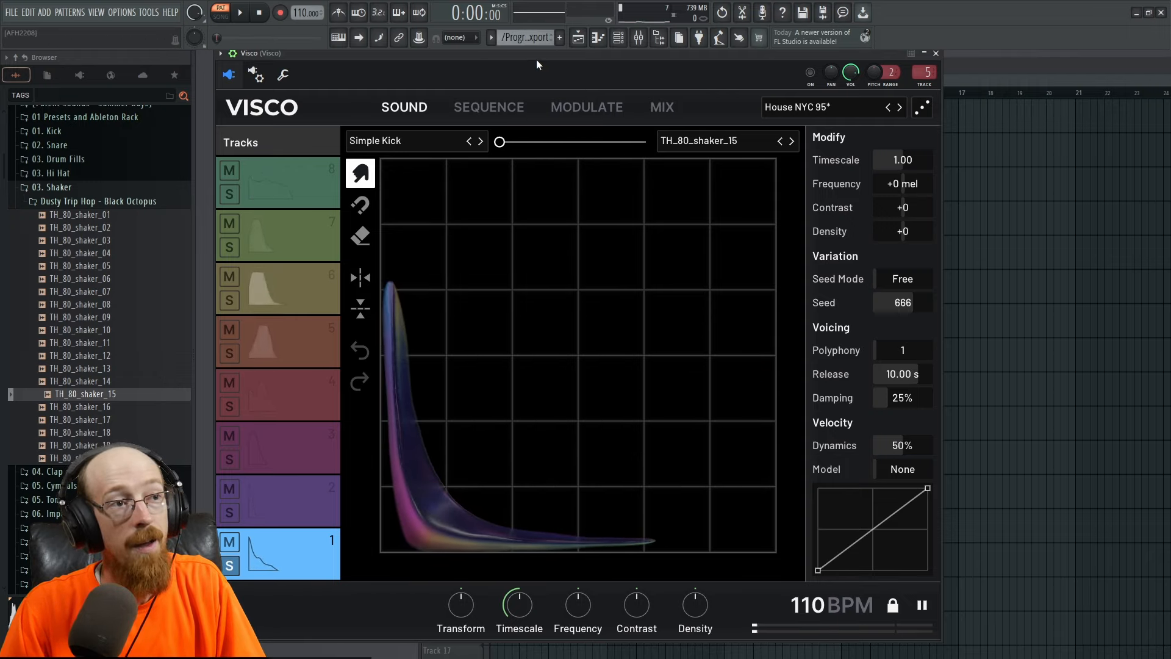
pyautogui.press('space')
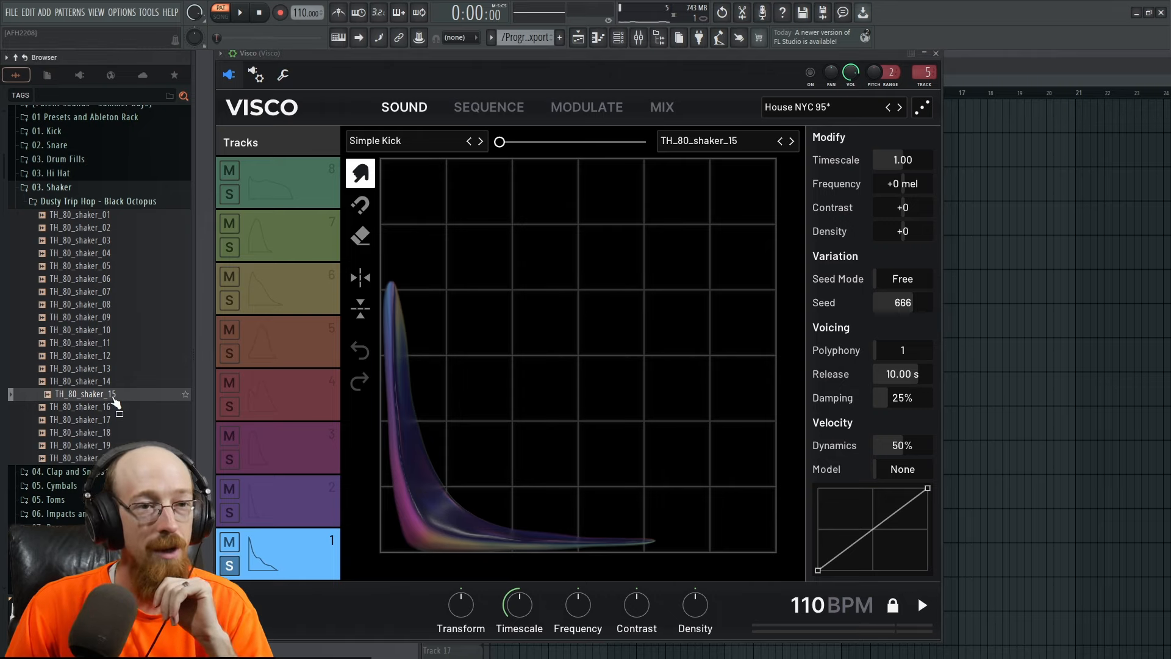
# Morph track 1 fully to the shaker, try timescales of 0.13 and 8.00, and reset the timescale to 1.00
pyautogui.moveTo(499, 142); pyautogui.dragTo(646, 142)
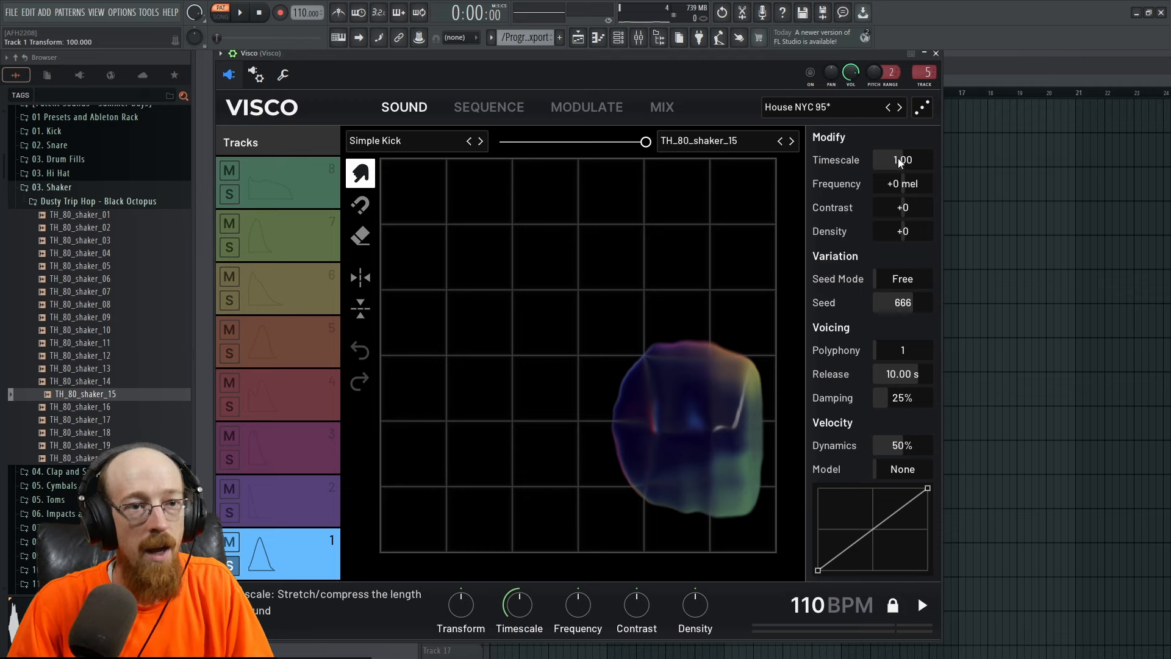
pyautogui.moveTo(899, 163); pyautogui.dragTo(899, 207)
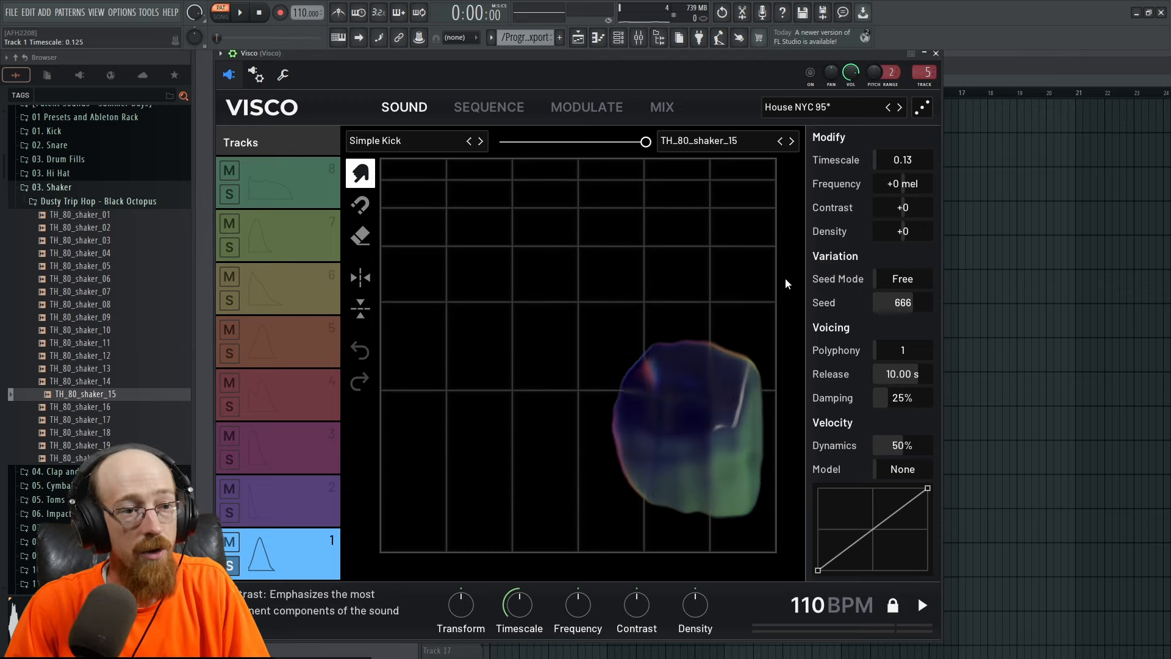
pyautogui.moveTo(903, 160); pyautogui.dragTo(903, 104)
pyautogui.click(255, 558)
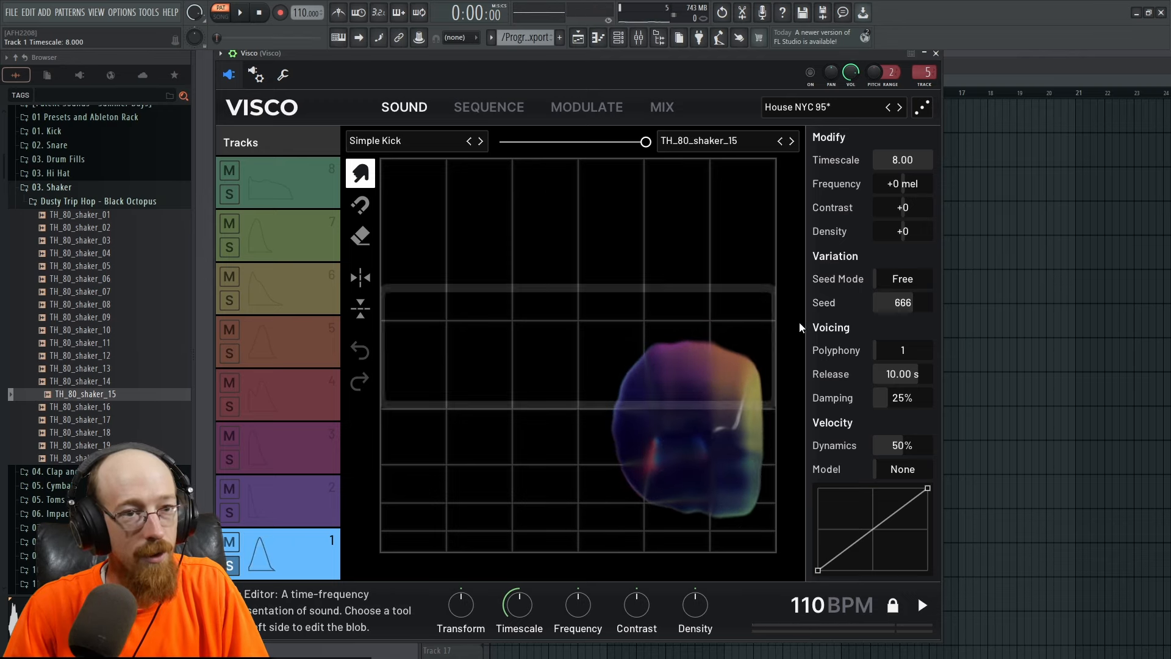
pyautogui.doubleClick(920, 163)
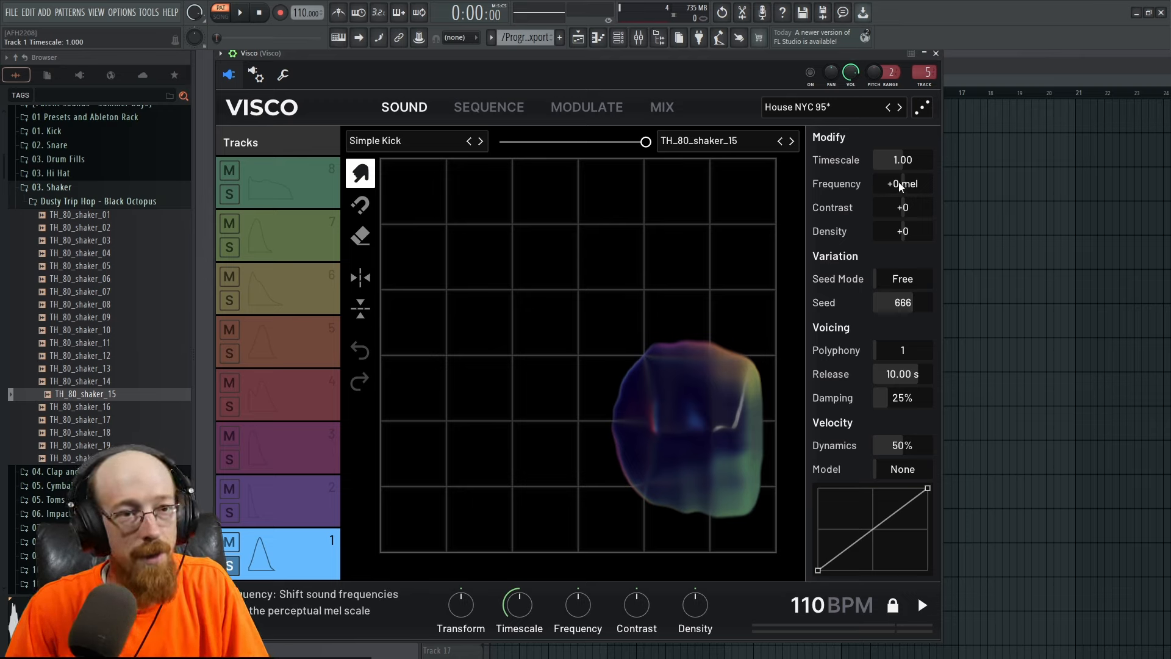
# Try frequency shifts of +575 mel and -267 mel on the shaker sound, and reset the frequency to +0 mel
pyautogui.moveTo(901, 186); pyautogui.dragTo(902, 156)
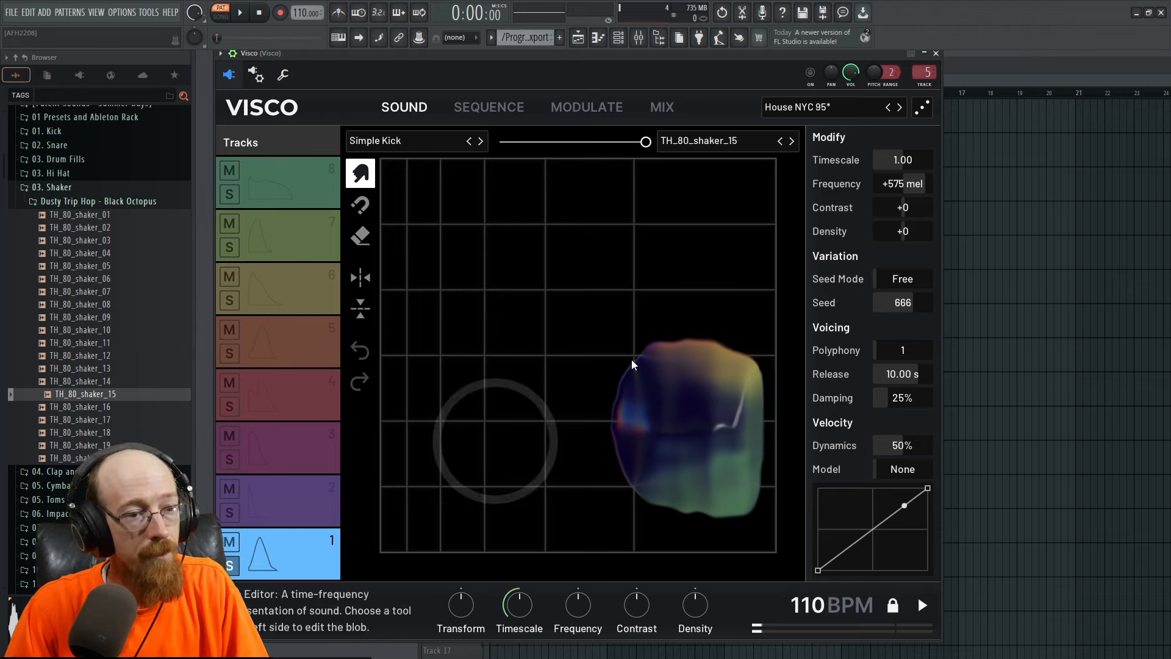
pyautogui.moveTo(901, 183); pyautogui.dragTo(901, 223)
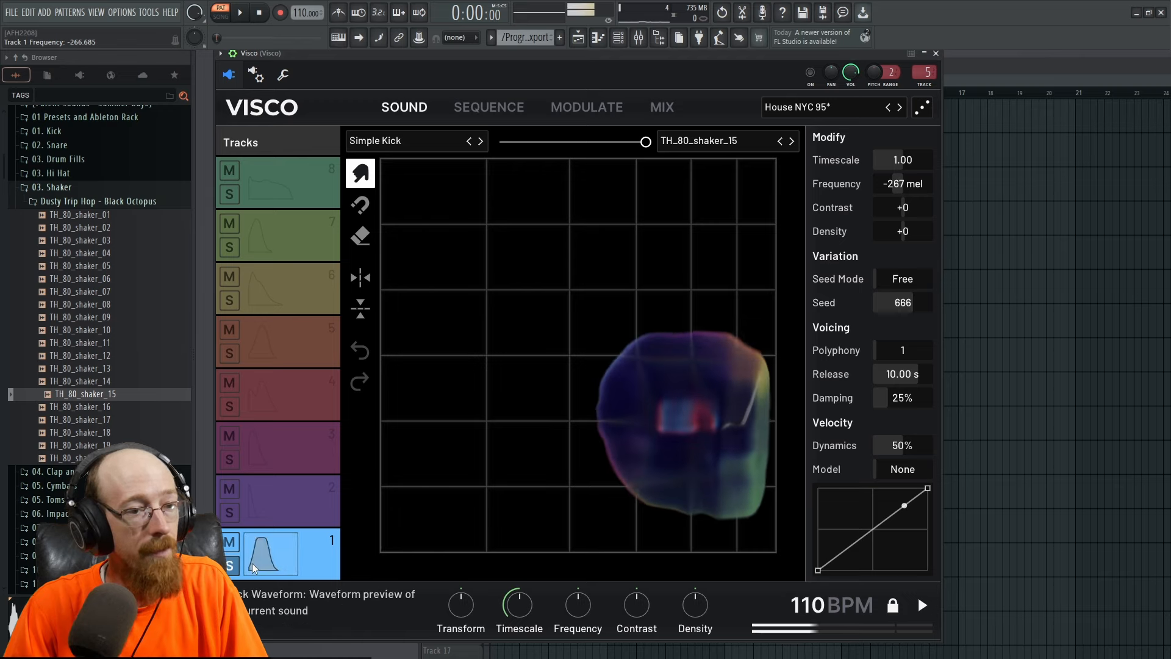
pyautogui.moveTo(896, 183); pyautogui.dragTo(896, 176)
pyautogui.doubleClick(896, 183)
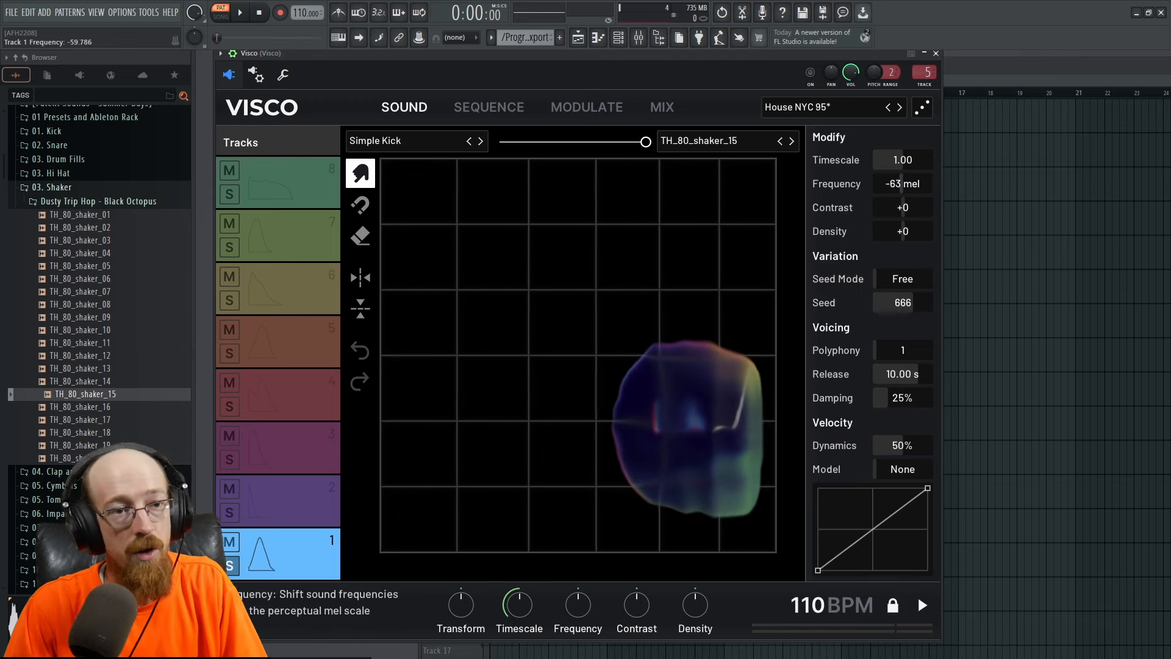
# Morph track 1 fully back to Simple Kick and audition it with contrast at -100 and at +100
pyautogui.moveTo(646, 142); pyautogui.dragTo(423, 160)
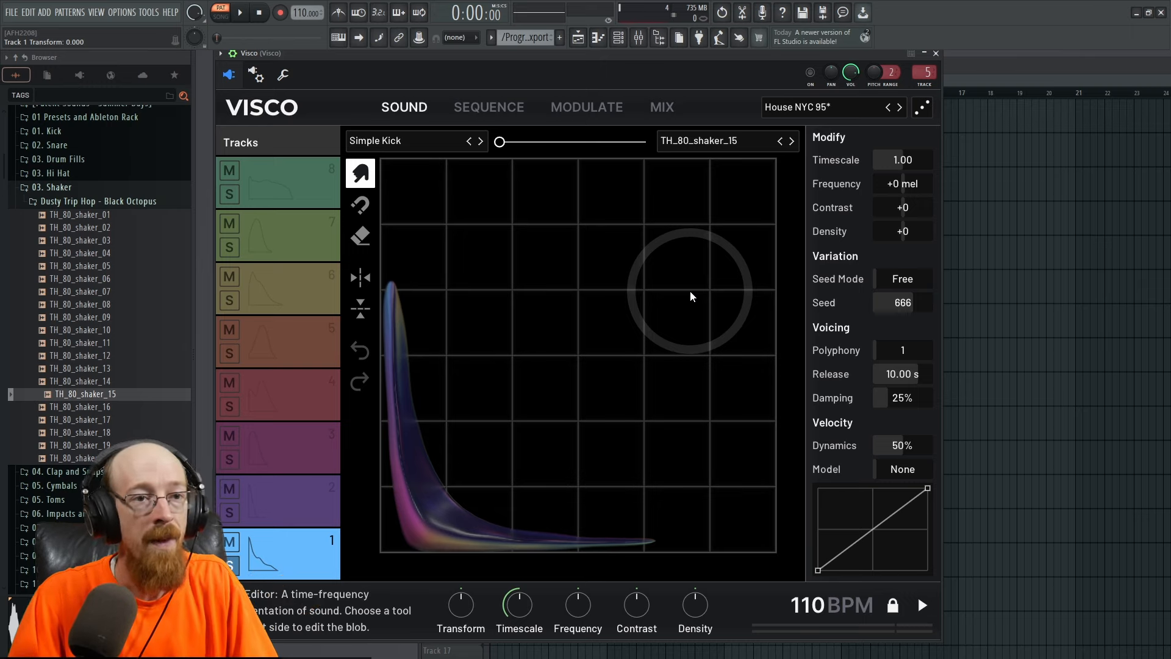
pyautogui.moveTo(899, 210); pyautogui.dragTo(899, 274)
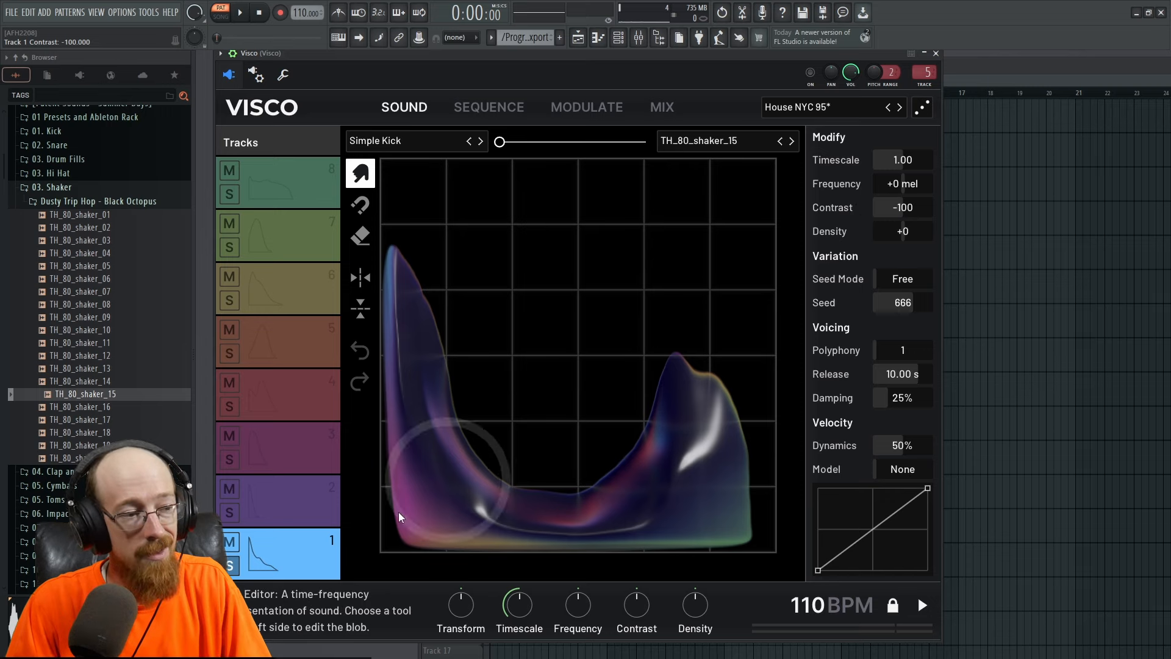
pyautogui.click(257, 557)
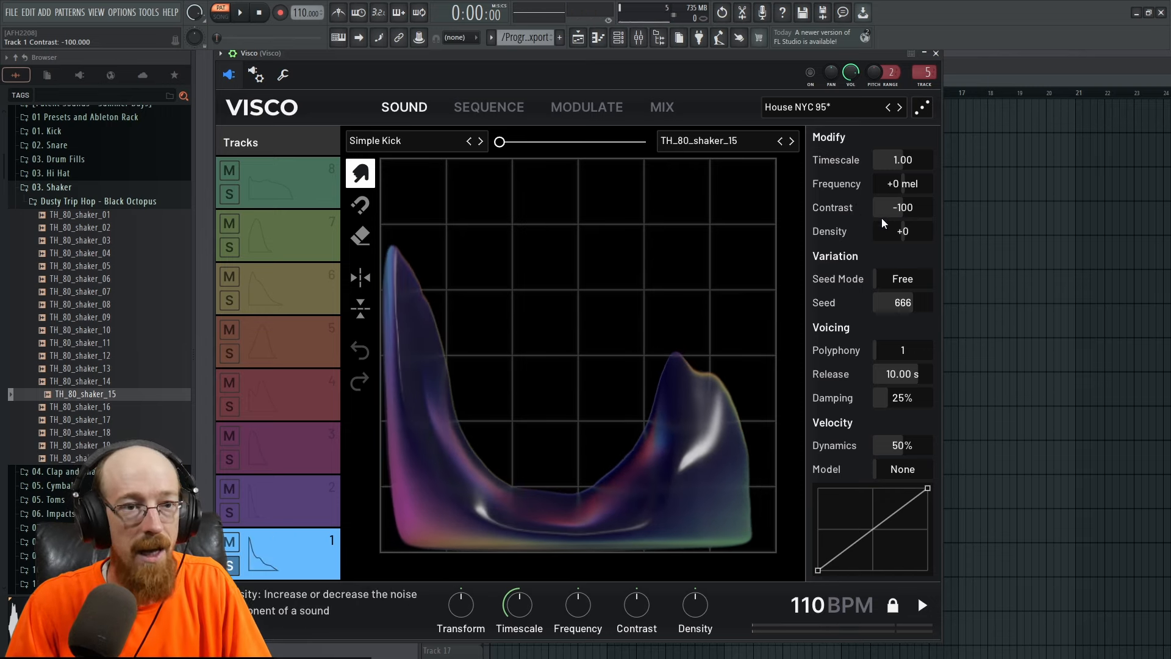
pyautogui.moveTo(902, 208); pyautogui.dragTo(902, 146)
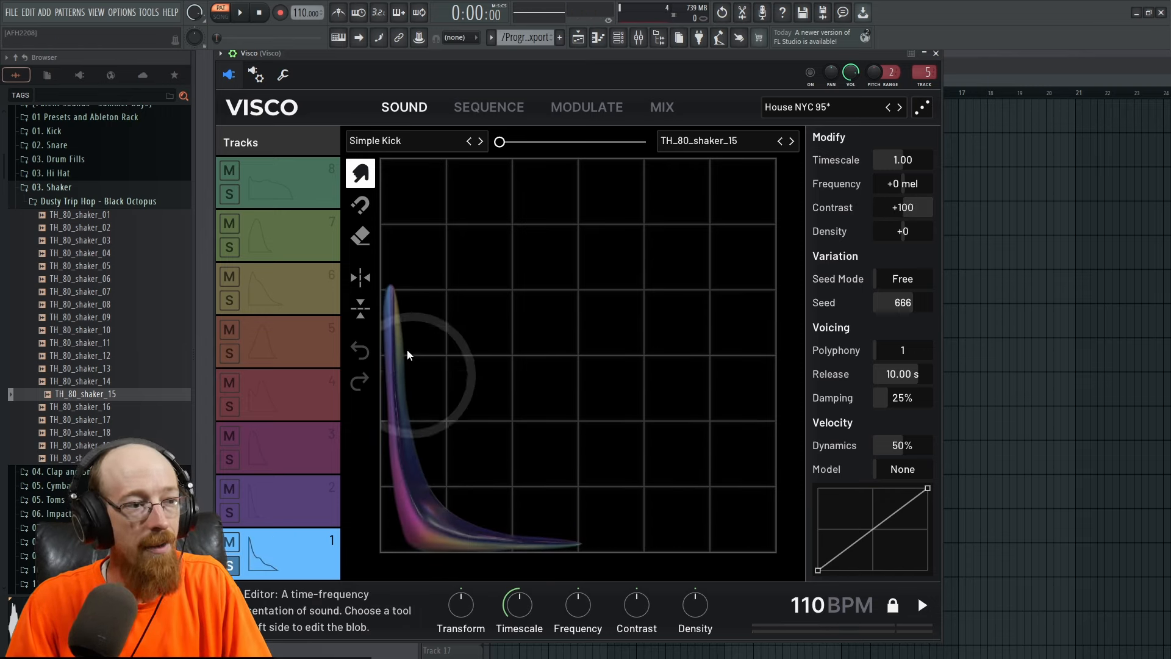
pyautogui.click(259, 555)
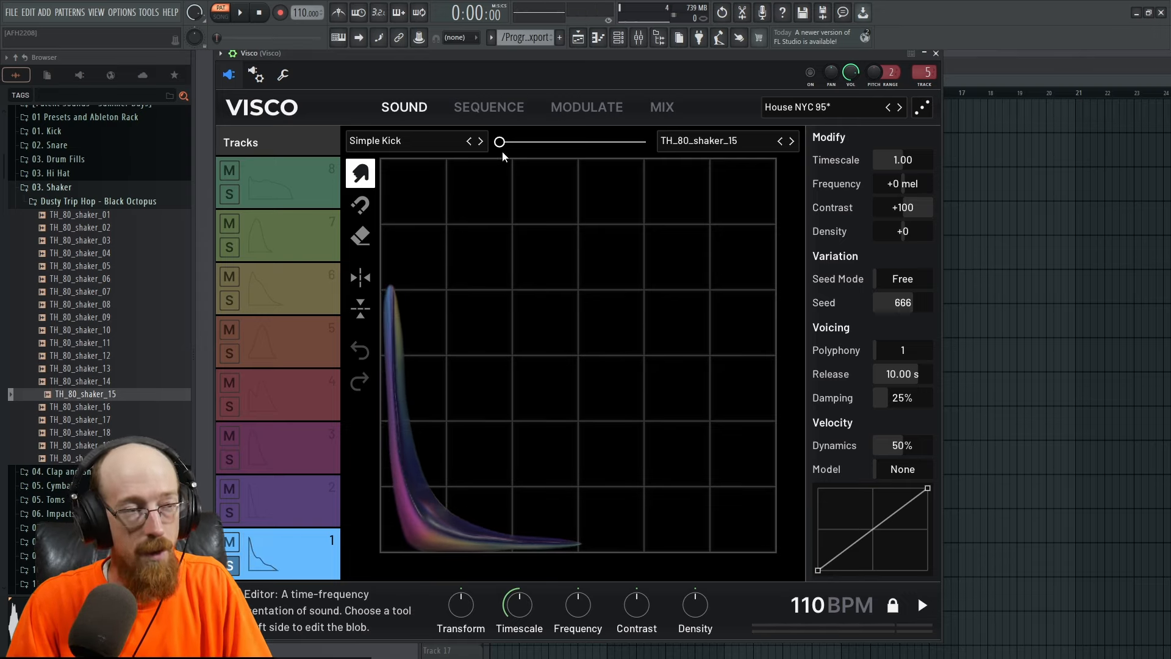
# Morph track 1 fully to the shaker, audition it at contrast +100 and -100, and reset the contrast to +0
pyautogui.moveTo(503, 150); pyautogui.dragTo(662, 147)
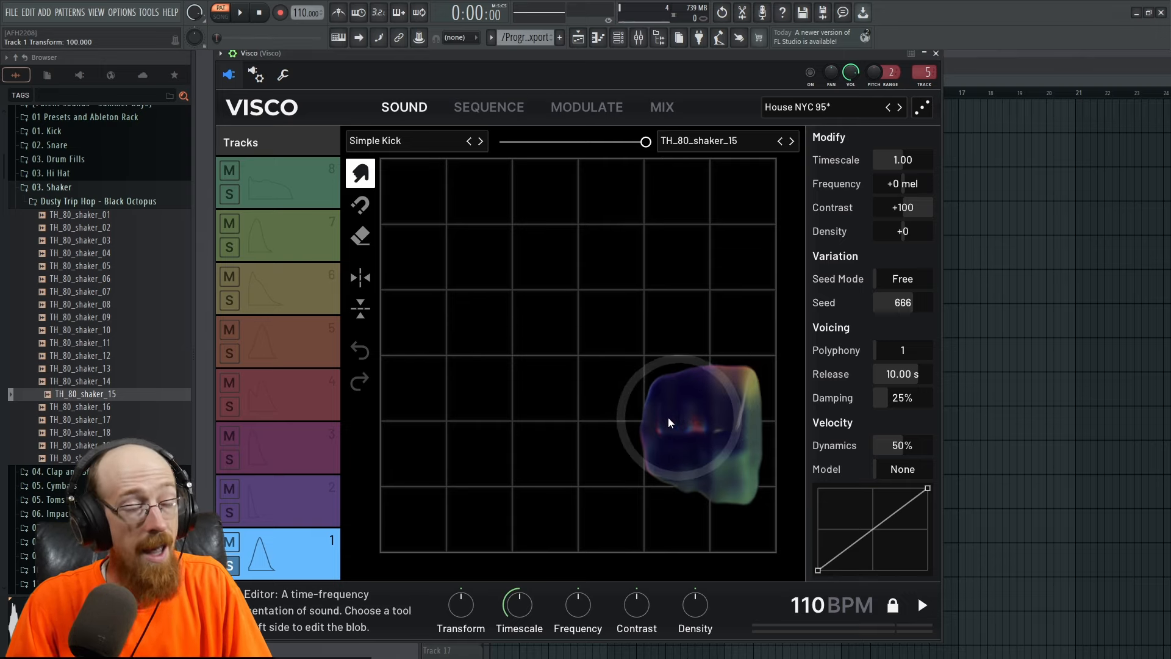
pyautogui.click(269, 558)
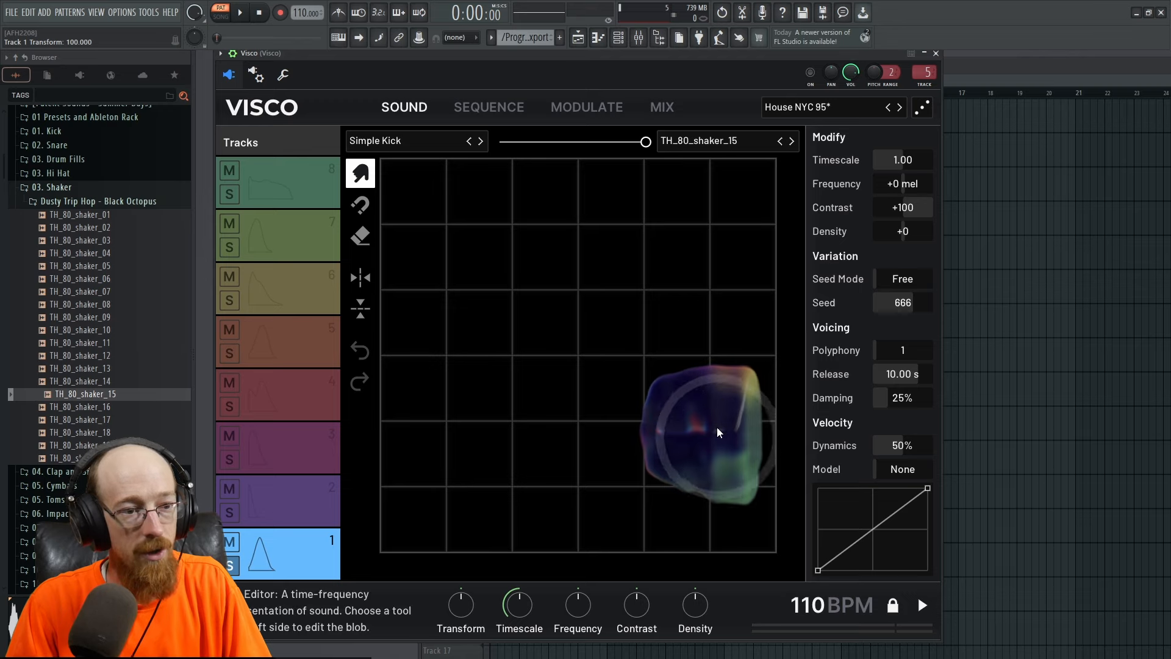
pyautogui.moveTo(903, 208); pyautogui.dragTo(363, 515)
pyautogui.click(262, 552)
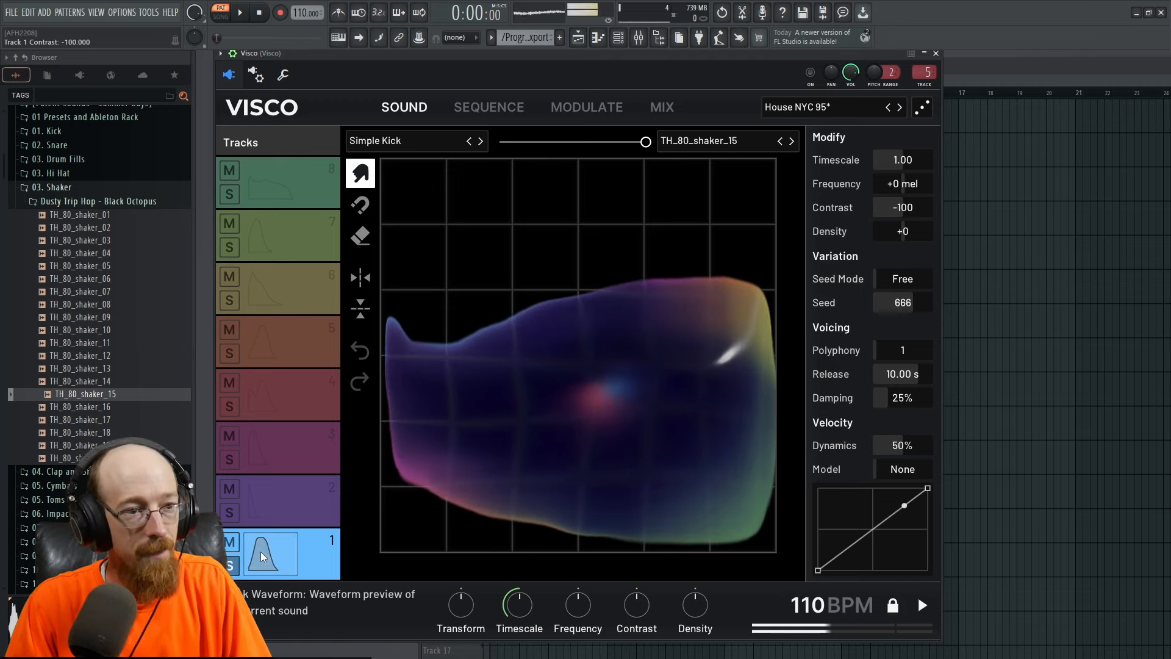
pyautogui.doubleClick(903, 207)
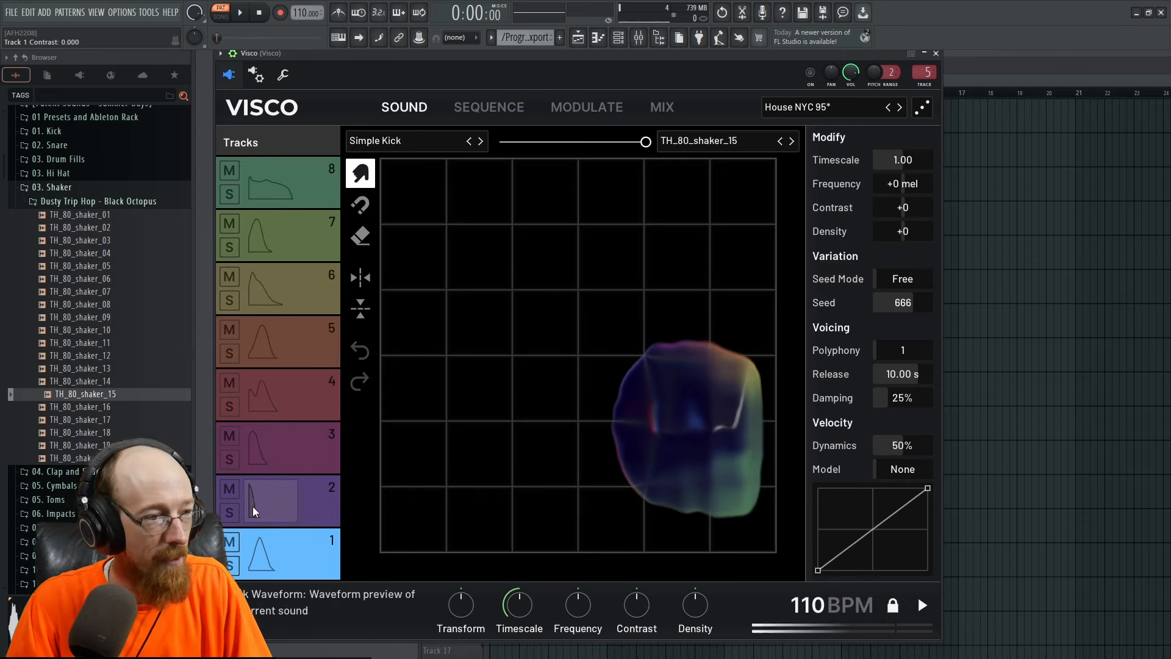
# Solo track 4 with the 808 Clap, audition it at contrast +100 and -100, and reset the contrast to +0
pyautogui.click(296, 420)
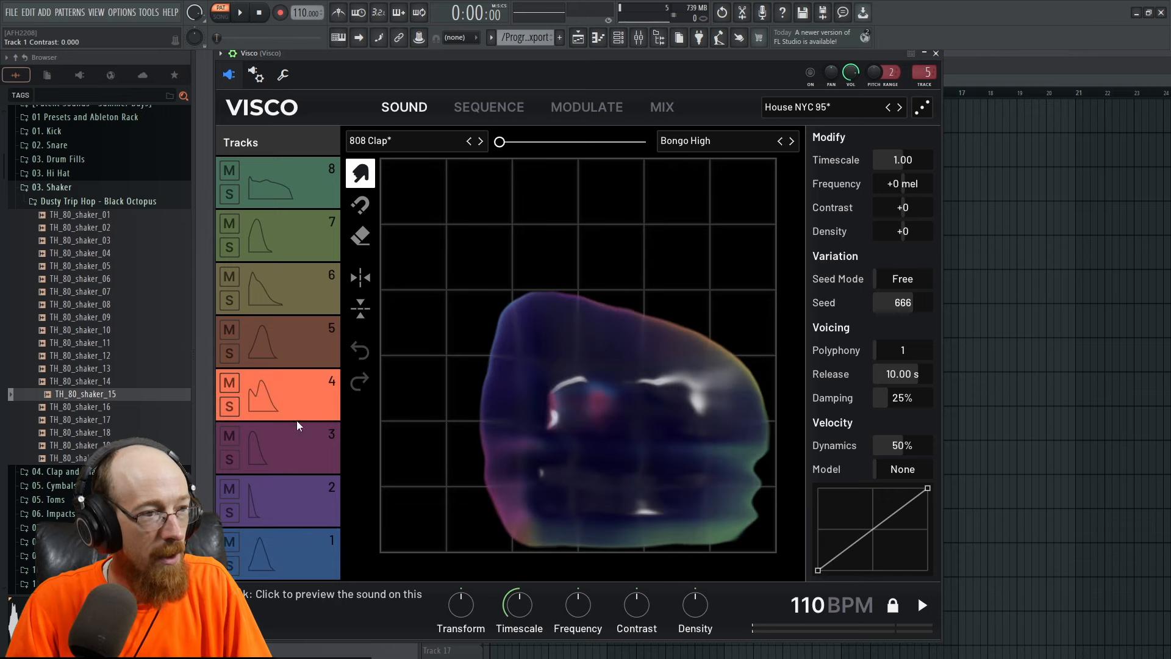
pyautogui.click(229, 407)
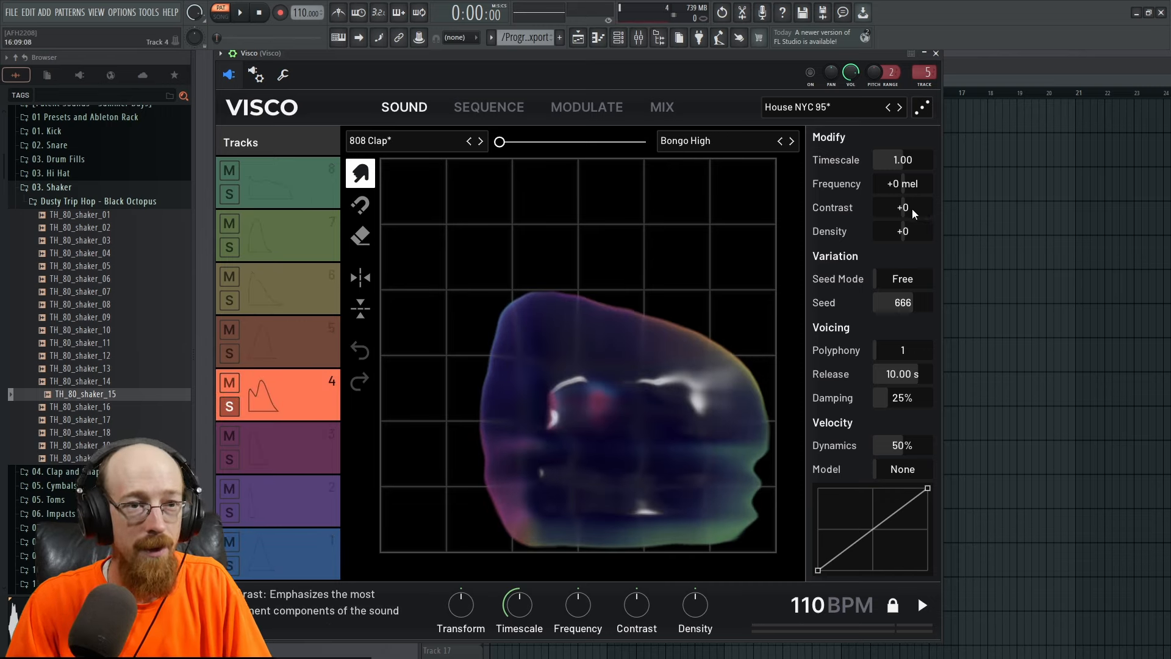
pyautogui.moveTo(913, 214); pyautogui.dragTo(913, 153)
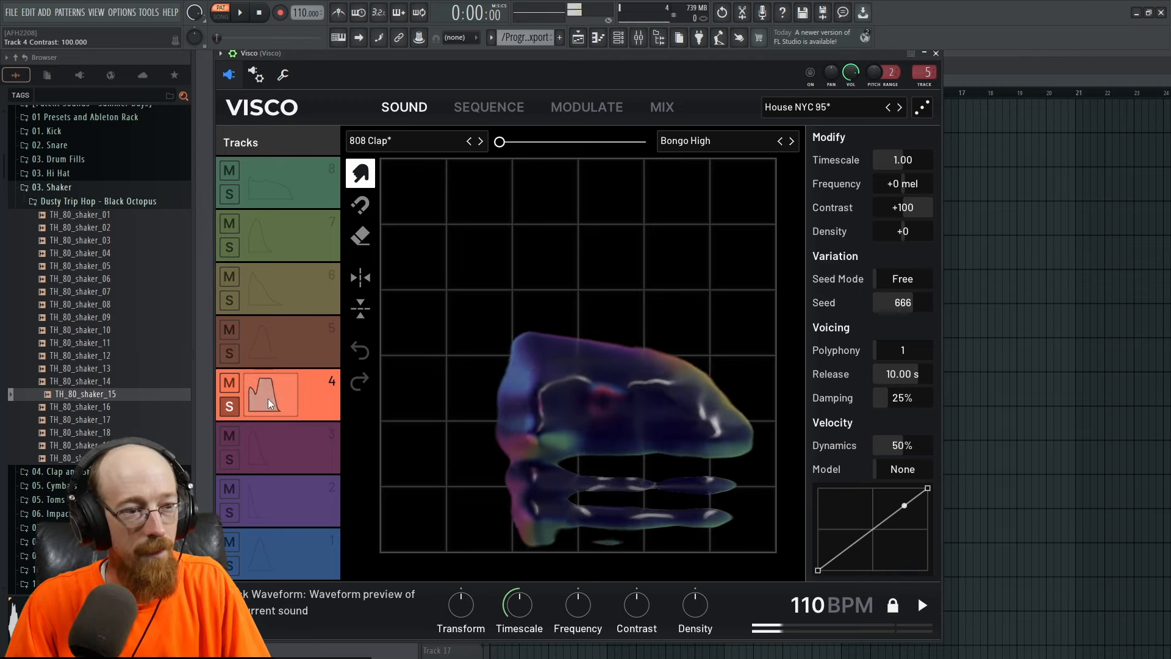
pyautogui.moveTo(917, 201); pyautogui.dragTo(918, 292)
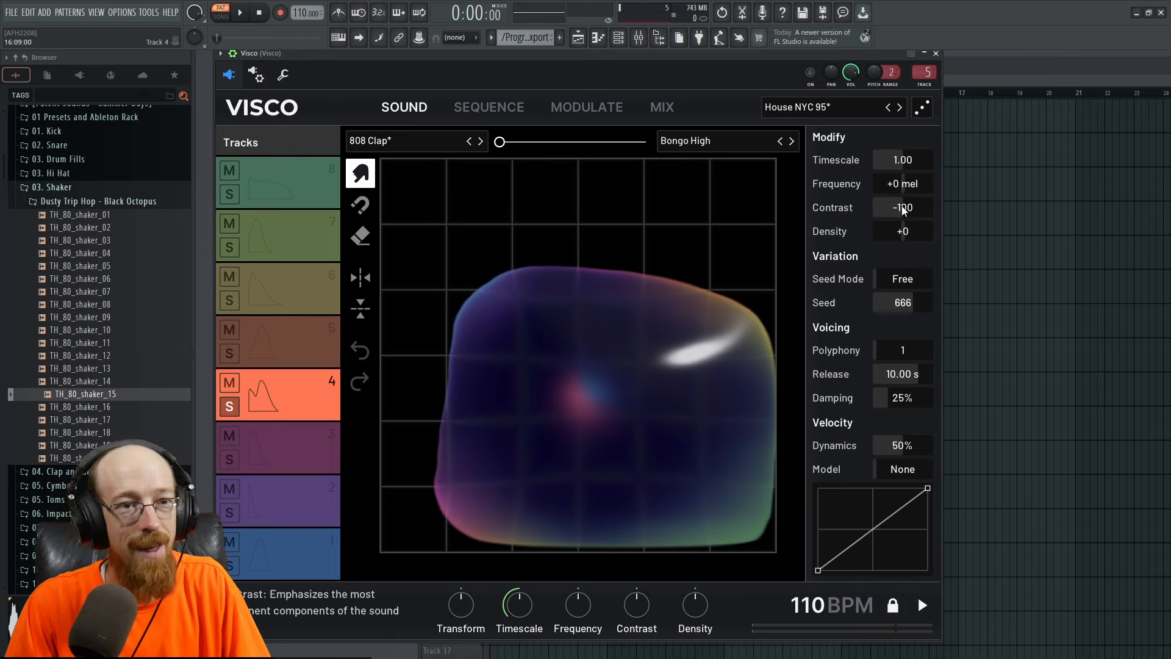
pyautogui.moveTo(888, 208)
pyautogui.mouseDown()
pyautogui.moveTo(888, 171)
pyautogui.moveTo(888, 213)
pyautogui.moveTo(903, 200)
pyautogui.mouseUp()
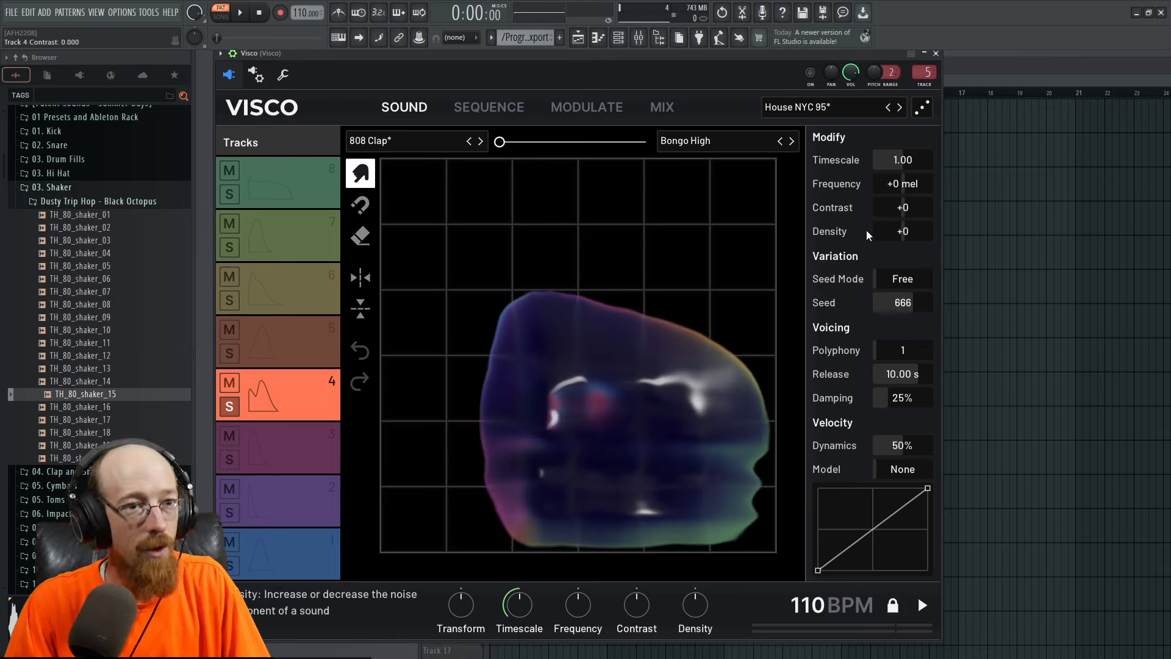
# Solo track 1, start the pattern playing, and morph the track fully back to Simple Kick
pyautogui.click(262, 536)
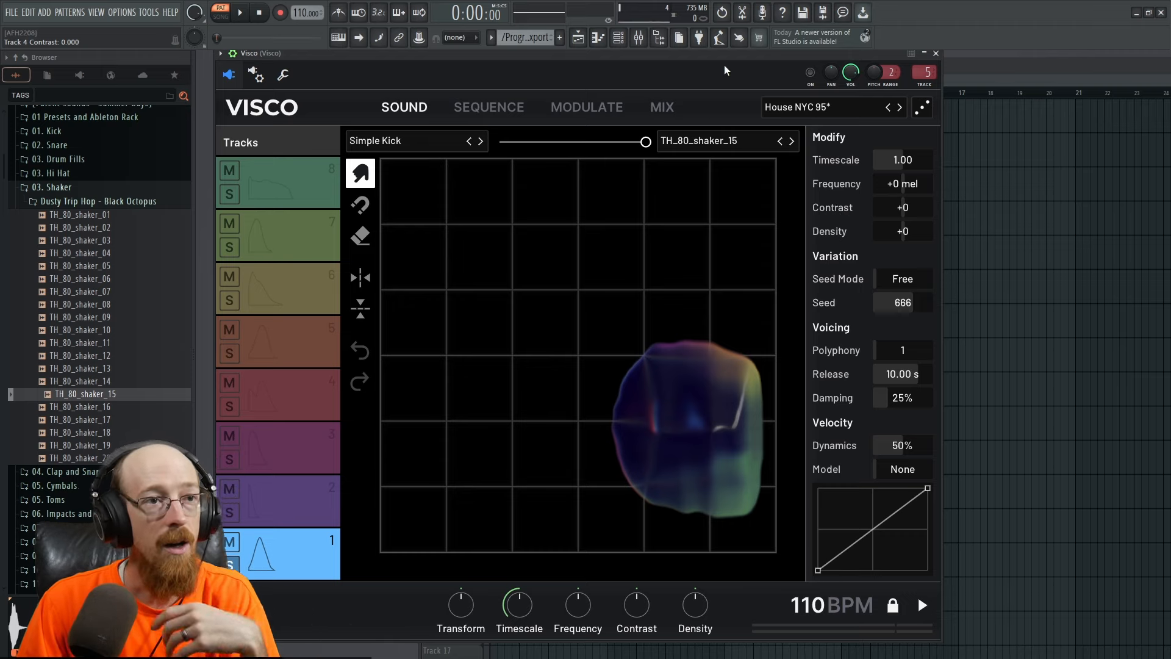
pyautogui.click(922, 605)
pyautogui.moveTo(905, 229)
pyautogui.mouseDown()
pyautogui.moveTo(931, 233)
pyautogui.moveTo(878, 233)
pyautogui.moveTo(903, 233)
pyautogui.mouseUp()
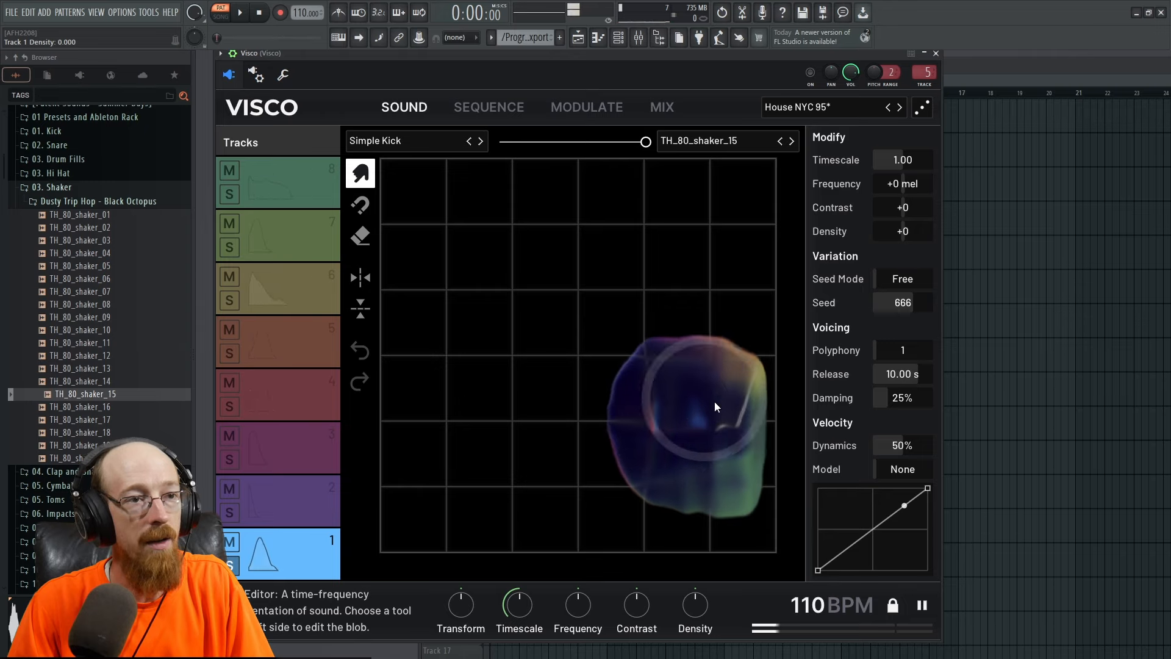
pyautogui.moveTo(645, 141); pyautogui.dragTo(499, 141)
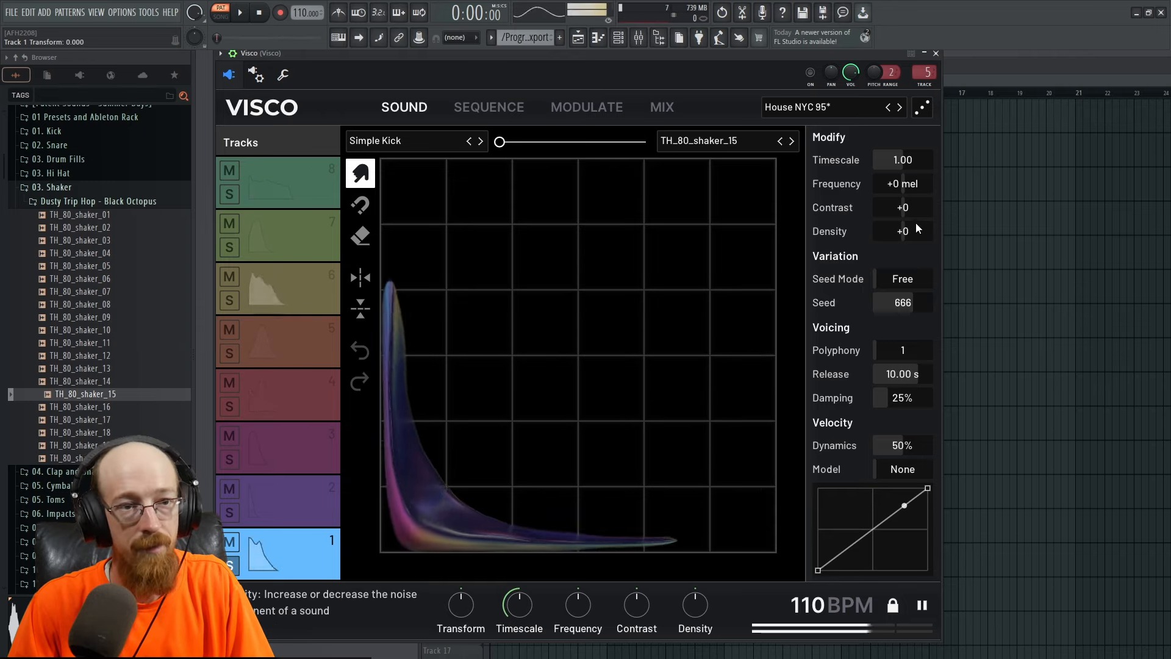
# Audition Simple Kick at density +100 and -100, reset the density to +0, and stop playback with host sync off
pyautogui.moveTo(903, 231); pyautogui.dragTo(927, 231)
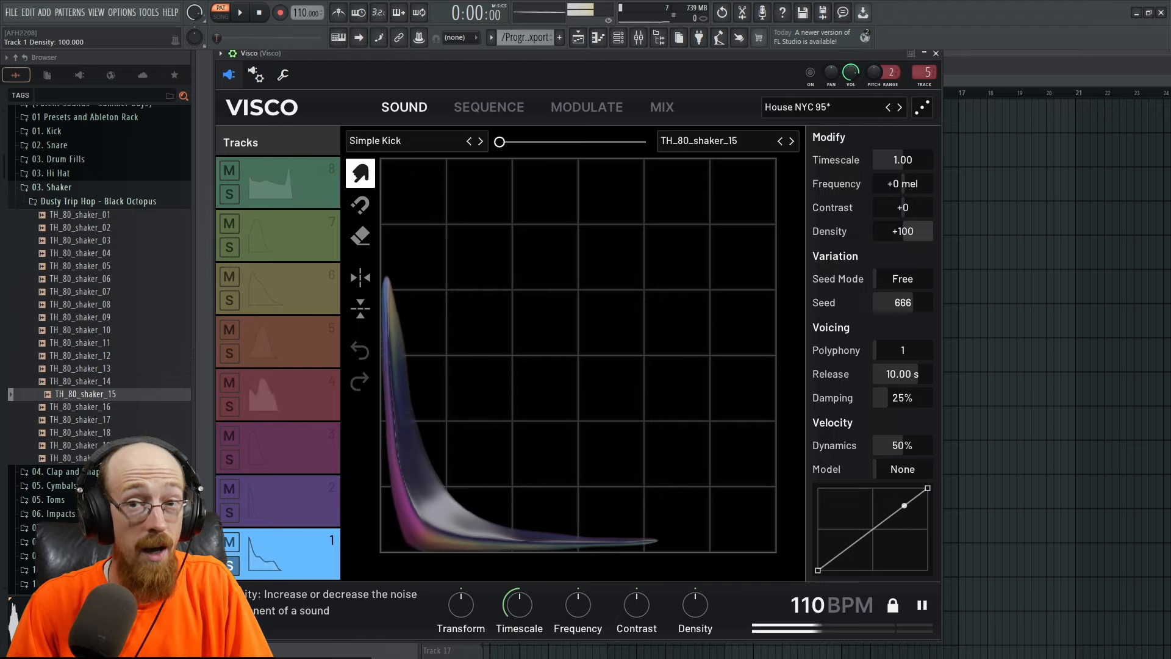
pyautogui.moveTo(903, 231); pyautogui.dragTo(885, 255)
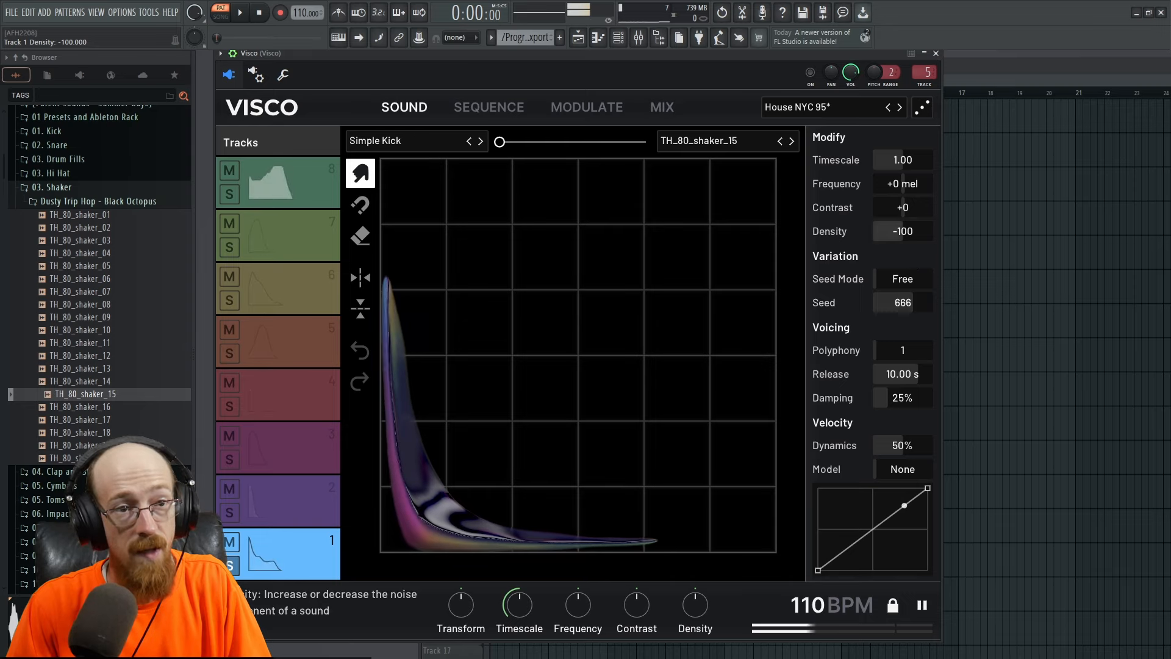
pyautogui.moveTo(903, 231); pyautogui.dragTo(903, 216)
pyautogui.press('space')
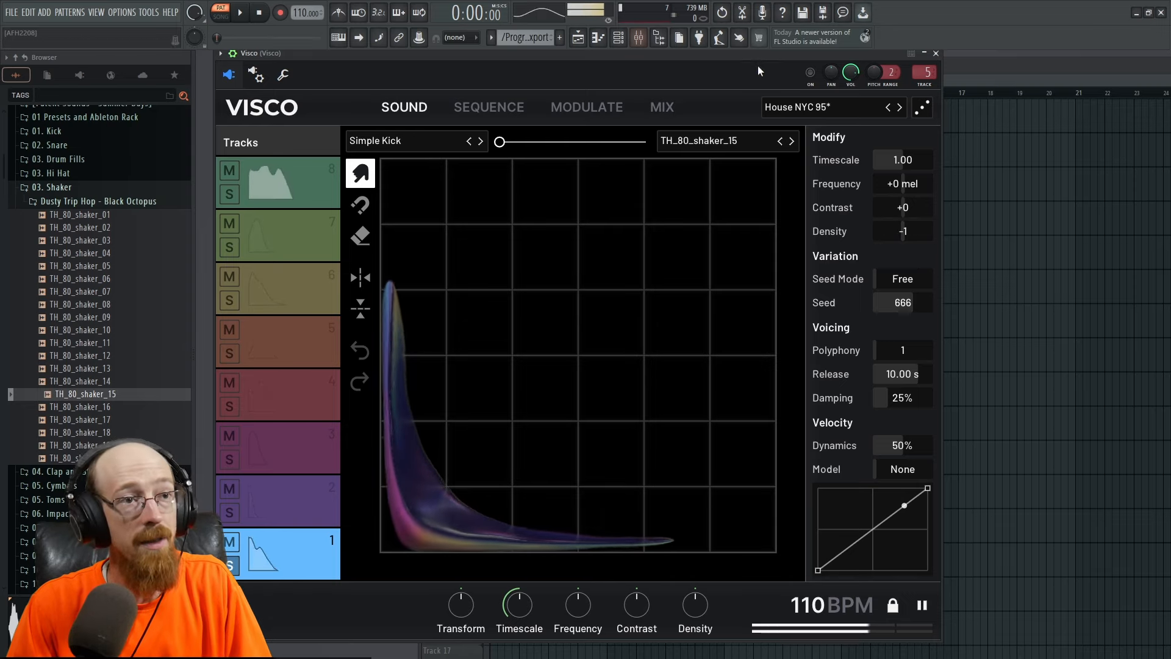
pyautogui.moveTo(924, 233); pyautogui.dragTo(903, 281)
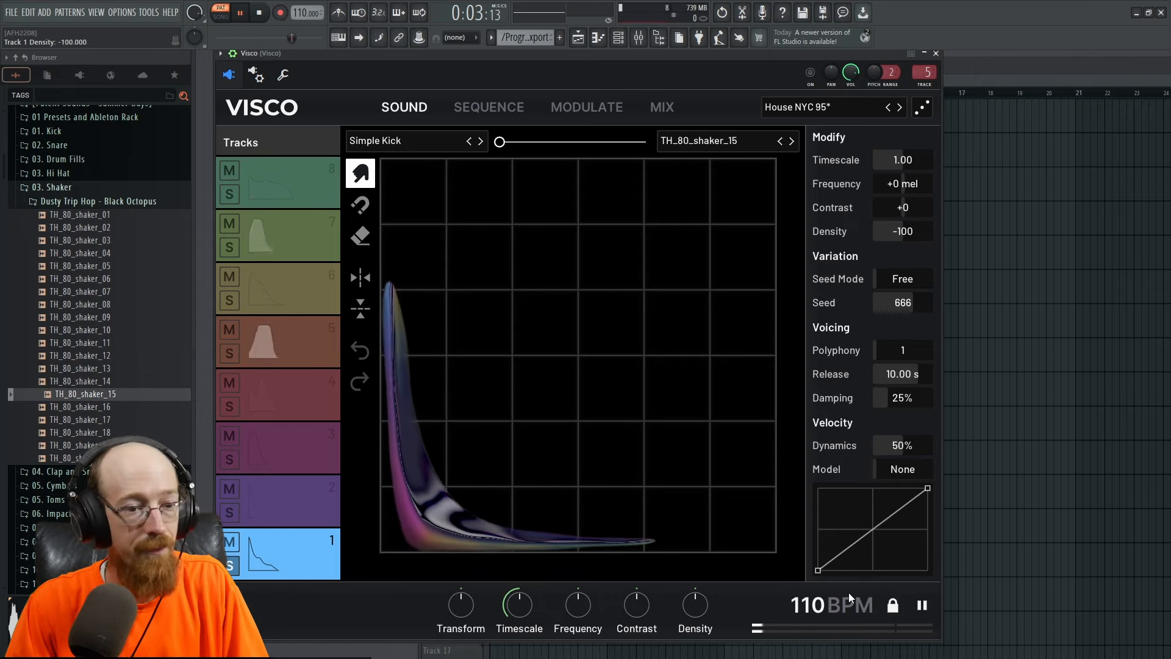
pyautogui.click(922, 604)
pyautogui.moveTo(903, 231); pyautogui.dragTo(903, 221)
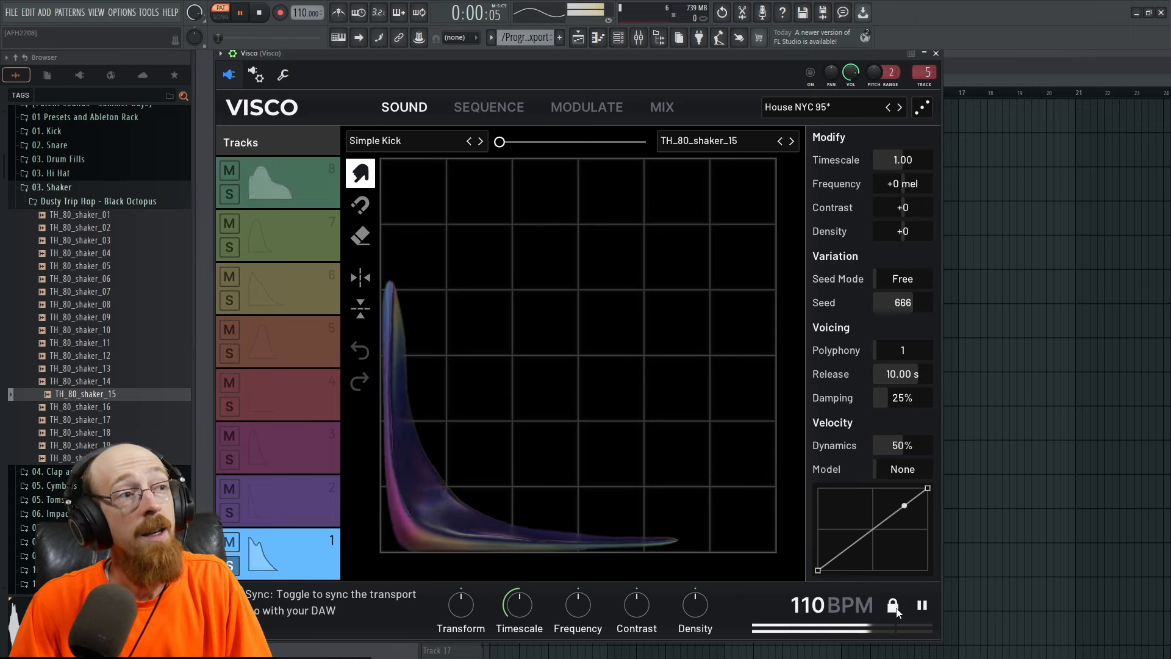
pyautogui.click(923, 605)
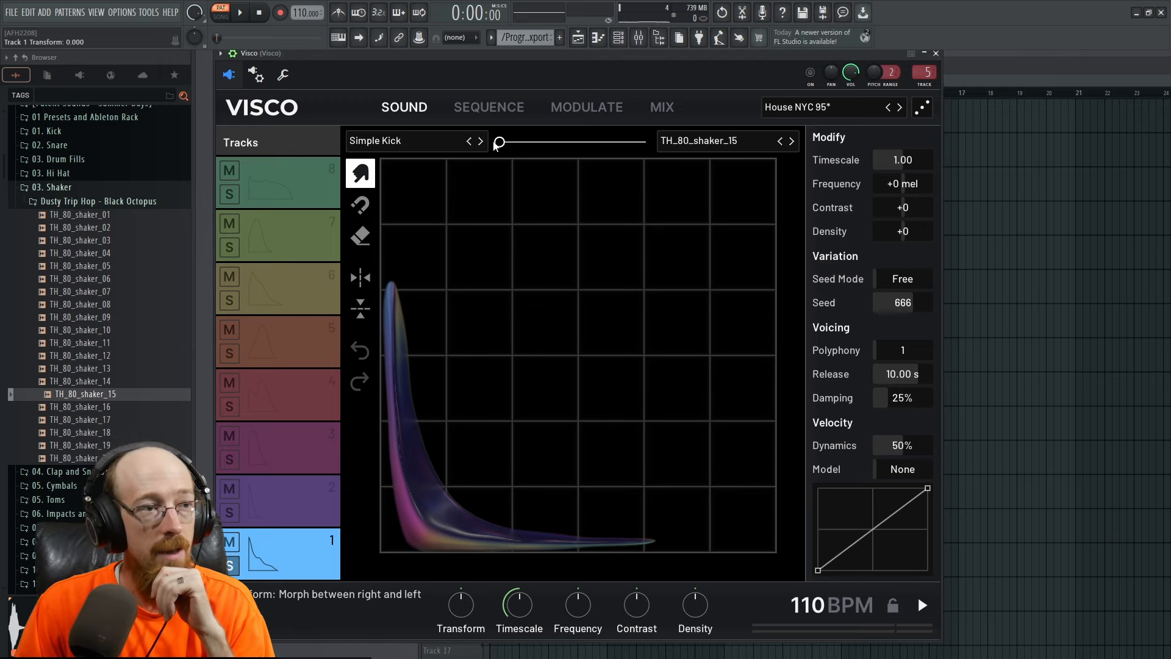
# Morph track 1 fully to the shaker and sequence it as a five-step pattern with a hit on every step
pyautogui.moveTo(500, 141); pyautogui.dragTo(894, 208)
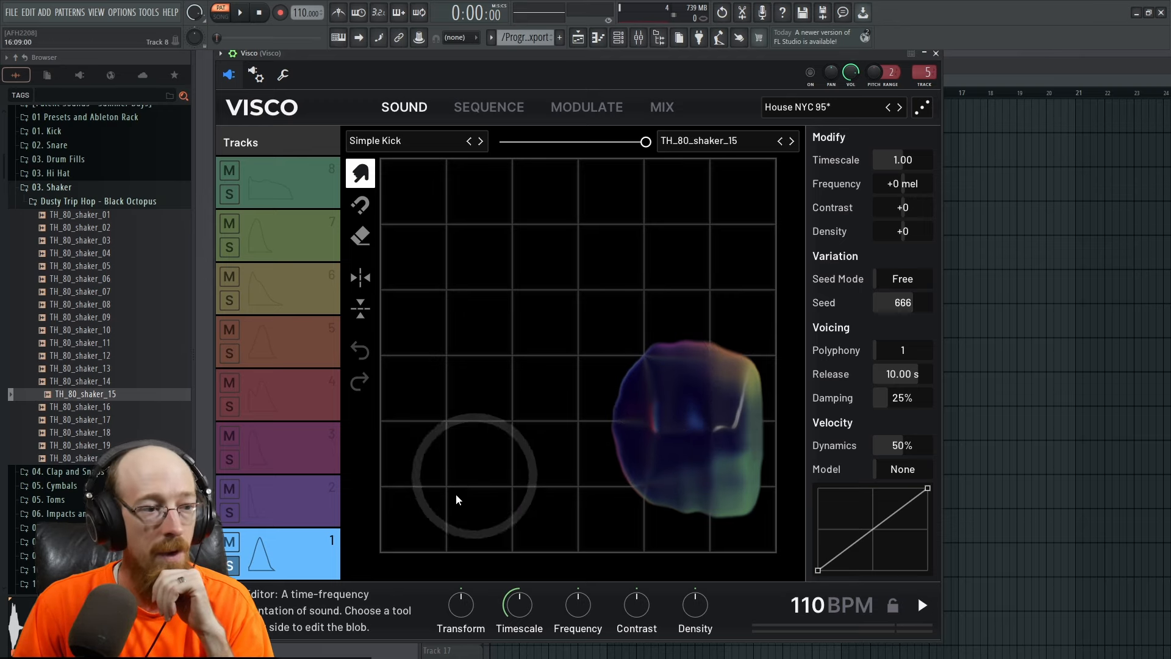
pyautogui.click(490, 108)
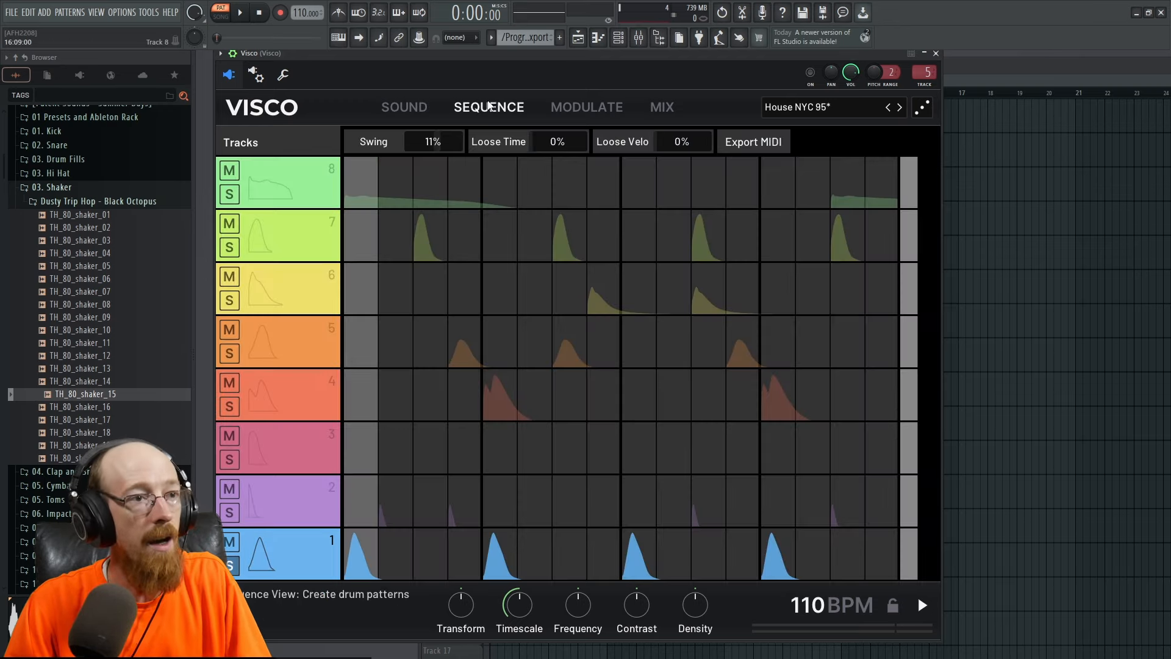
pyautogui.click(409, 560)
pyautogui.click(434, 558)
pyautogui.click(467, 556)
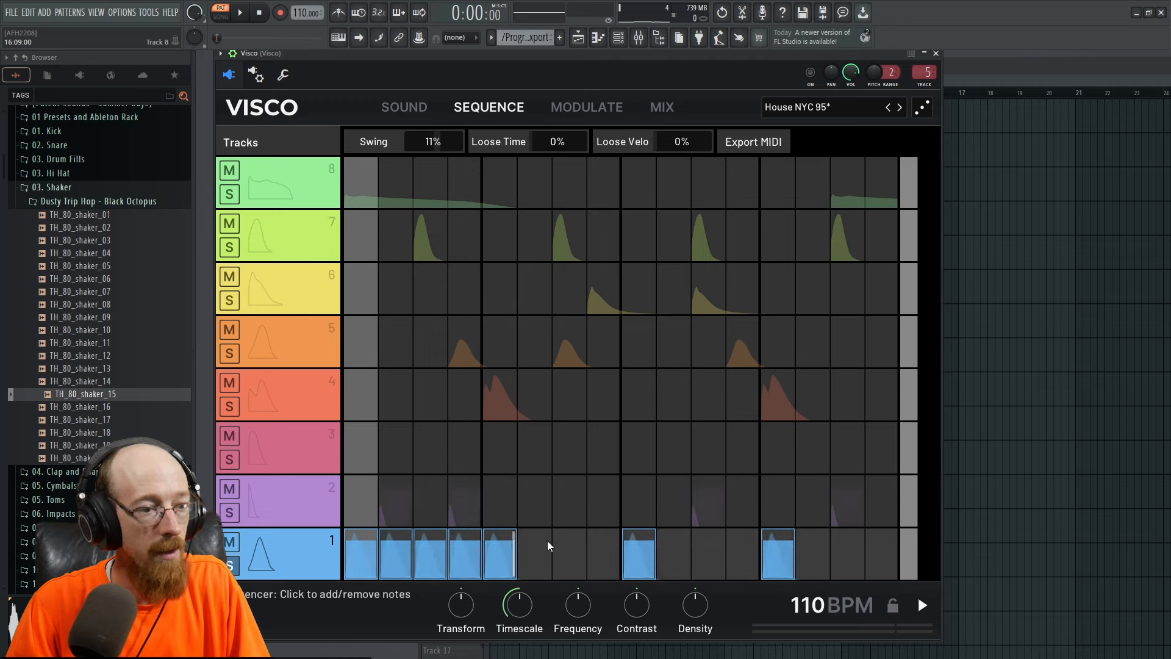
pyautogui.moveTo(908, 555); pyautogui.dragTo(518, 571)
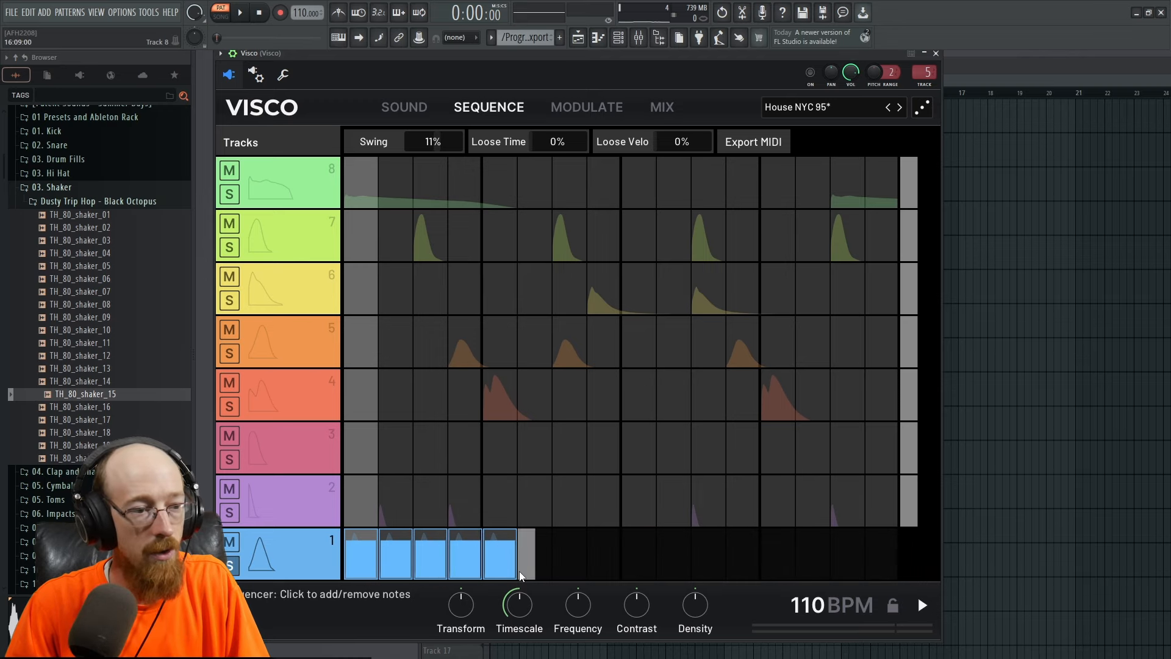
# Return to the sound view, turn transport sync with the DAW back on, and audition the five-step shaker pattern
pyautogui.click(399, 105)
pyautogui.press('space')
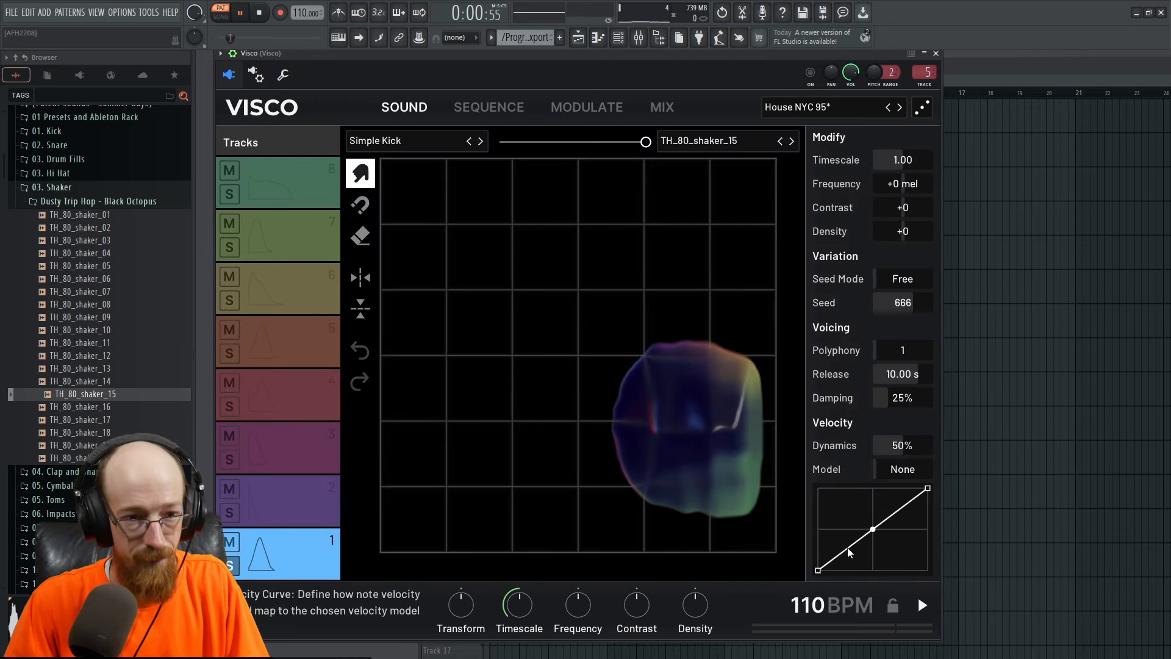
pyautogui.click(898, 607)
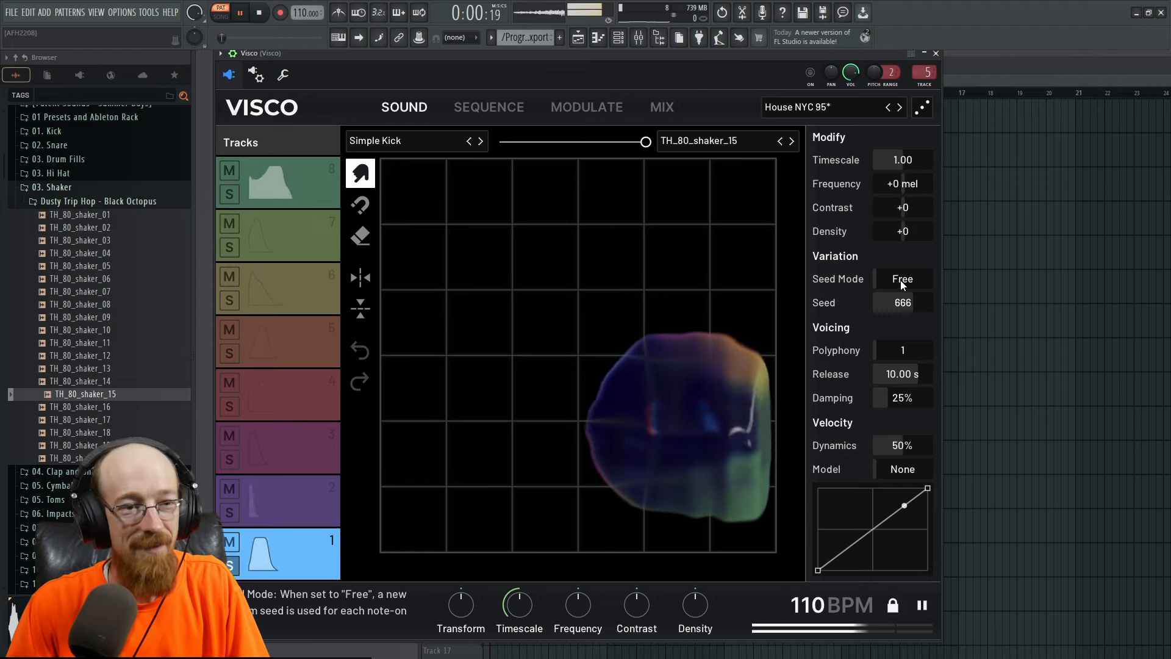
pyautogui.press('space')
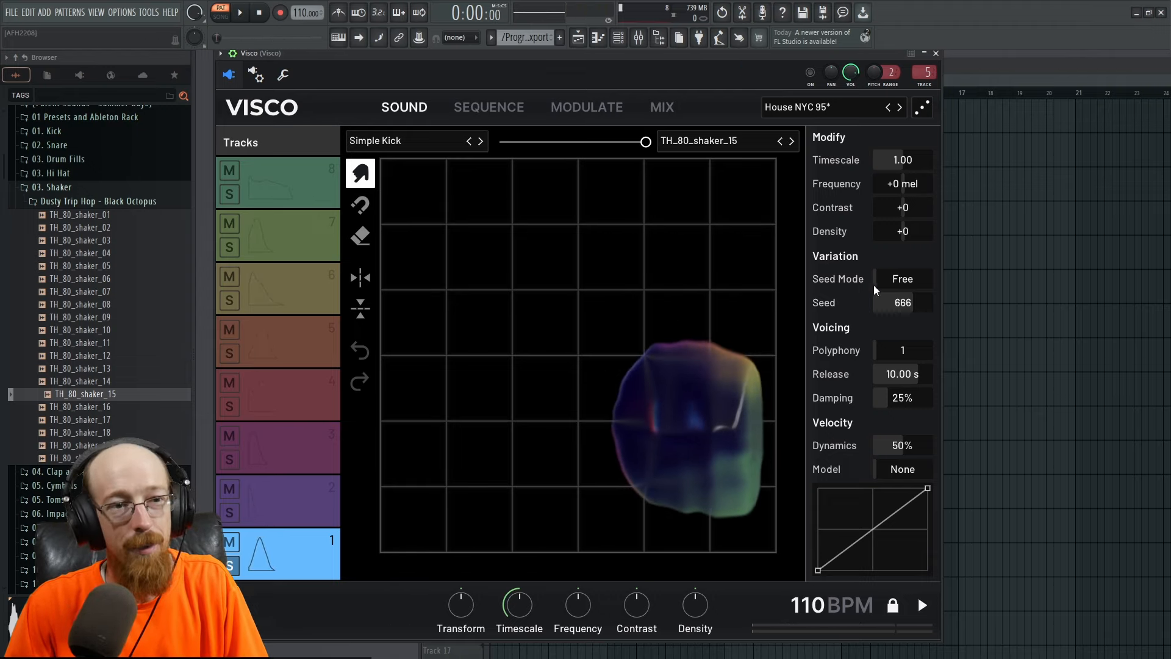
# Set track 1's seed mode to Frozen and audition the shaker pattern with seeds 29 and 287
pyautogui.click(897, 278)
pyautogui.moveTo(903, 302); pyautogui.dragTo(903, 329)
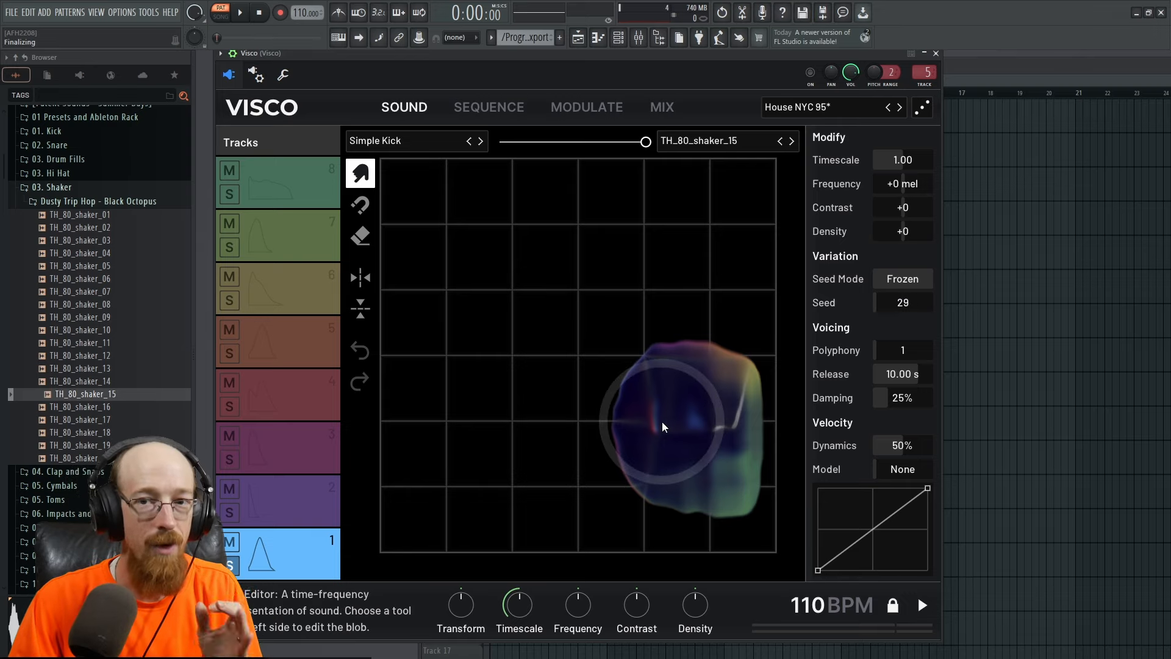
pyautogui.press('space')
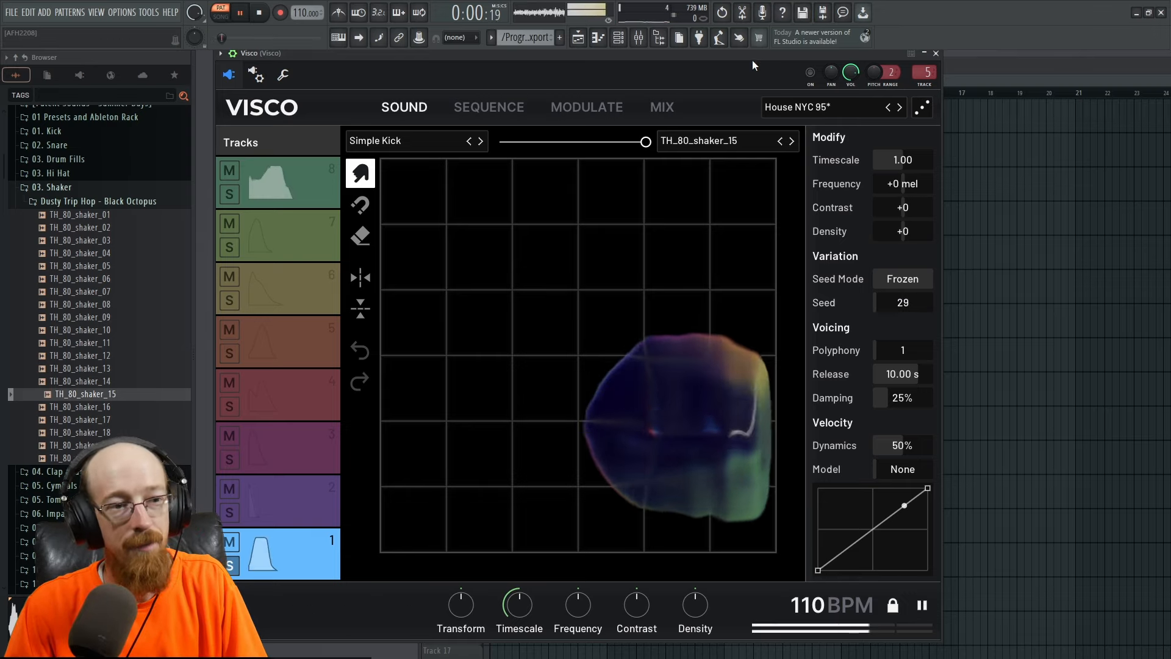
pyautogui.moveTo(881, 306); pyautogui.dragTo(894, 315)
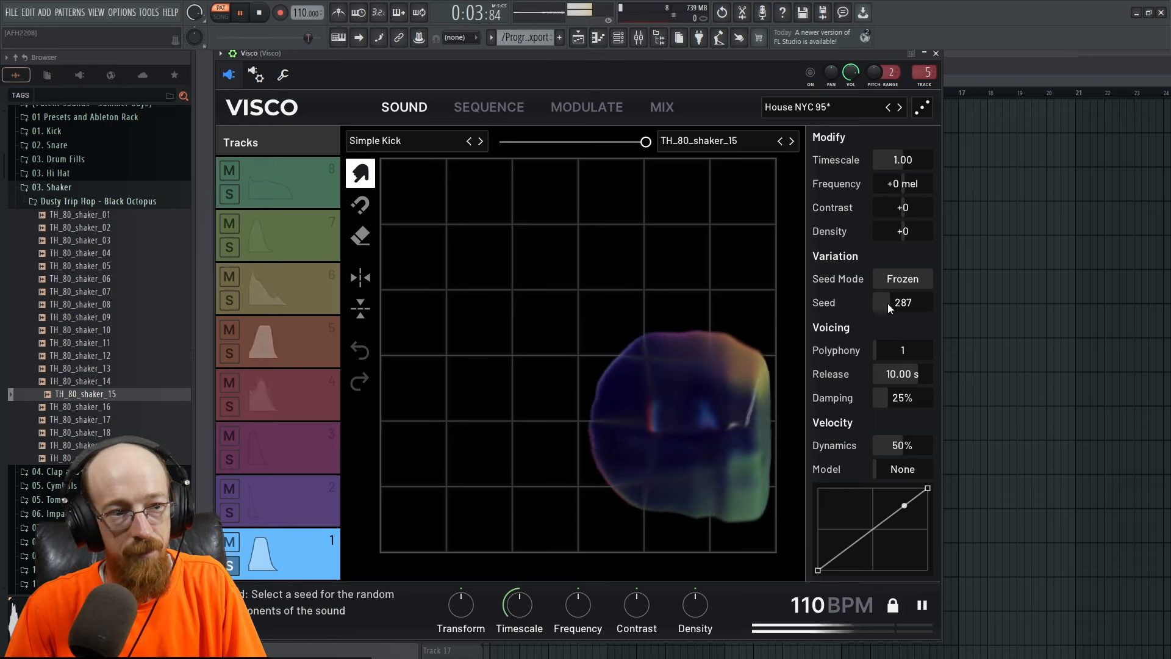
pyautogui.press('space')
# Set track 1's seed mode back to Free and audition the shaker pattern
pyautogui.click(918, 281)
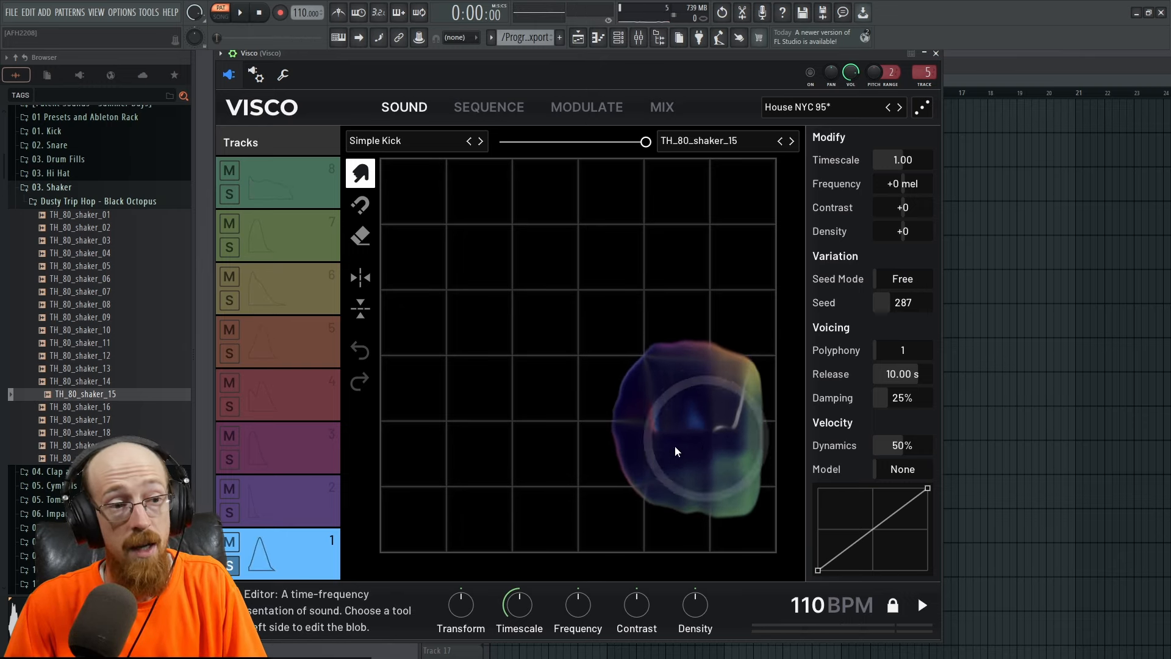
pyautogui.press('space')
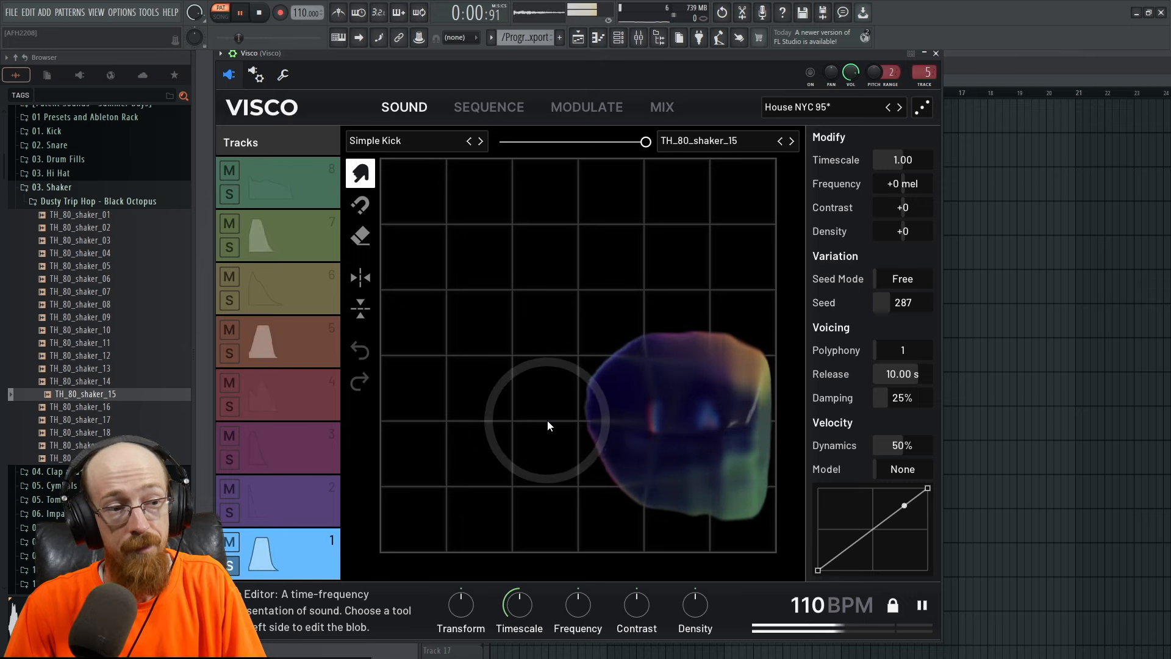
pyautogui.press('space')
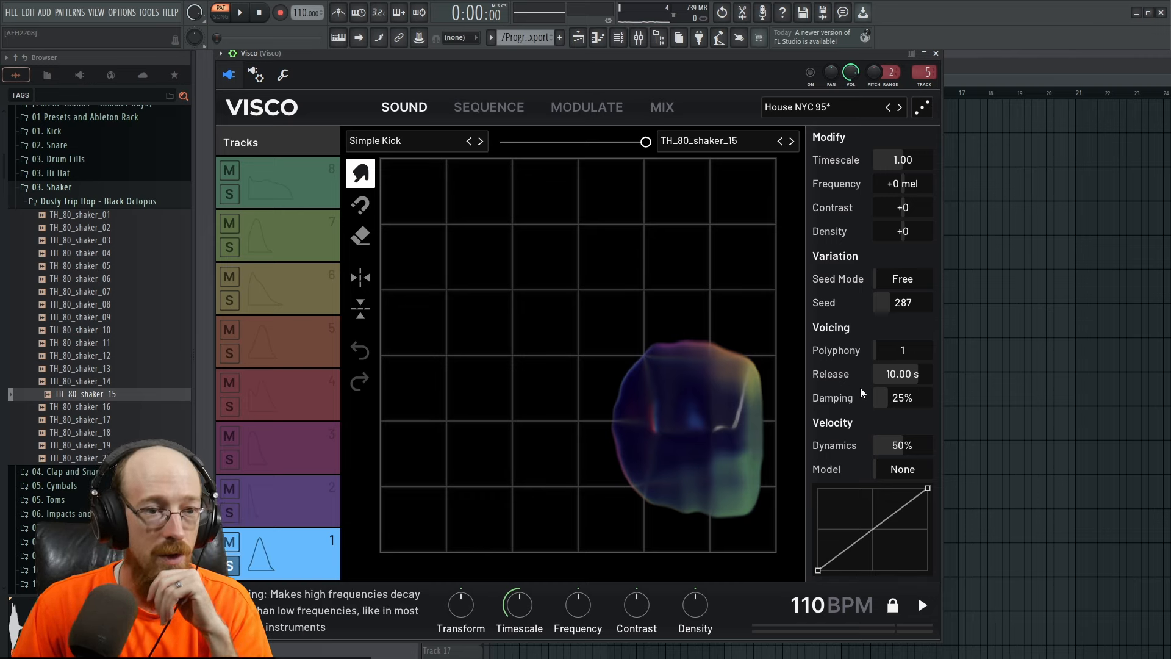
# Sculpt the shaker blob by pulling its upper edge up into a narrow peak near the top of the grid
pyautogui.moveTo(730, 368)
pyautogui.mouseDown()
pyautogui.moveTo(710, 350)
pyautogui.moveTo(727, 302)
pyautogui.moveTo(667, 362)
pyautogui.mouseUp()
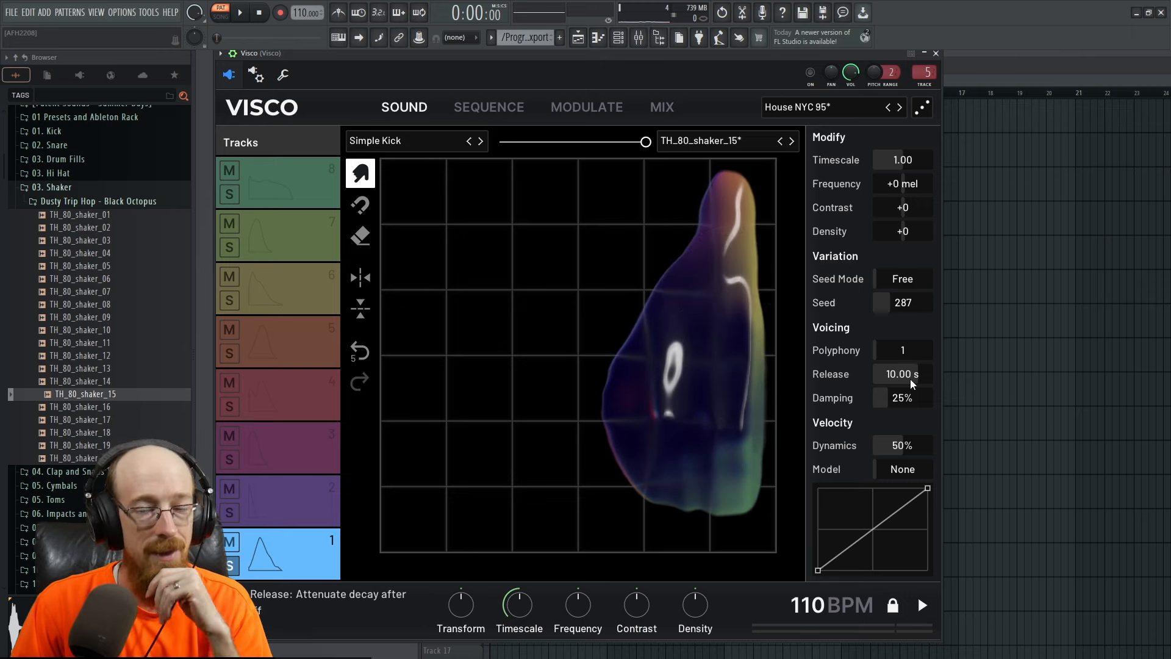
# Audition the sculpted shaker with a release of 0.02 s and with a release of 9.13 s
pyautogui.moveTo(910, 375); pyautogui.dragTo(910, 437)
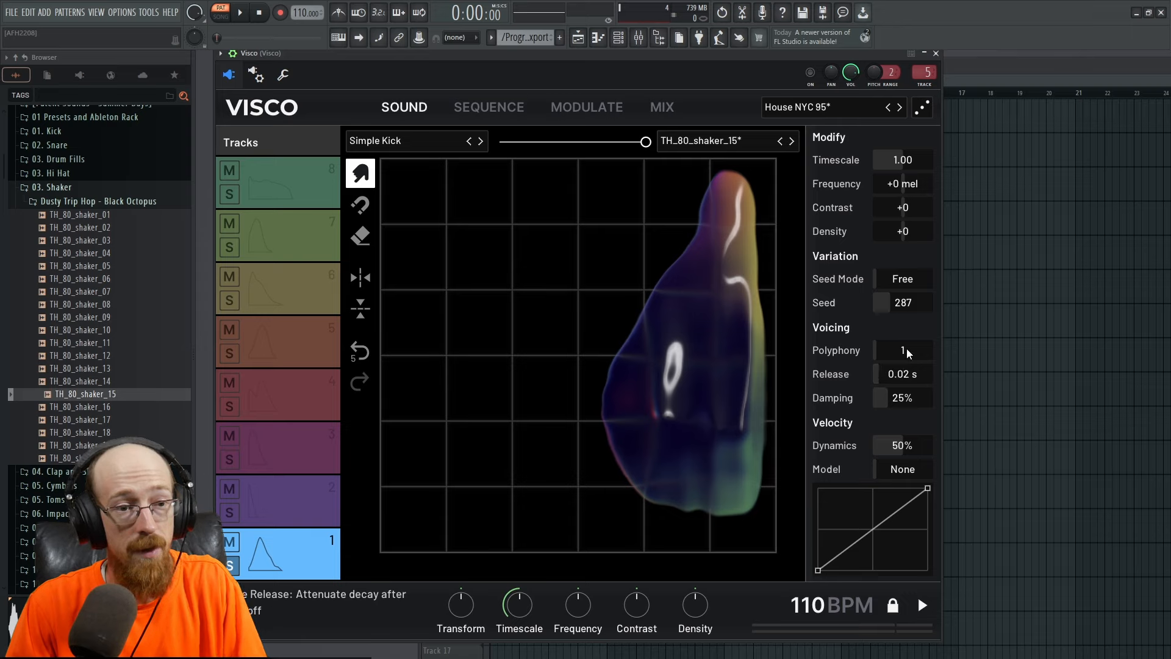
pyautogui.click(280, 555)
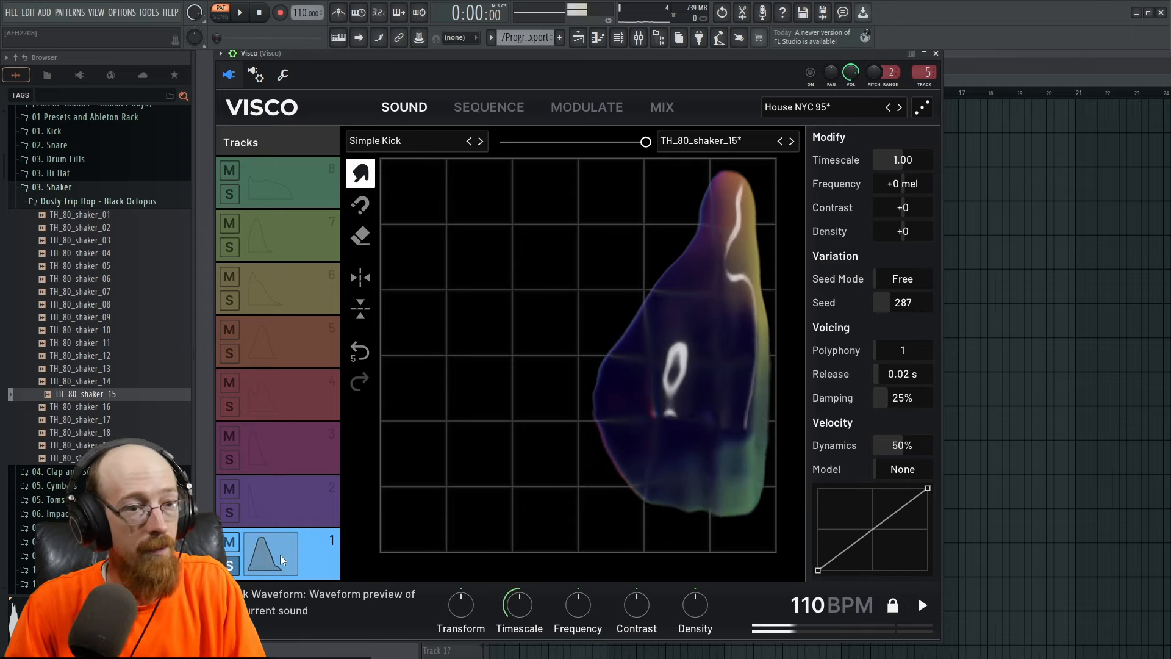
pyautogui.moveTo(903, 374); pyautogui.dragTo(903, 355)
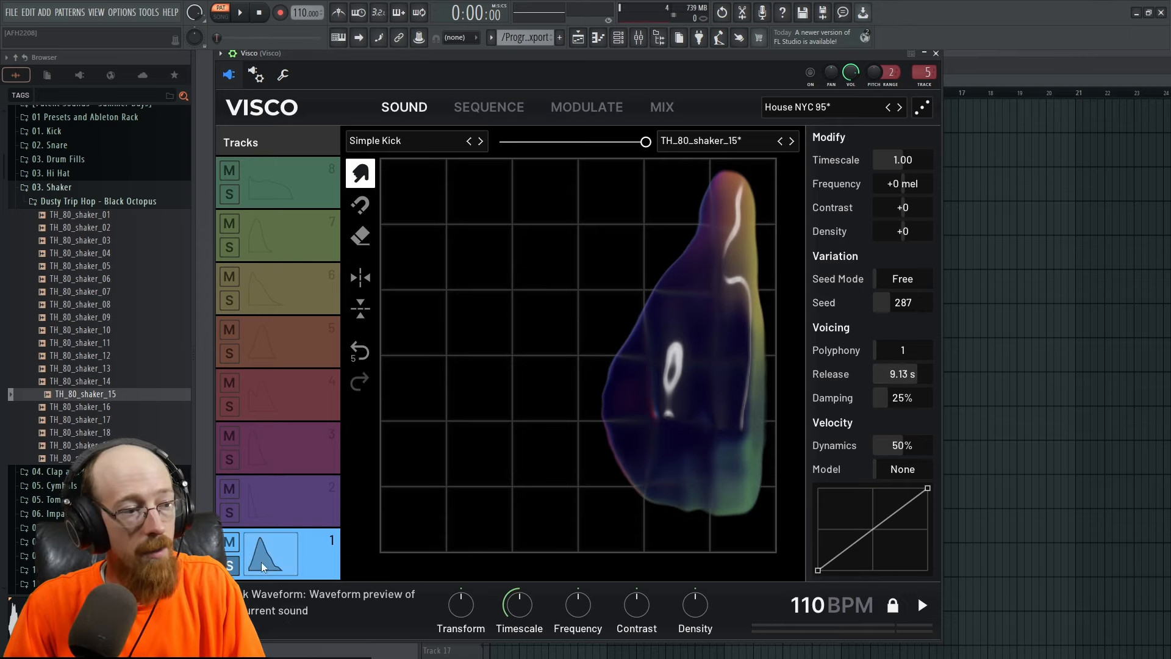
pyautogui.click(280, 556)
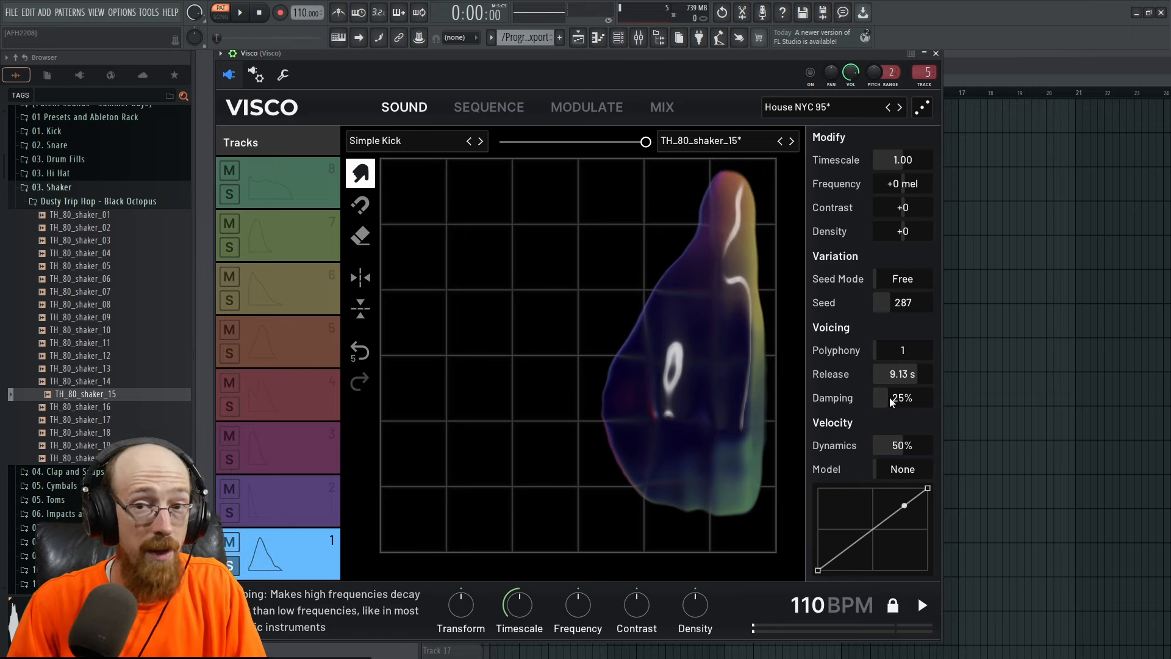
# Audition the sculpted shaker at 94% damping, and set the damping to 0%
pyautogui.moveTo(889, 397); pyautogui.dragTo(890, 375)
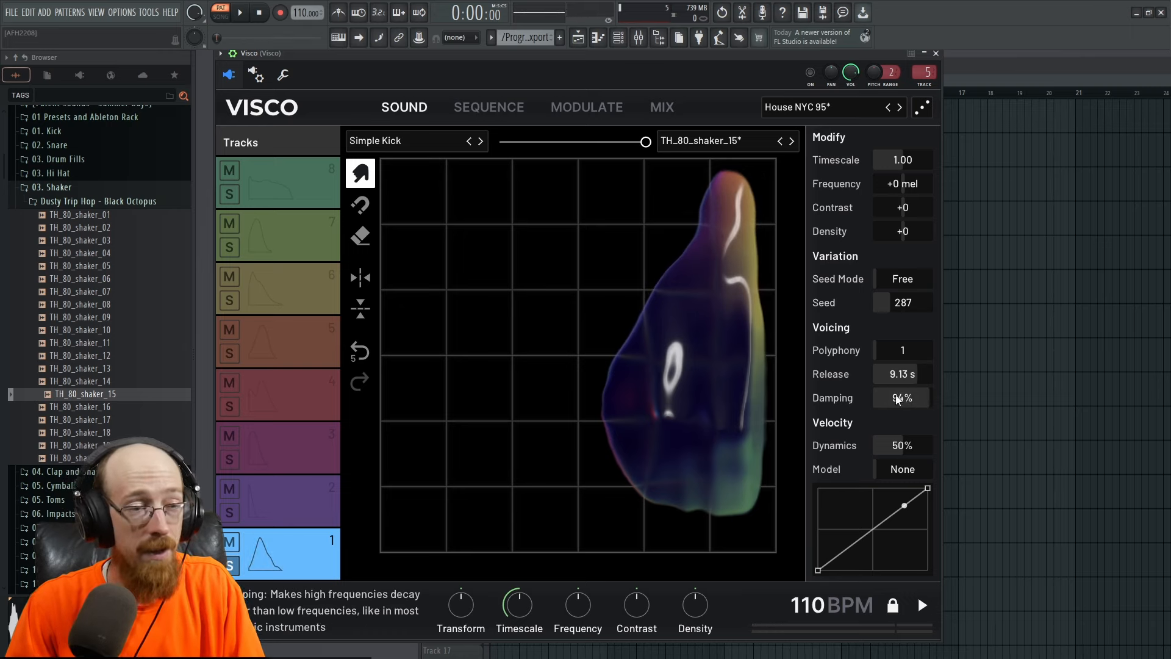
pyautogui.click(262, 557)
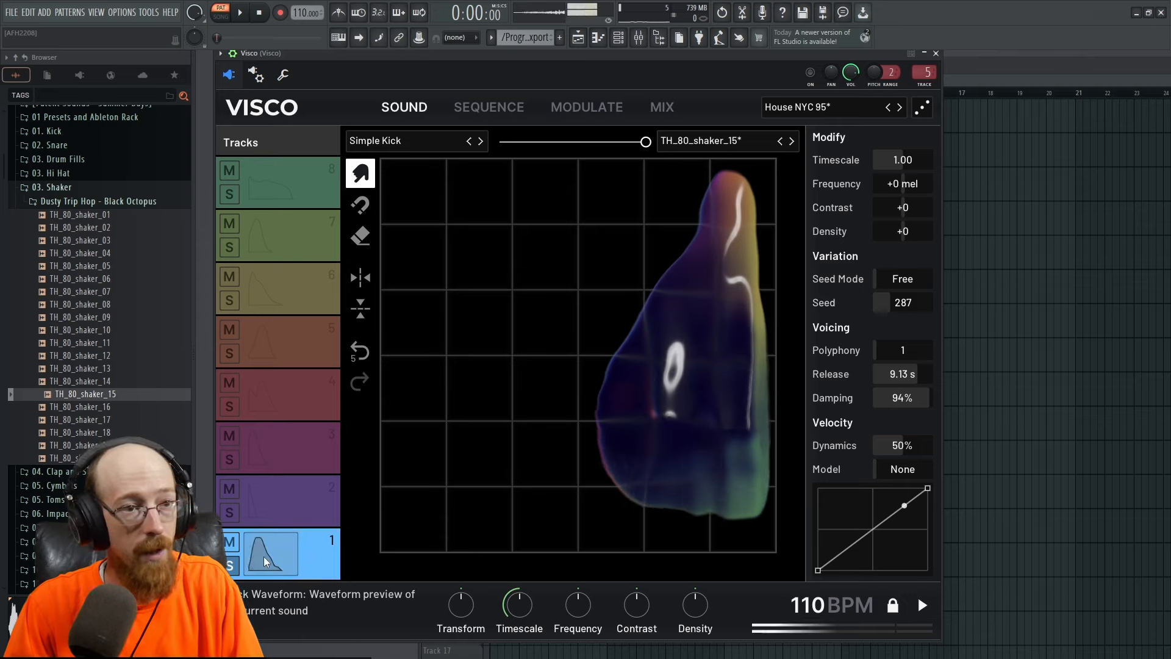
pyautogui.doubleClick(902, 397)
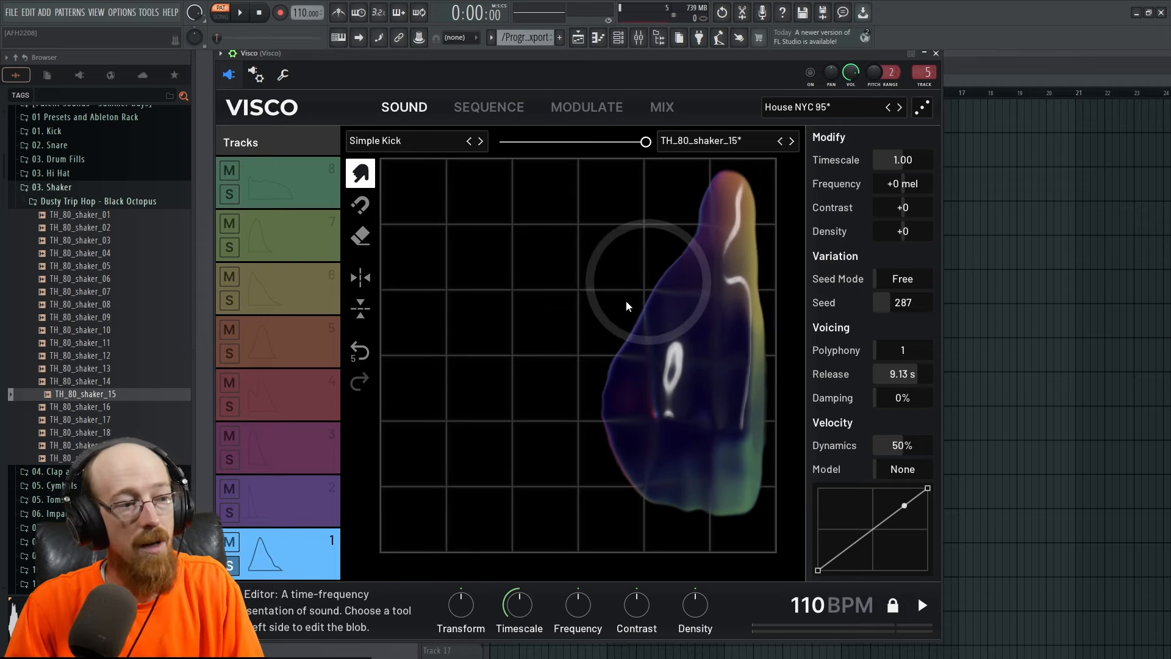
# Audition the sculpted shaker on track 1, and undo all the sculpting edits on its blob
pyautogui.click(273, 555)
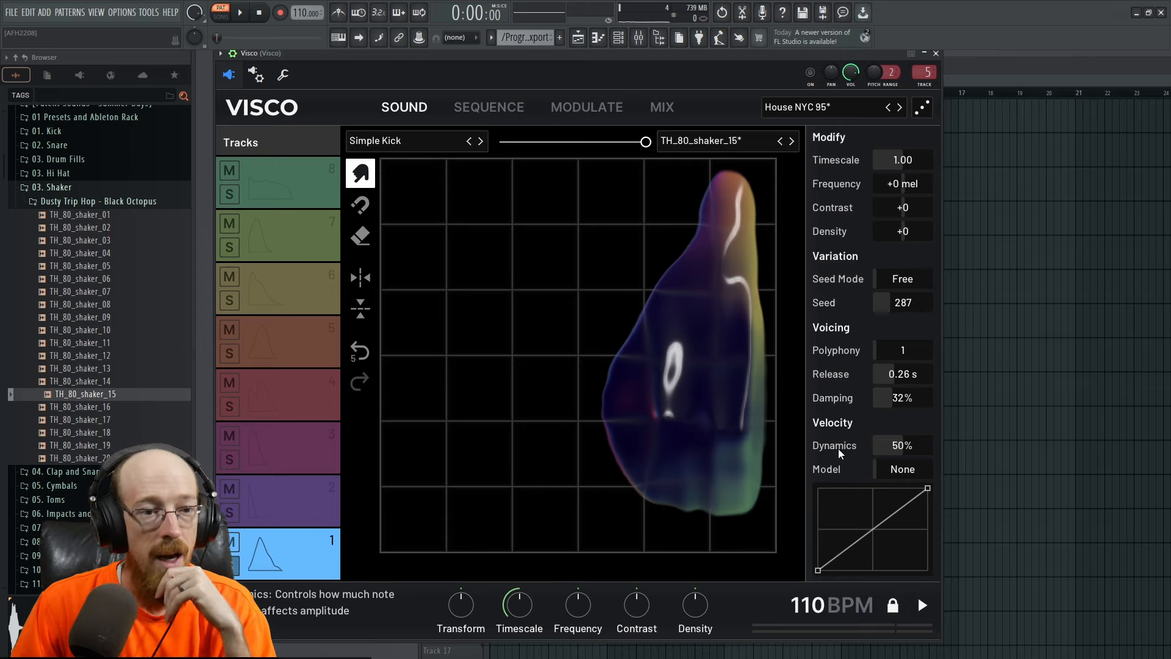
pyautogui.click(365, 359)
pyautogui.click(365, 359)
pyautogui.click(365, 359)
pyautogui.click(365, 359)
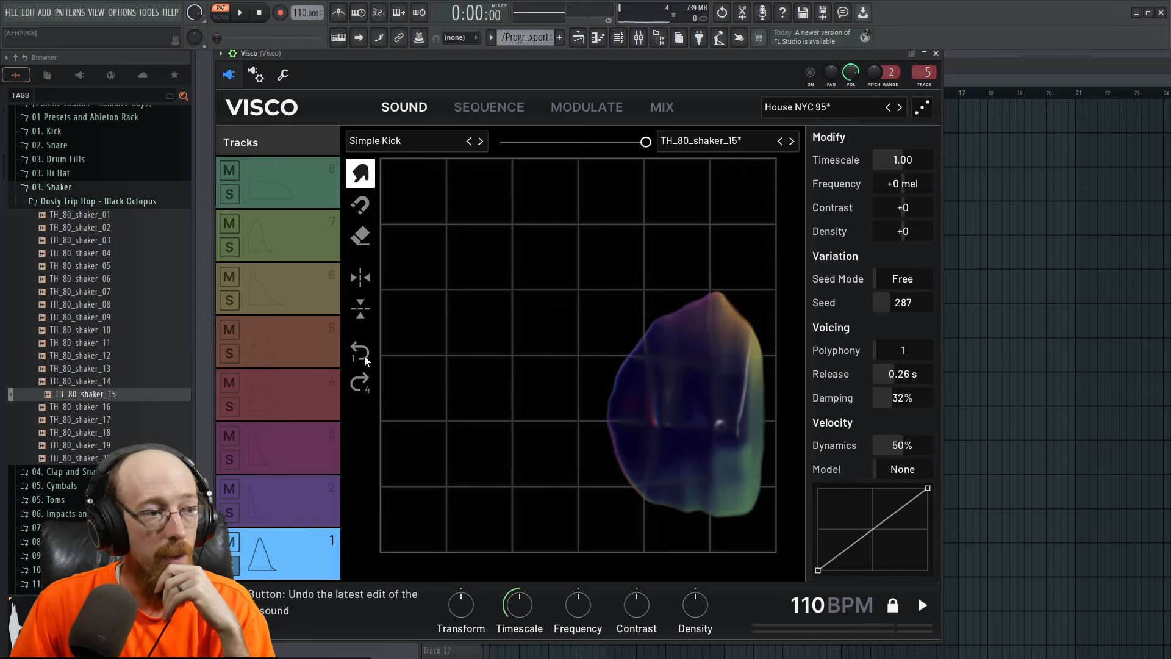
pyautogui.click(365, 358)
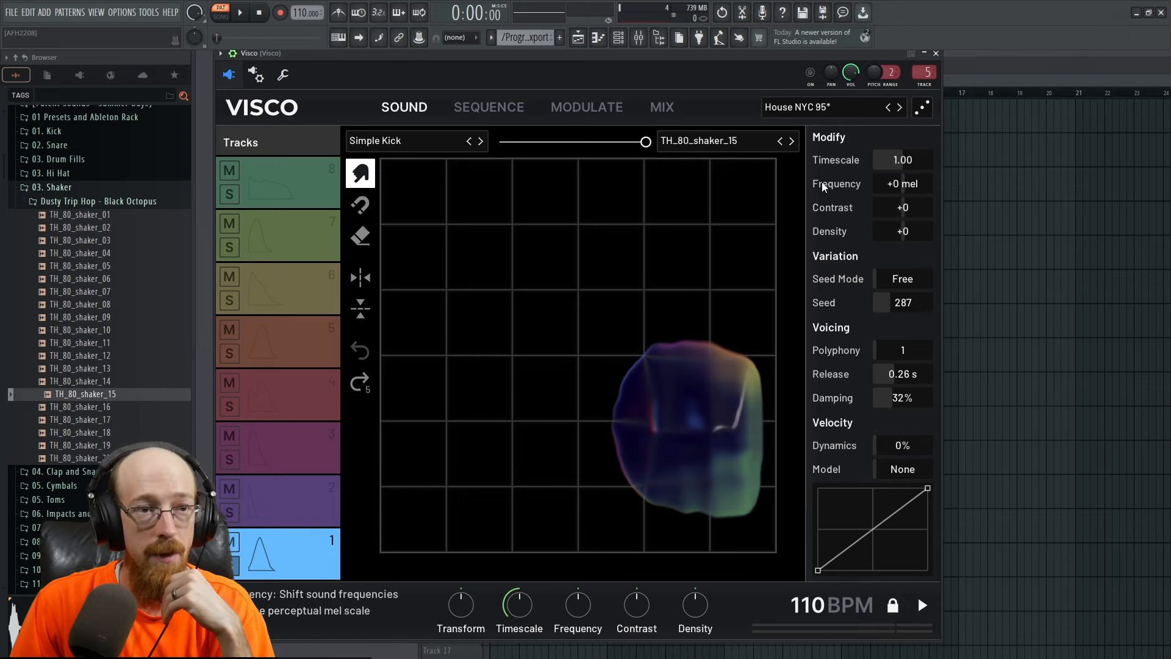
# Set track 1's velocity model to Transform, with the morph slider fully at the shaker end
pyautogui.click(903, 471)
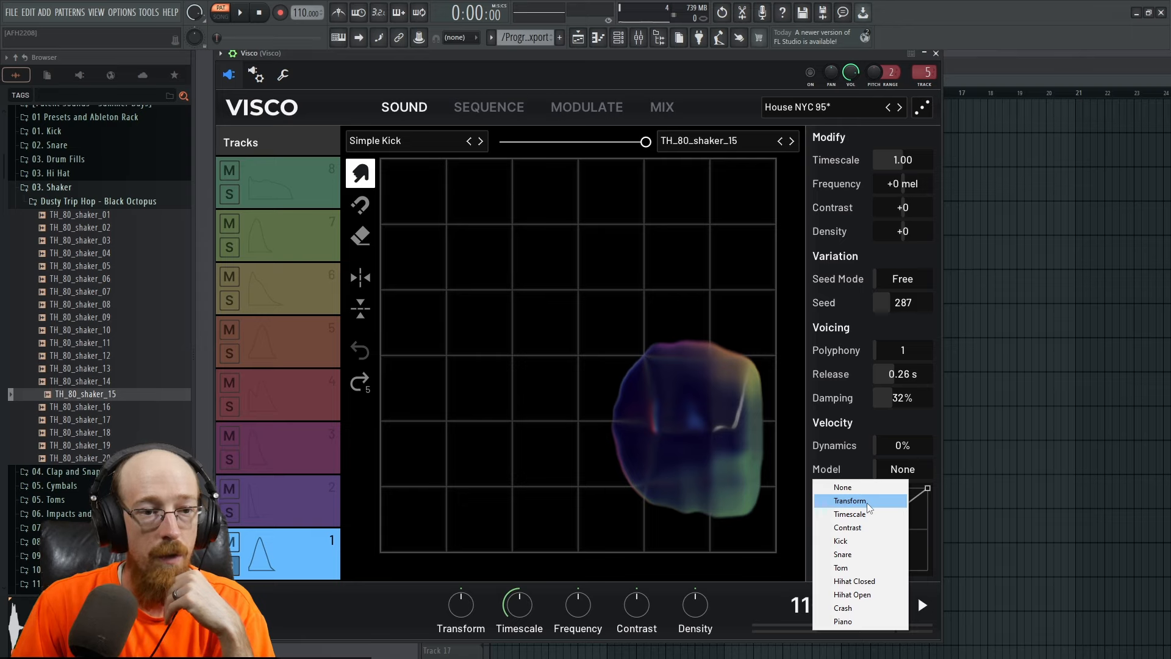
pyautogui.click(867, 502)
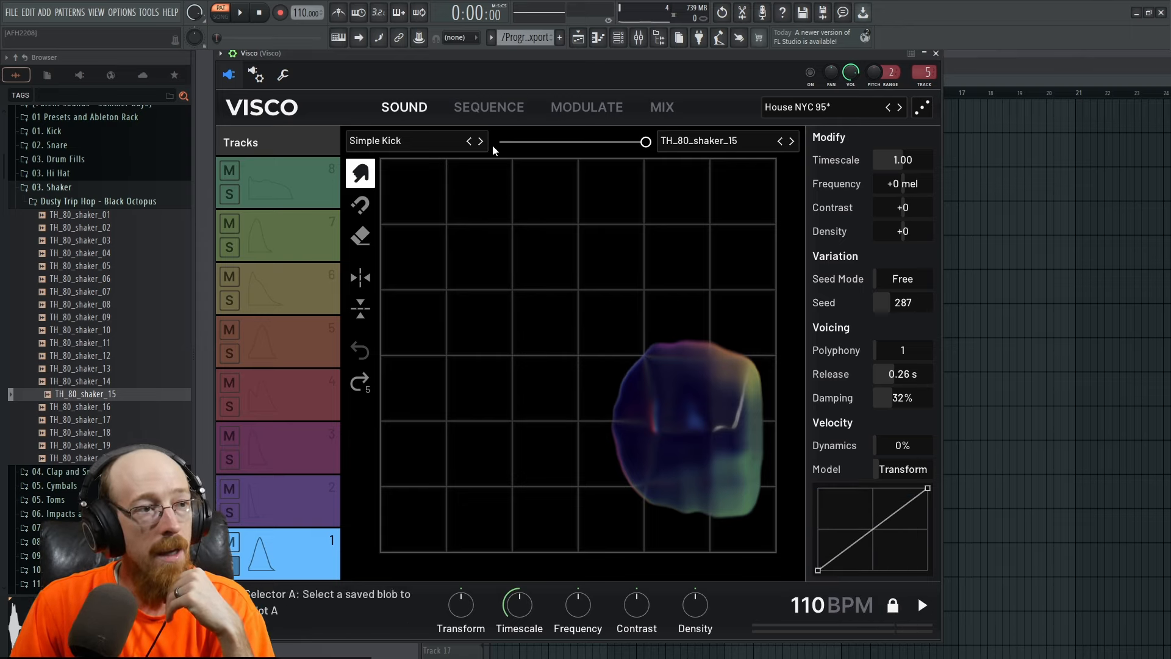
pyautogui.moveTo(654, 141); pyautogui.dragTo(687, 144)
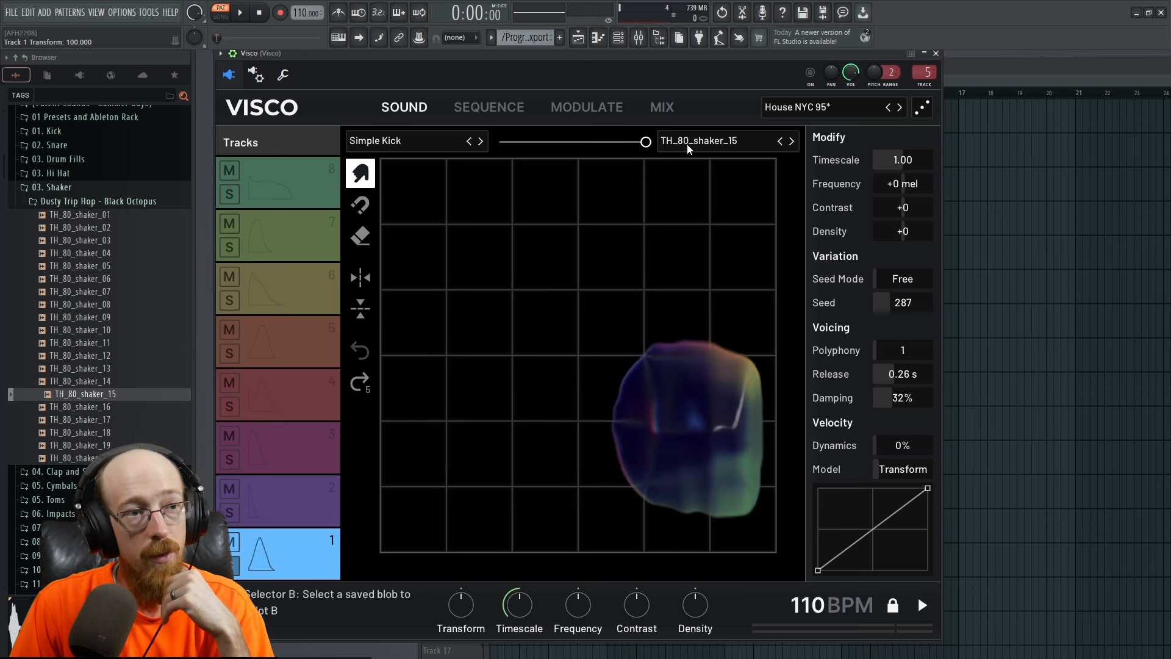
# Check track 1's step velocities in the sequencer and play the pattern to hear how velocity drives the Transform model
pyautogui.click(489, 107)
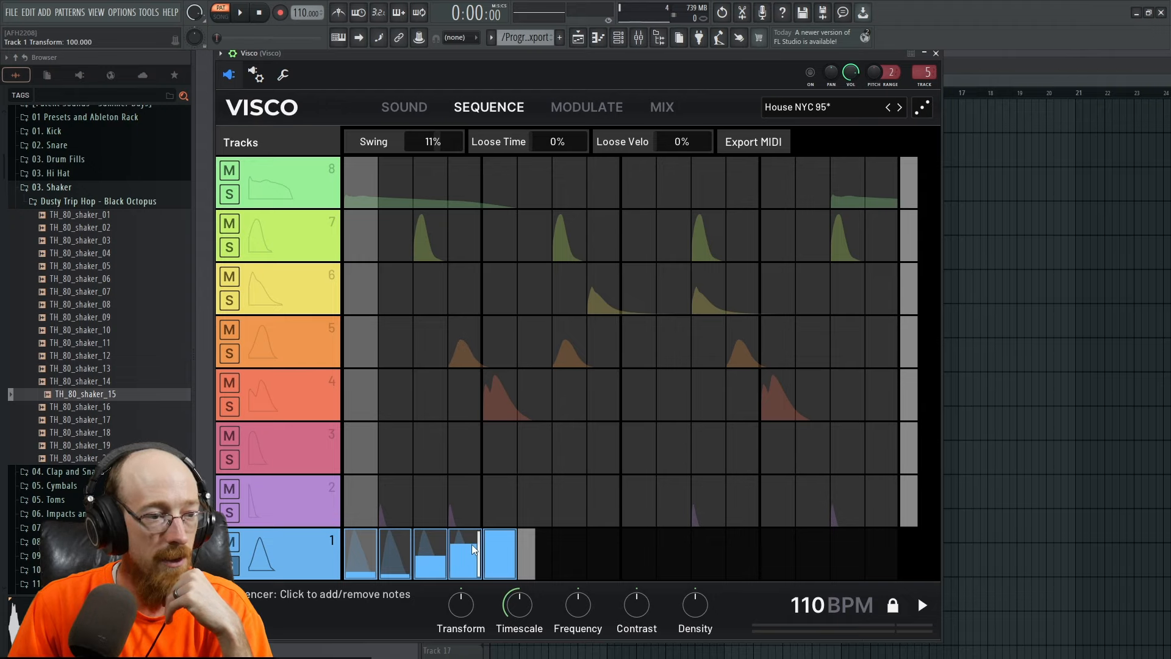
pyautogui.click(401, 108)
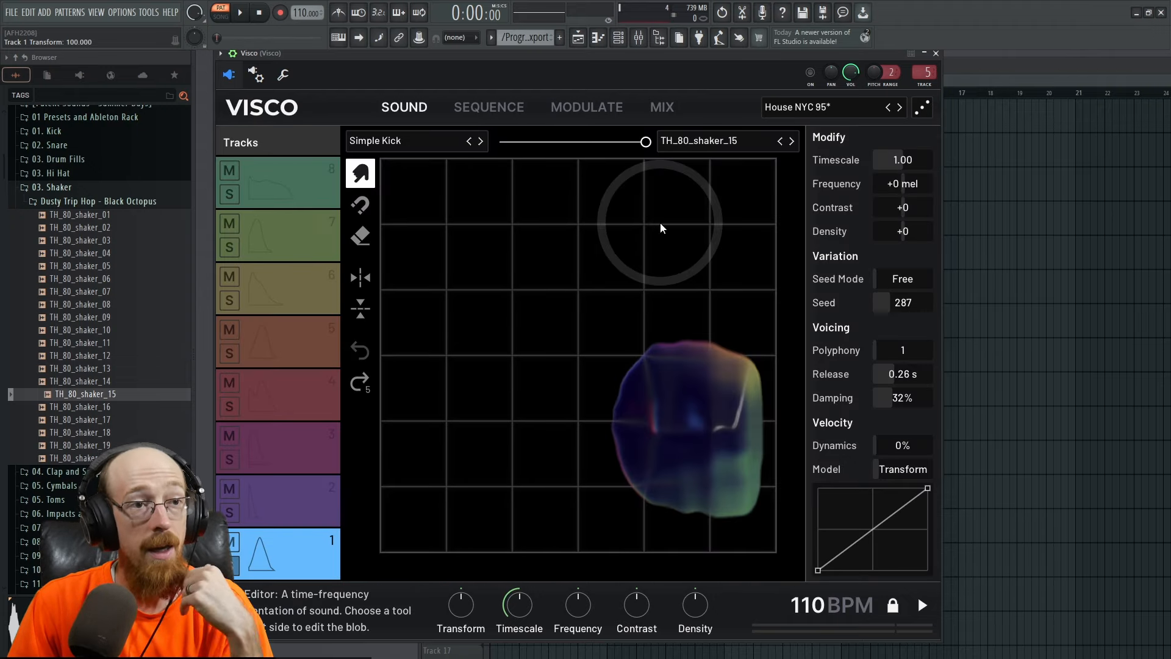
pyautogui.click(922, 605)
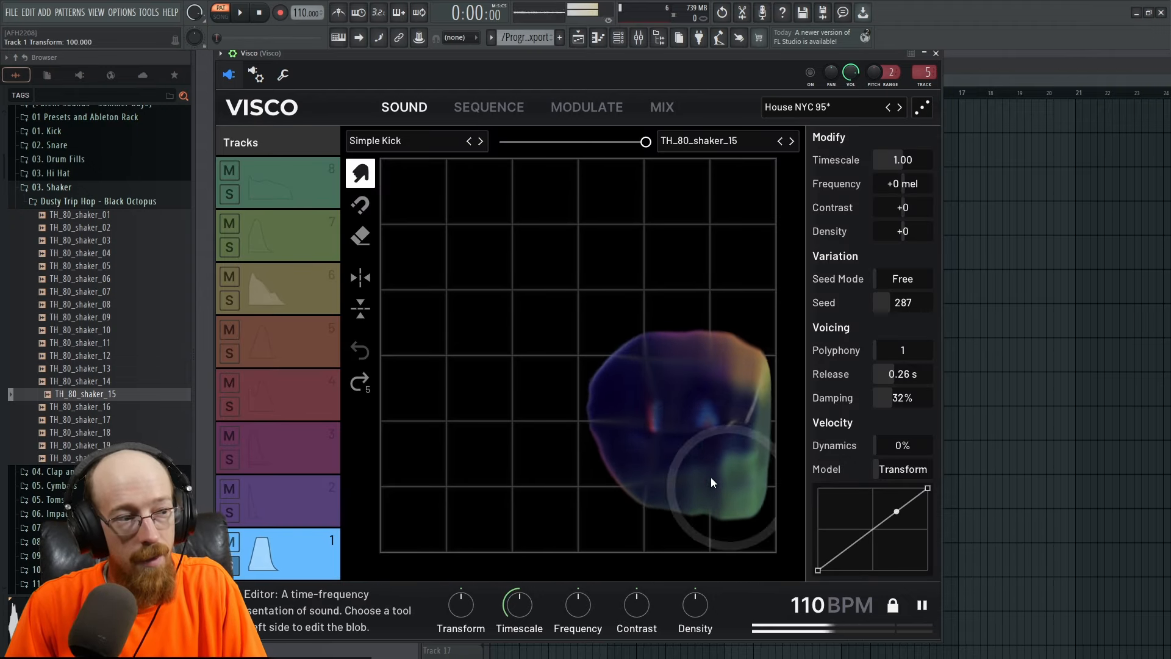
pyautogui.click(492, 107)
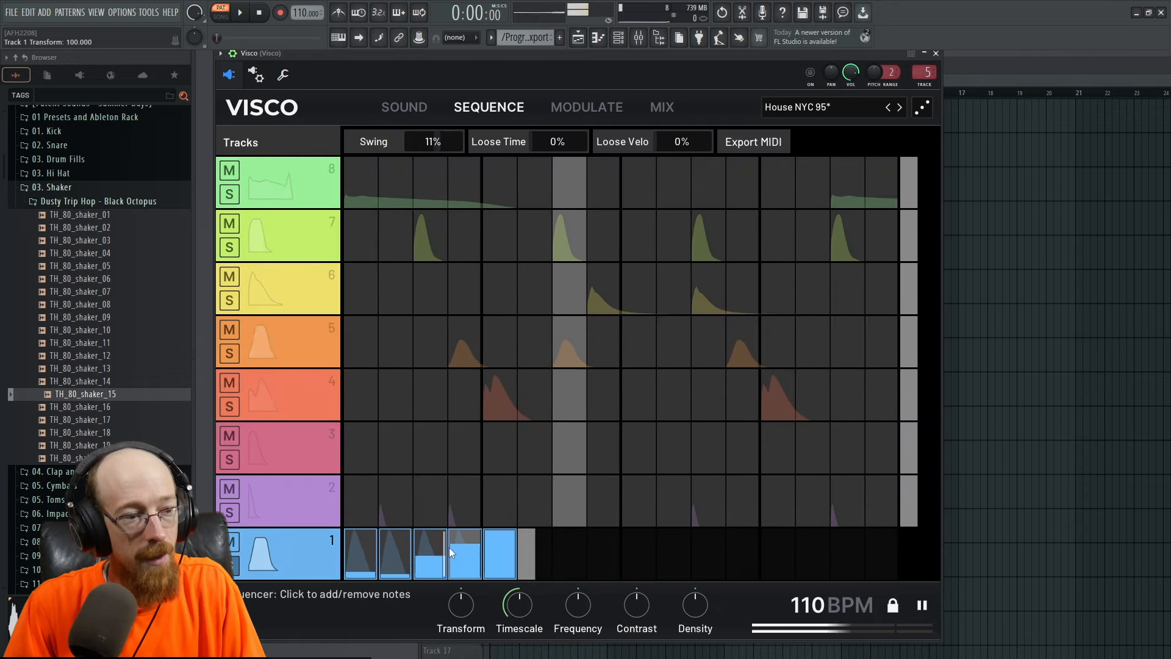
pyautogui.click(405, 106)
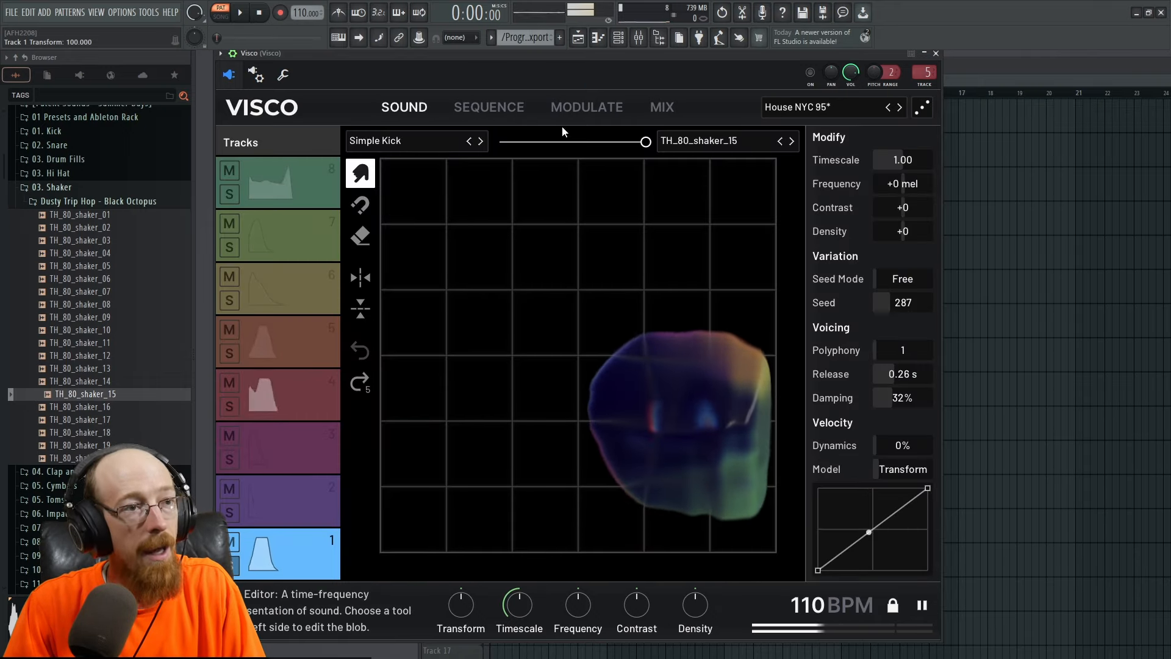
pyautogui.press('space')
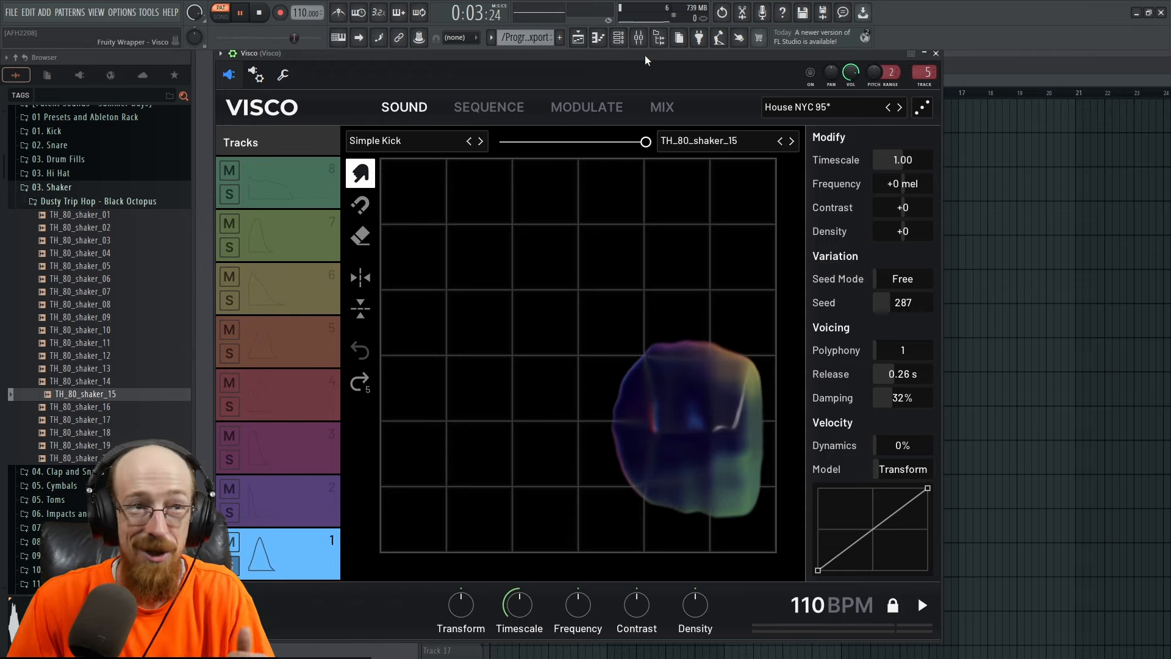
pyautogui.press('space')
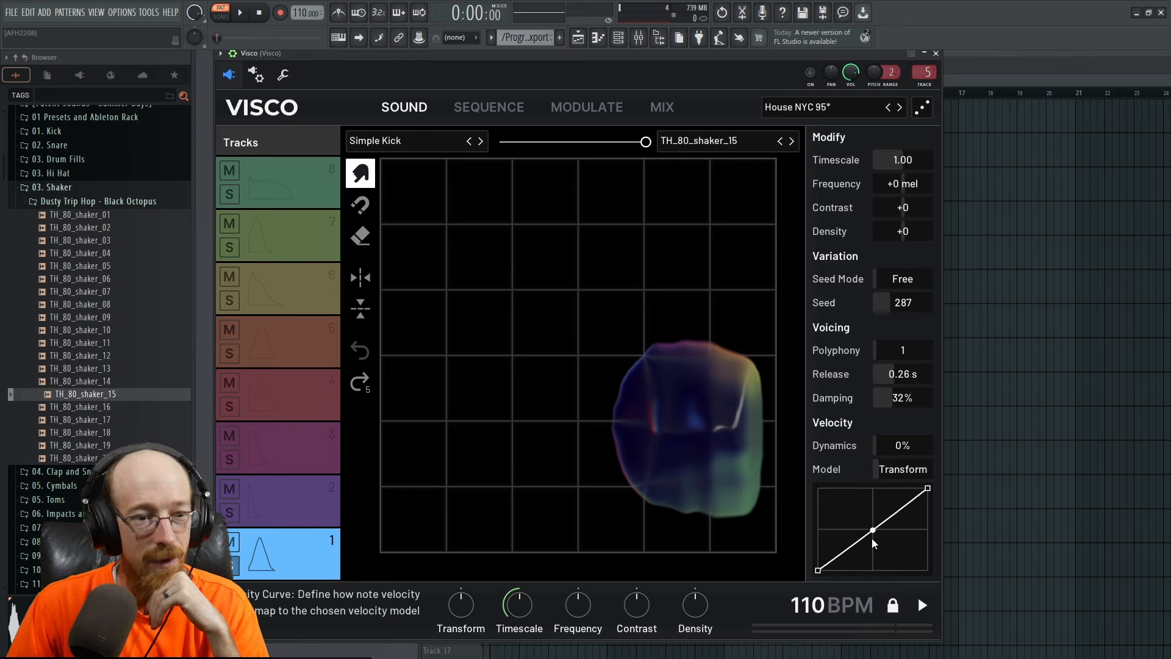
# Try bending the velocity curve into a steep downward bow during playback, reset it to linear, and check the morph slider
pyautogui.moveTo(872, 530); pyautogui.dragTo(869, 559)
pyautogui.press('space')
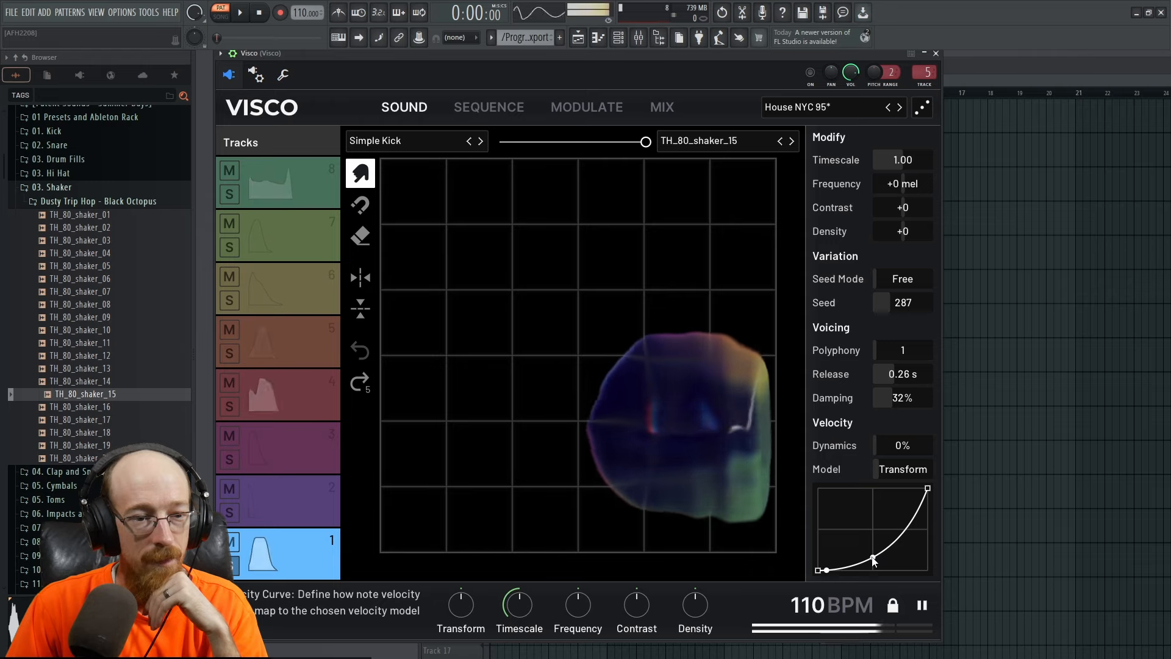
pyautogui.moveTo(872, 559)
pyautogui.mouseDown()
pyautogui.moveTo(858, 500)
pyautogui.moveTo(871, 488)
pyautogui.moveTo(872, 553)
pyautogui.mouseUp()
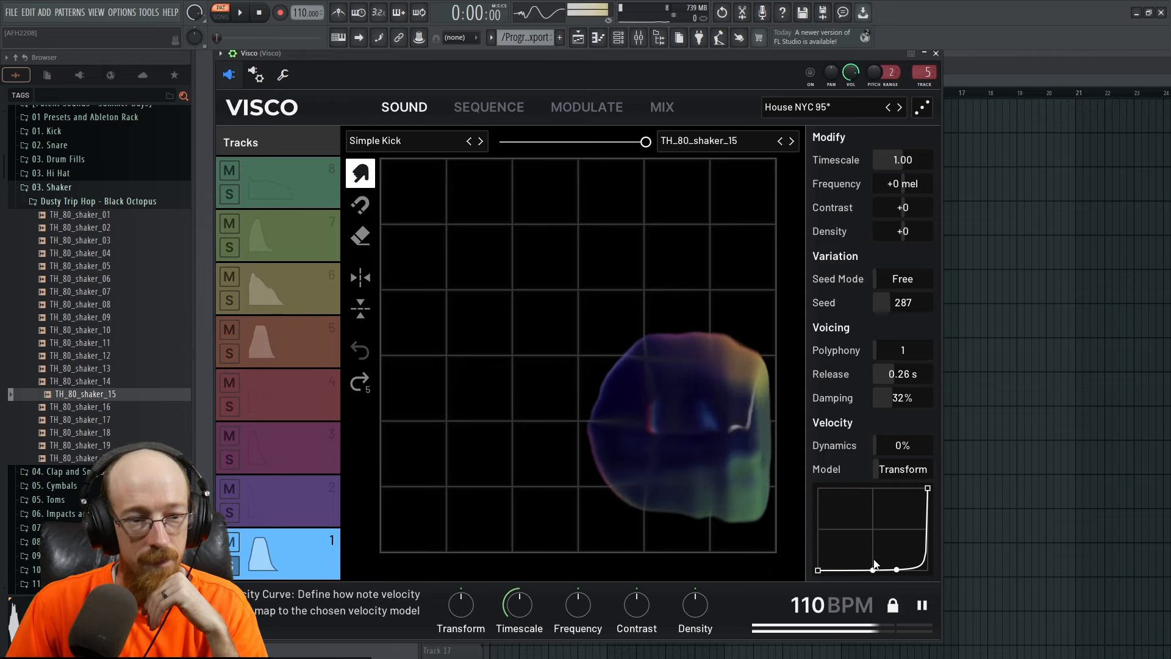
pyautogui.doubleClick(865, 490)
pyautogui.click(920, 605)
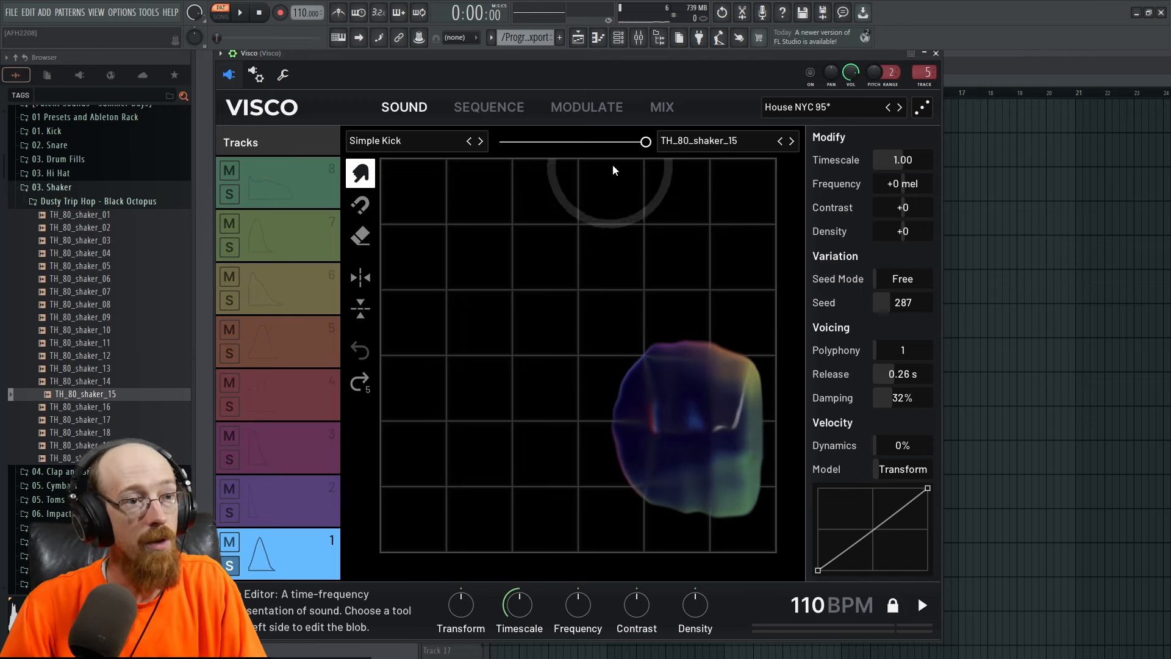
pyautogui.moveTo(646, 141); pyautogui.dragTo(679, 153)
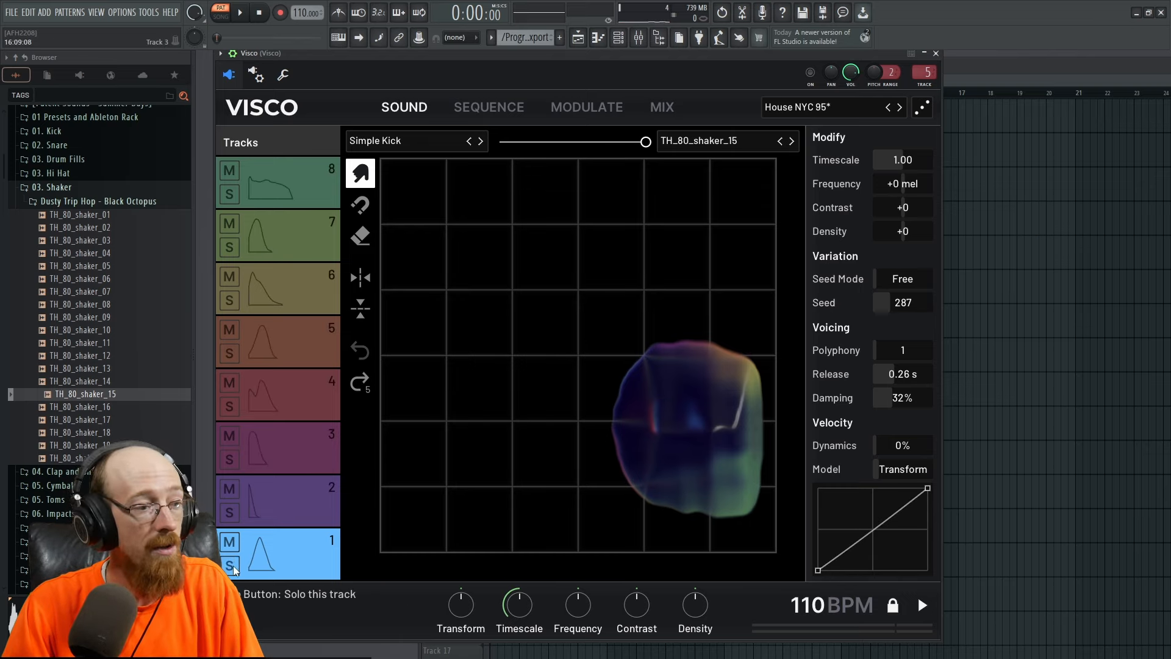
# Switch to the Latin Lazer preset and start playback of its pattern
pyautogui.click(899, 108)
pyautogui.click(899, 108)
pyautogui.click(899, 107)
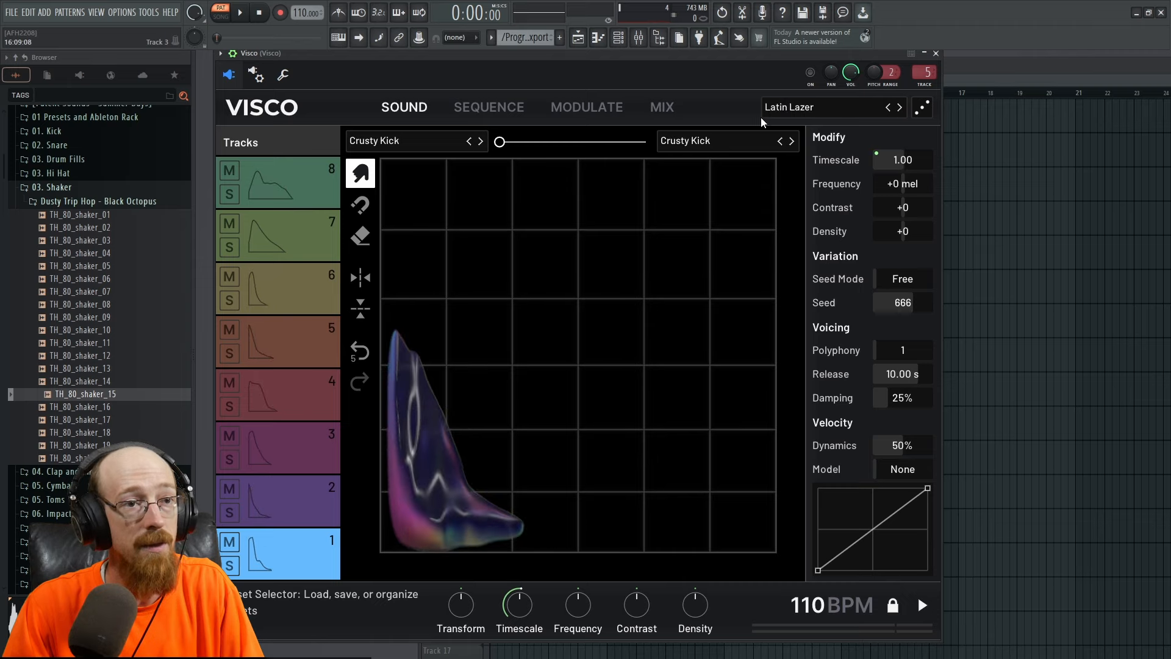
pyautogui.press('space')
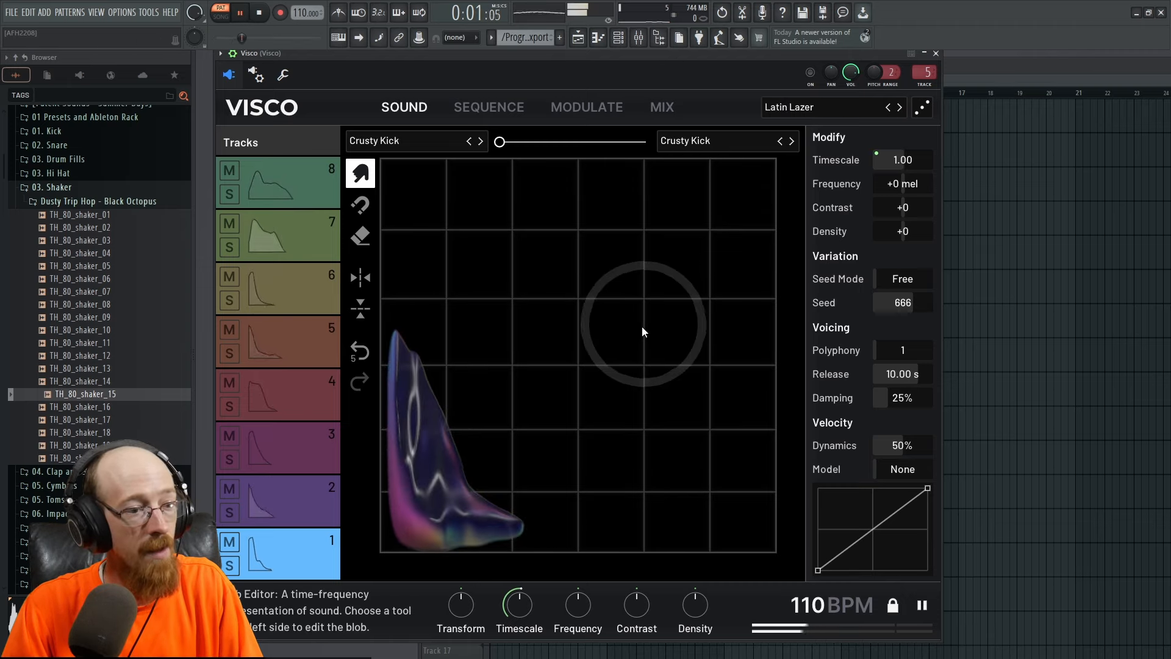
# Sweep the global Transform to -100 and try the global controls from Timescale to Density during playback, leaving Density slightly raised
pyautogui.moveTo(462, 611); pyautogui.dragTo(461, 565)
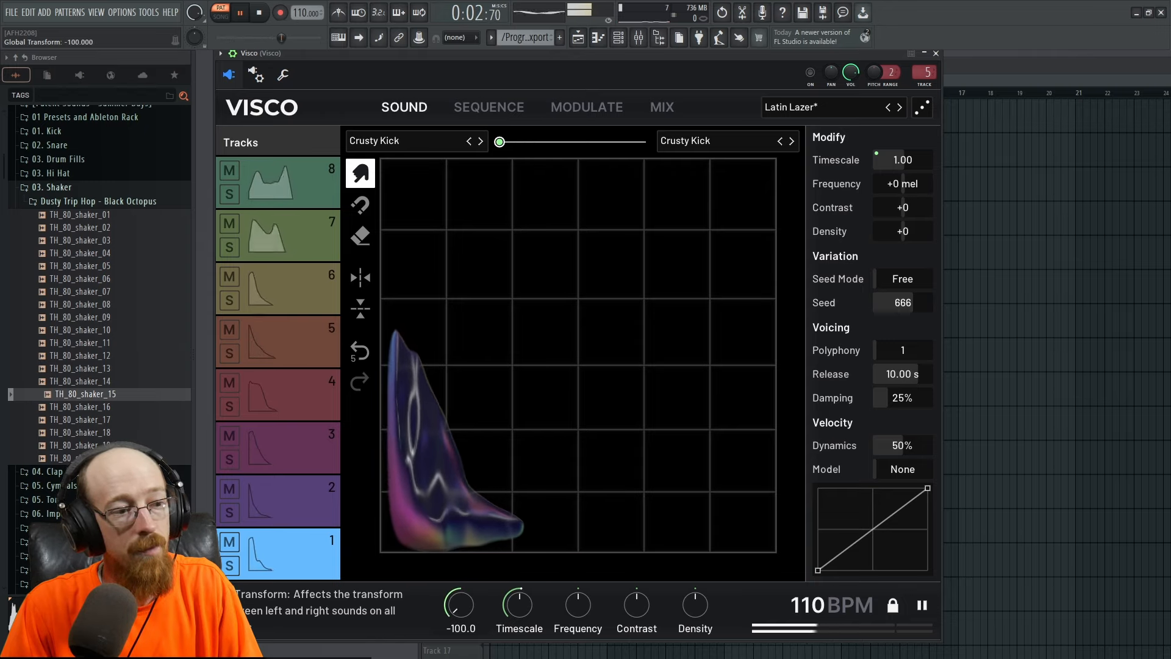
pyautogui.moveTo(518, 618); pyautogui.dragTo(692, 594)
pyautogui.press('space')
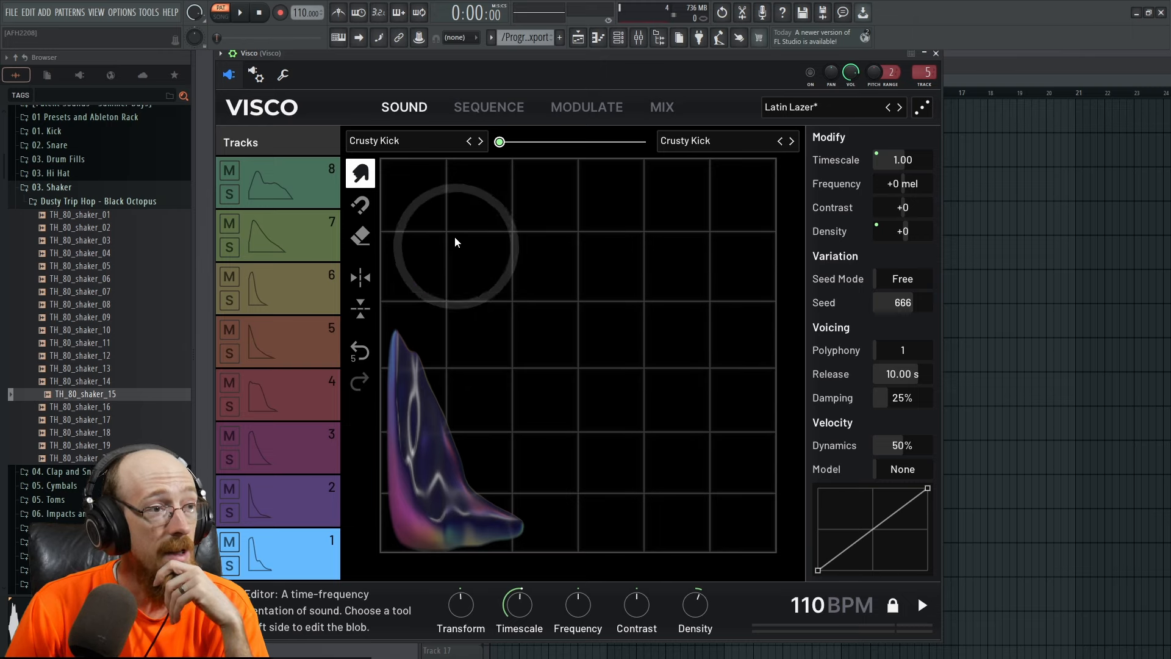
# Sculpt the Crusty Kick blob by pulling its peaks up and its slope outward, and work over it with the Eraser tool
pyautogui.moveTo(415, 351)
pyautogui.mouseDown()
pyautogui.moveTo(439, 269)
pyautogui.moveTo(510, 465)
pyautogui.moveTo(635, 408)
pyautogui.moveTo(374, 247)
pyautogui.mouseUp()
pyautogui.moveTo(474, 437); pyautogui.dragTo(488, 444)
pyautogui.moveTo(461, 397); pyautogui.dragTo(461, 397)
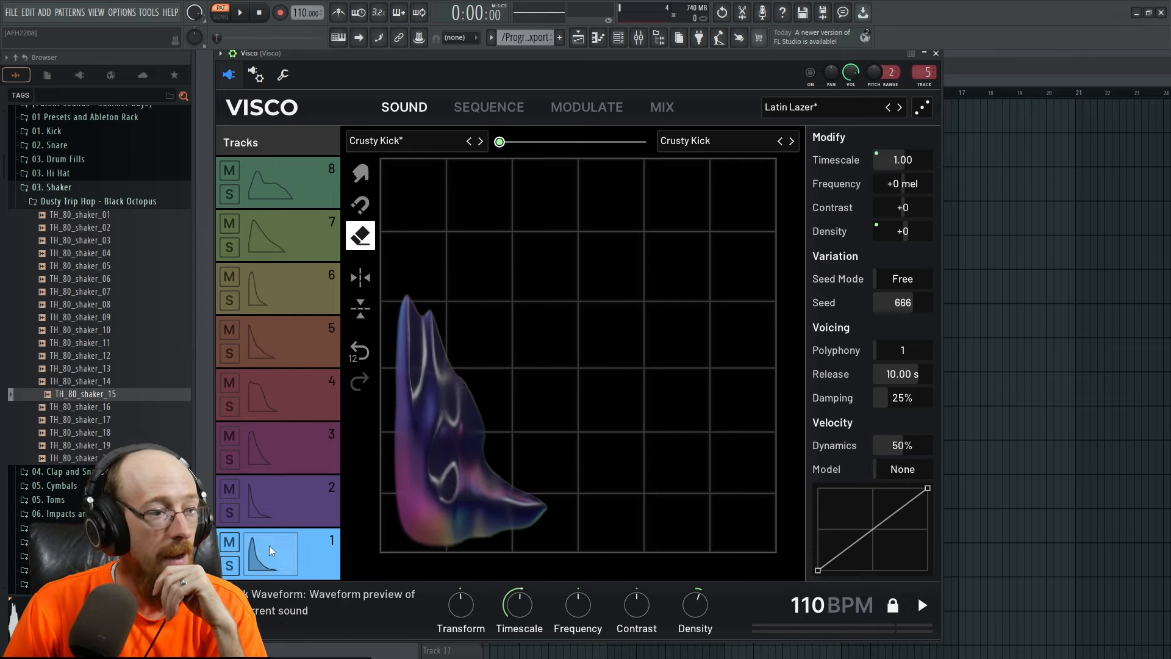
# Mirror the kick blob horizontally and vertically several times, ending in its original orientation
pyautogui.click(361, 278)
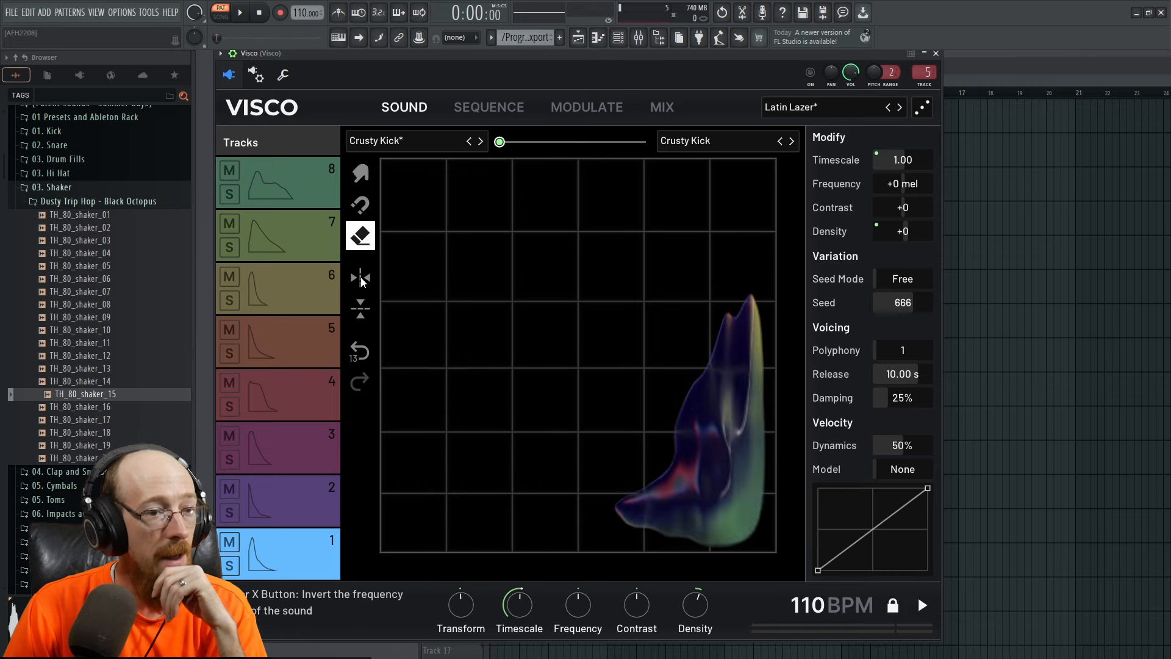
pyautogui.click(360, 278)
pyautogui.click(364, 313)
pyautogui.click(365, 312)
pyautogui.click(364, 312)
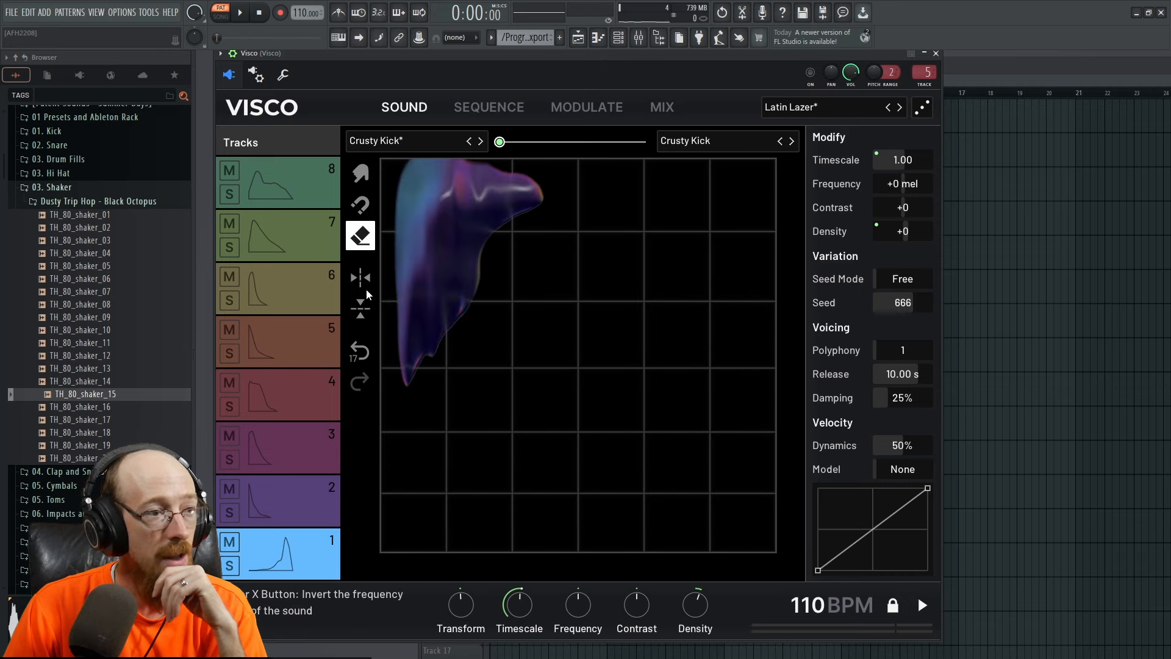
pyautogui.click(365, 312)
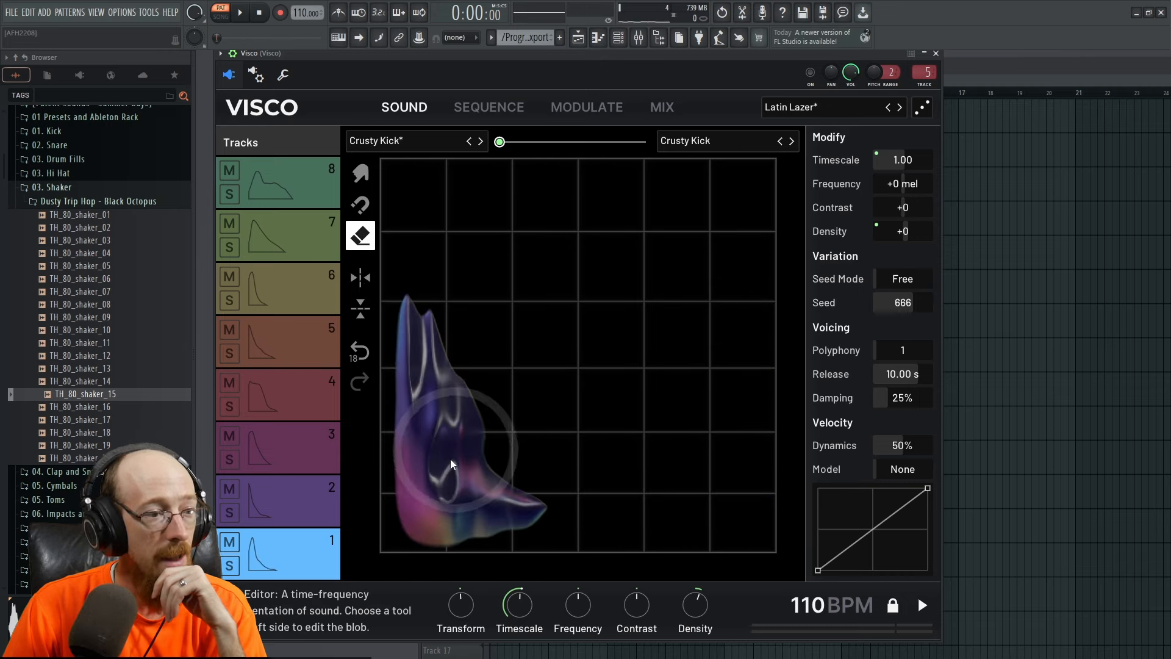
# Audition the kick mirrored horizontally, vertically and in both directions, and flip it back to its original orientation
pyautogui.click(364, 280)
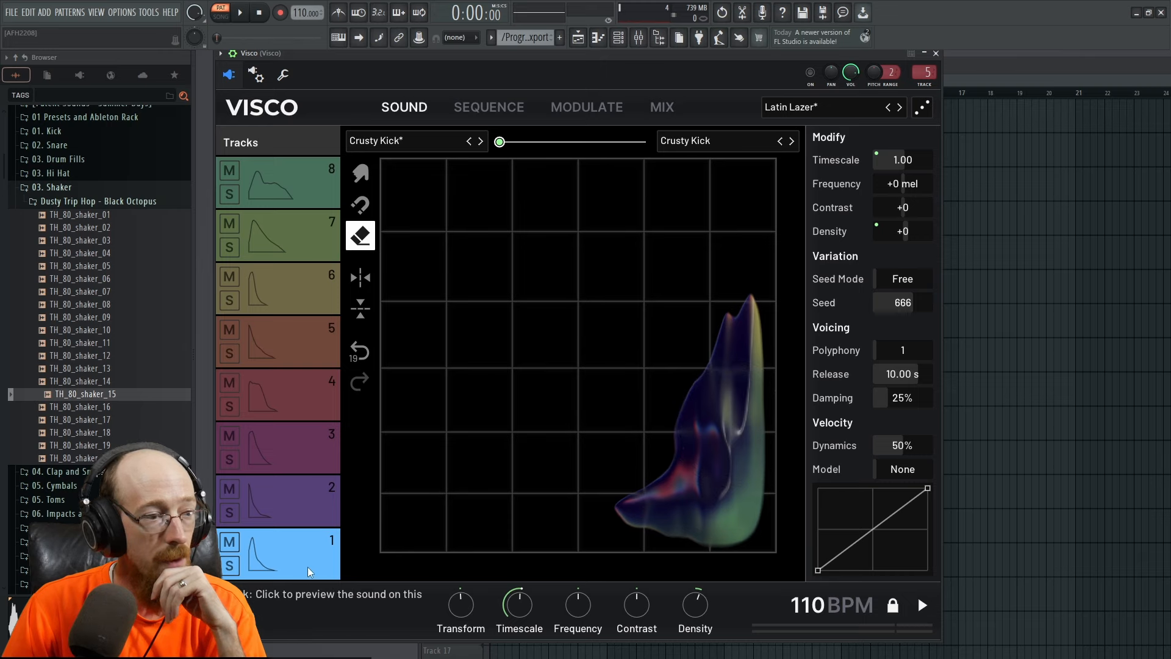
pyautogui.click(259, 553)
pyautogui.click(361, 308)
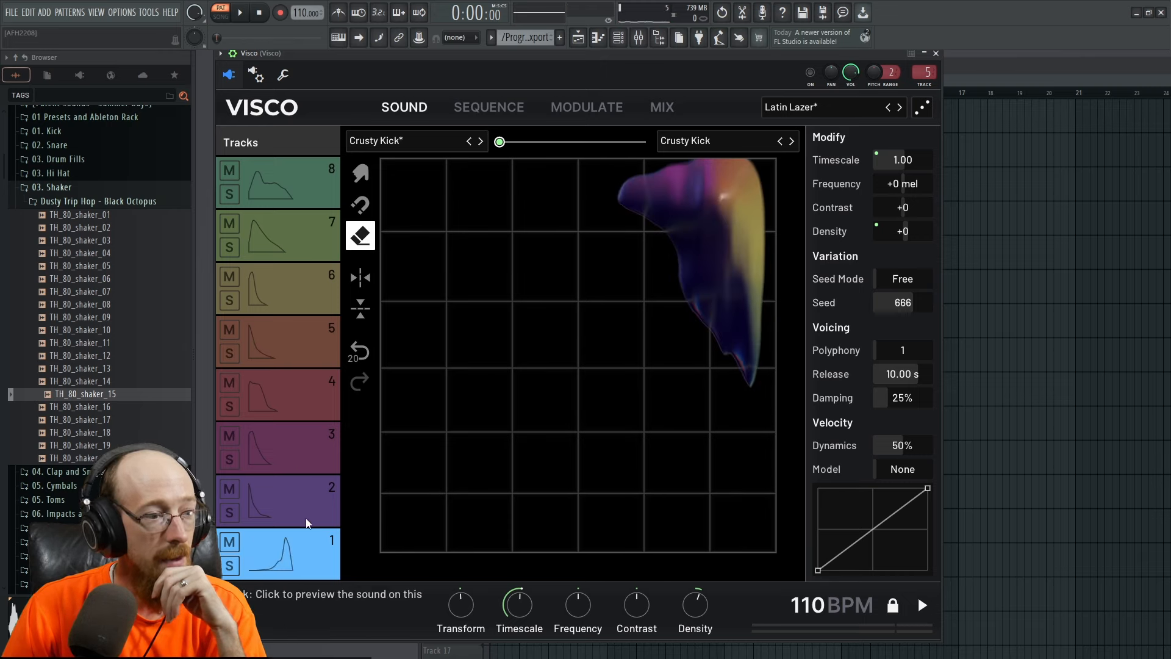
pyautogui.click(292, 554)
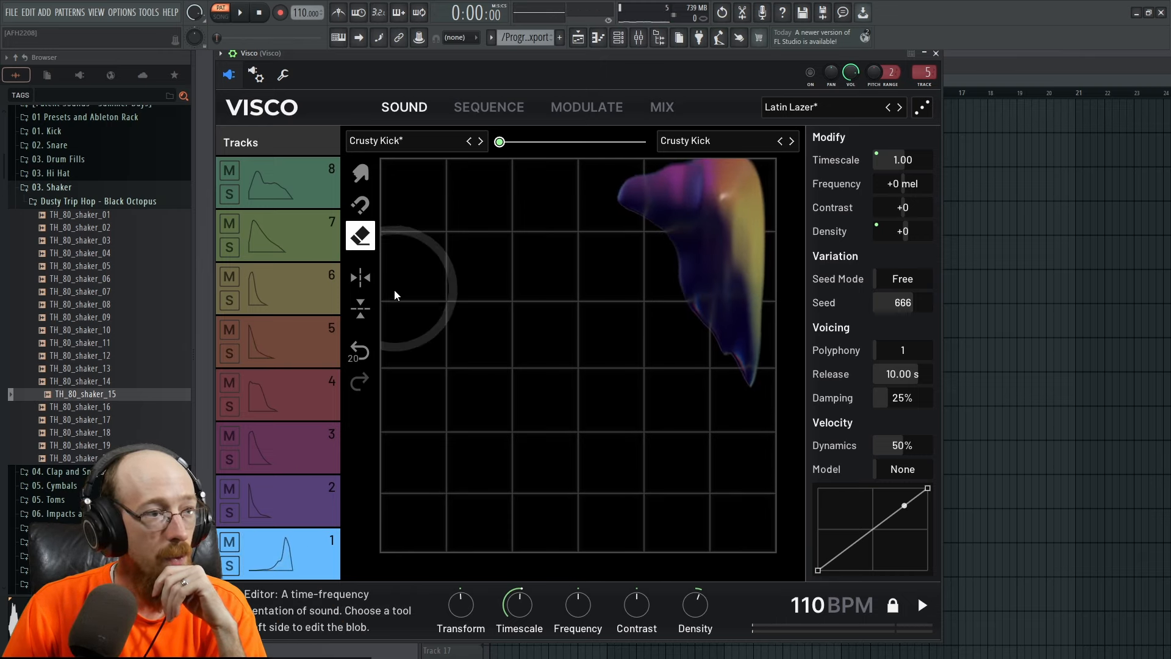
pyautogui.click(369, 282)
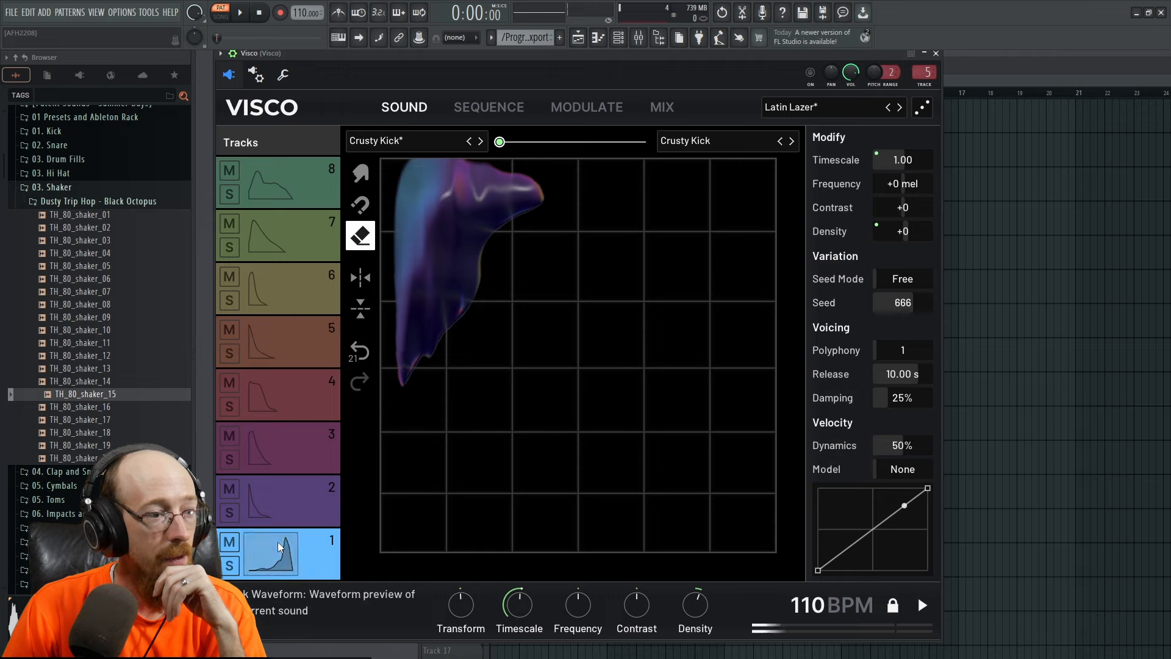
pyautogui.click(361, 308)
pyautogui.click(283, 554)
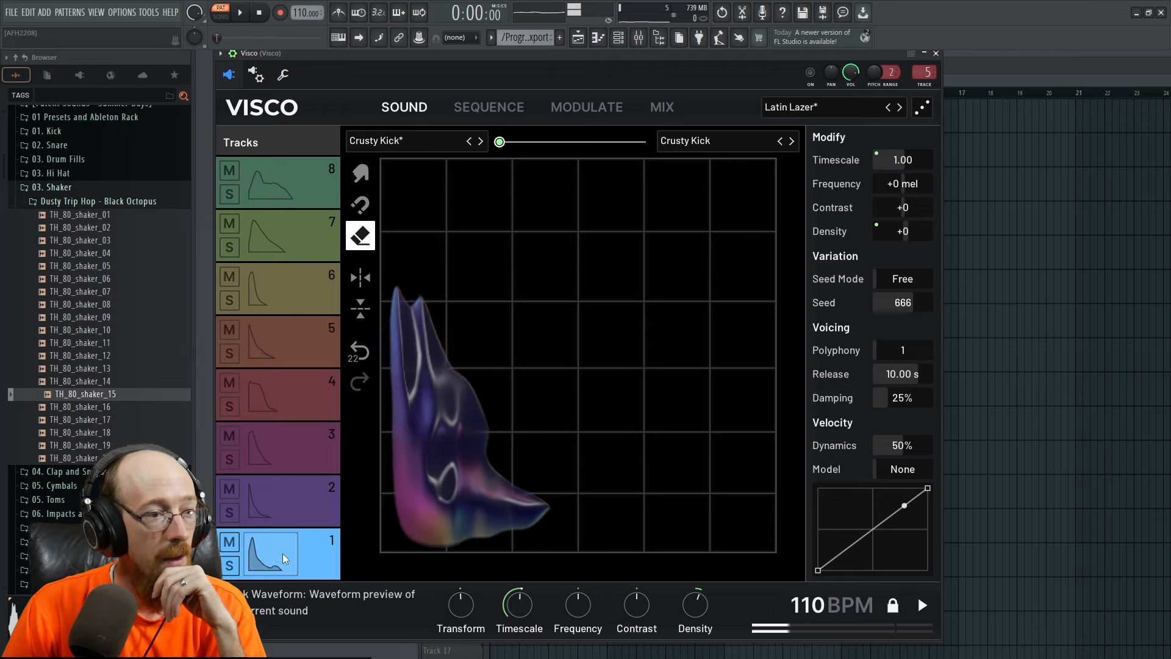
# Undo the mirroring and the most recent sculpting edits on the Crusty Kick blob
pyautogui.click(361, 352)
pyautogui.click(361, 352)
pyautogui.click(362, 352)
pyautogui.click(361, 352)
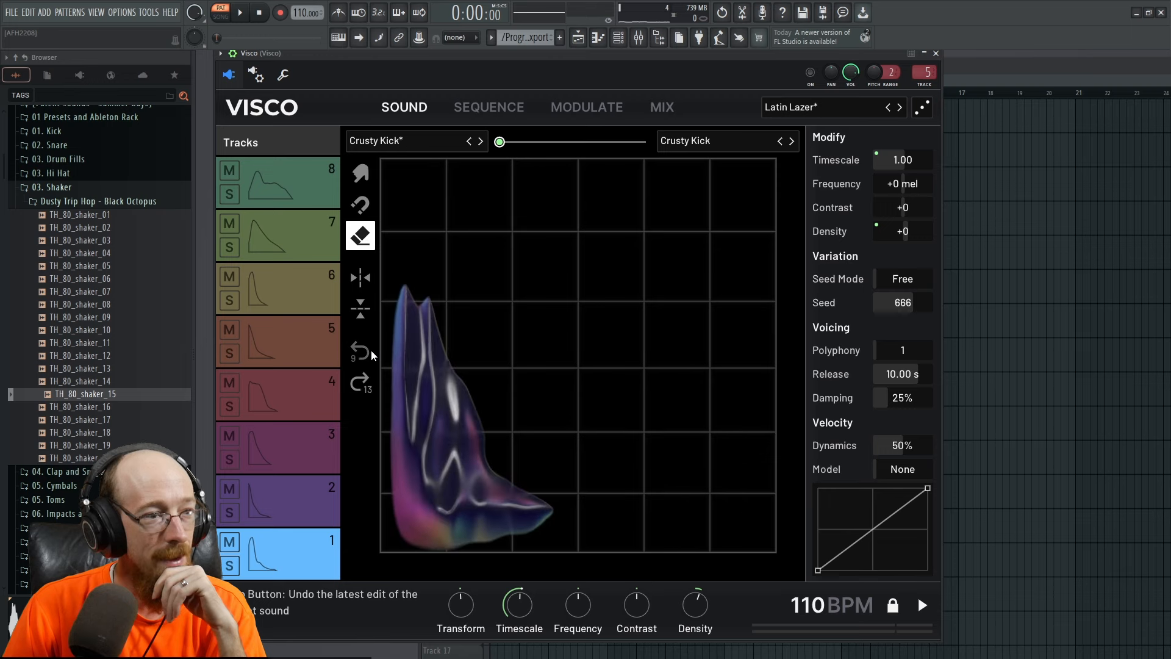
# List the plugin's parameters in the browser down to the global and Mod amount entries, and undo one more blob edit
pyautogui.click(220, 54)
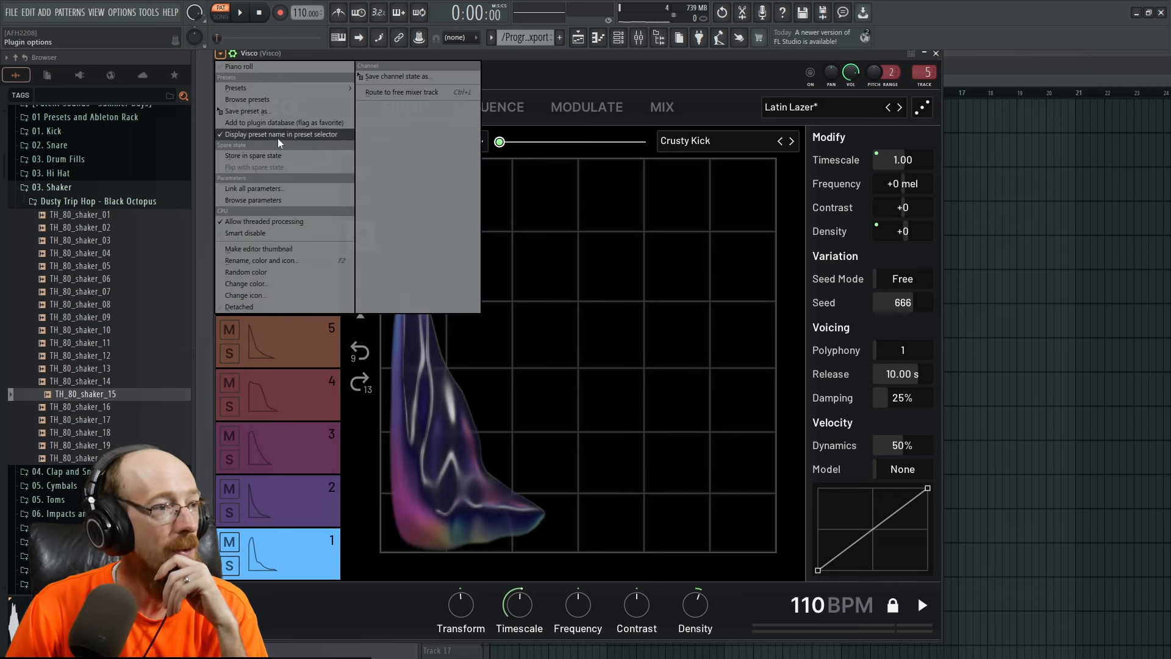
pyautogui.click(286, 200)
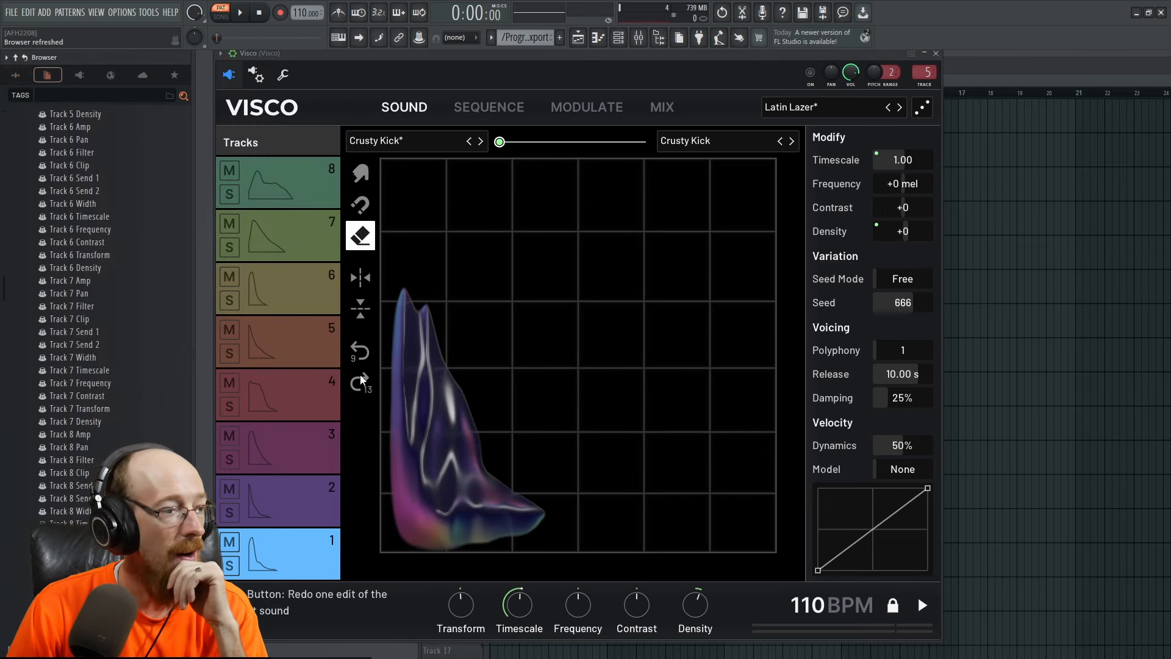
pyautogui.click(366, 348)
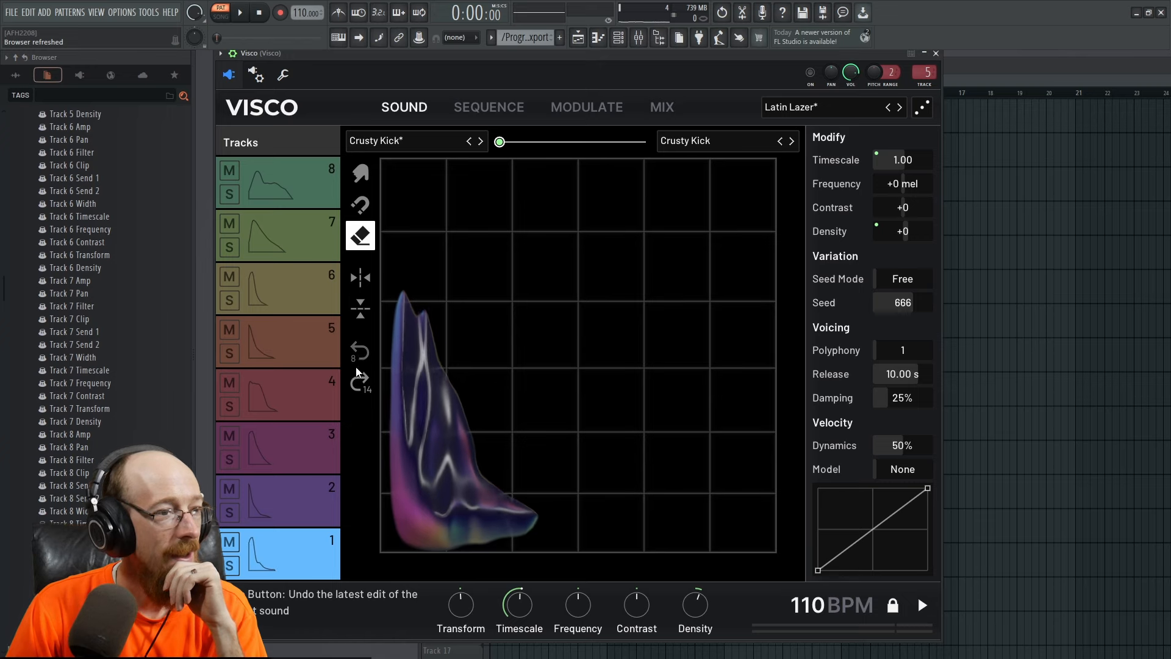
pyautogui.scroll(-6, 89, 415)
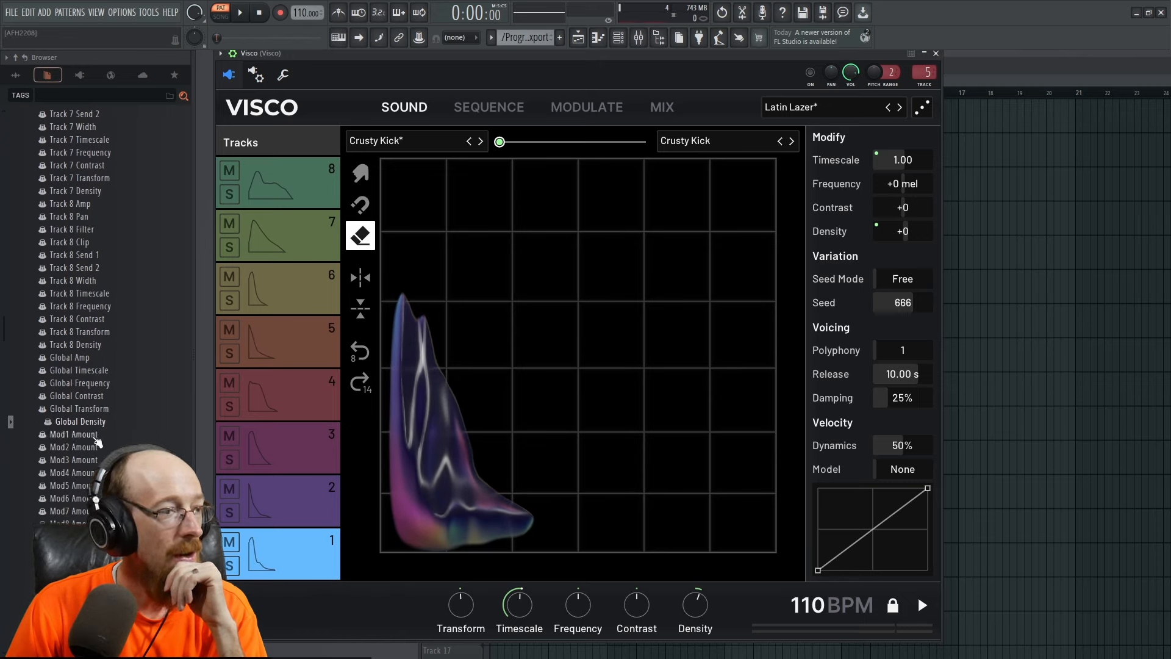
# Mirror the kick blob horizontally and vertically twice each, ending in its original orientation
pyautogui.scroll(4, 80, 421)
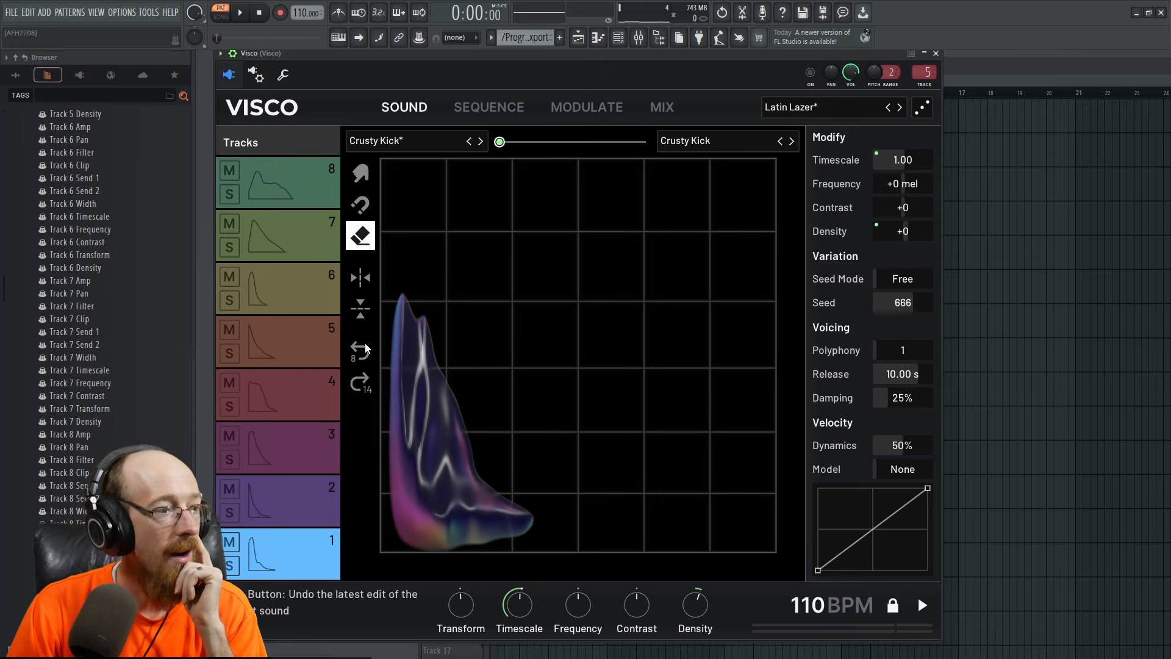
pyautogui.click(360, 279)
pyautogui.click(364, 309)
pyautogui.click(361, 279)
pyautogui.click(368, 308)
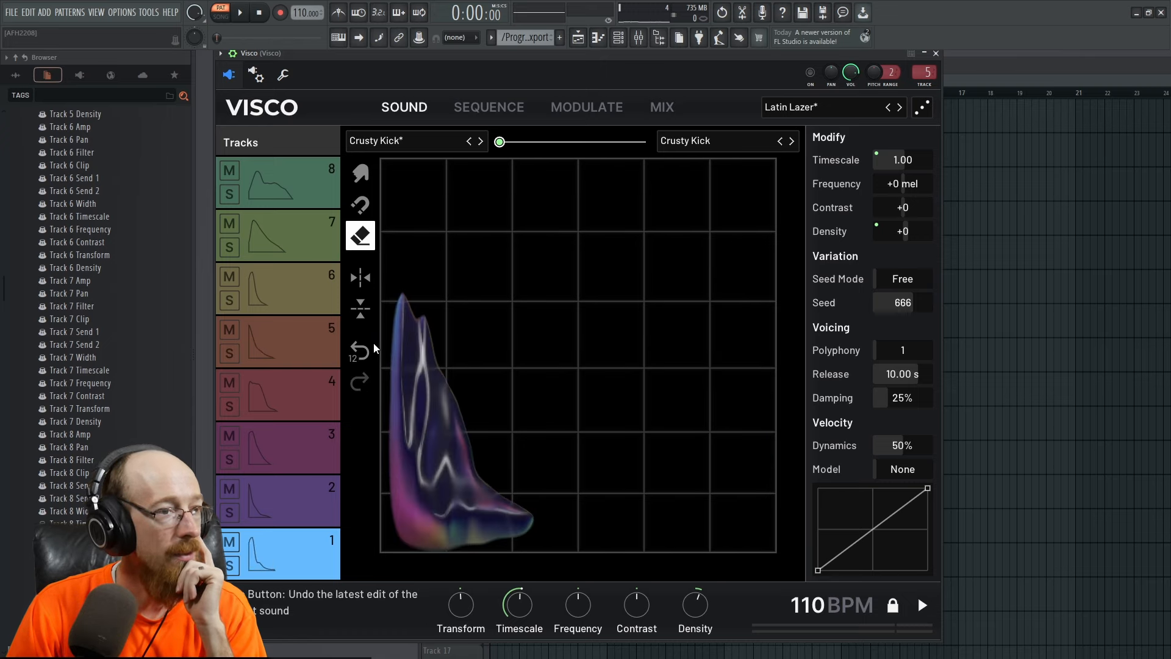
# Review the track and global parameters in the browser and return to the sample folders
pyautogui.scroll(-4, 90, 499)
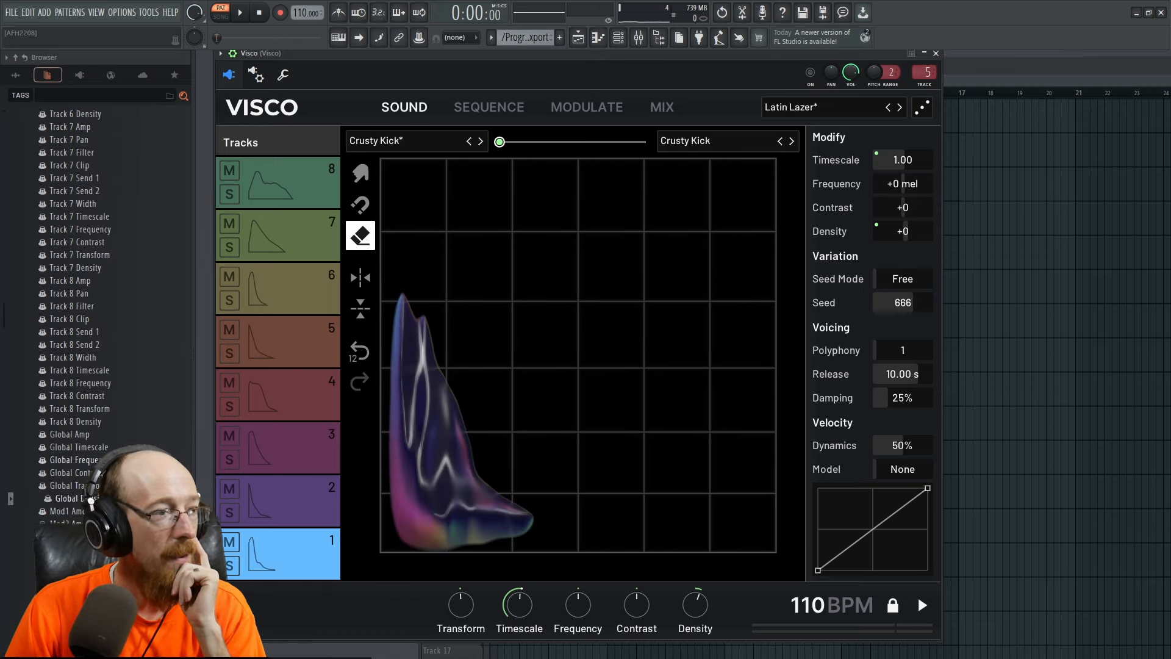
pyautogui.scroll(-3, 90, 499)
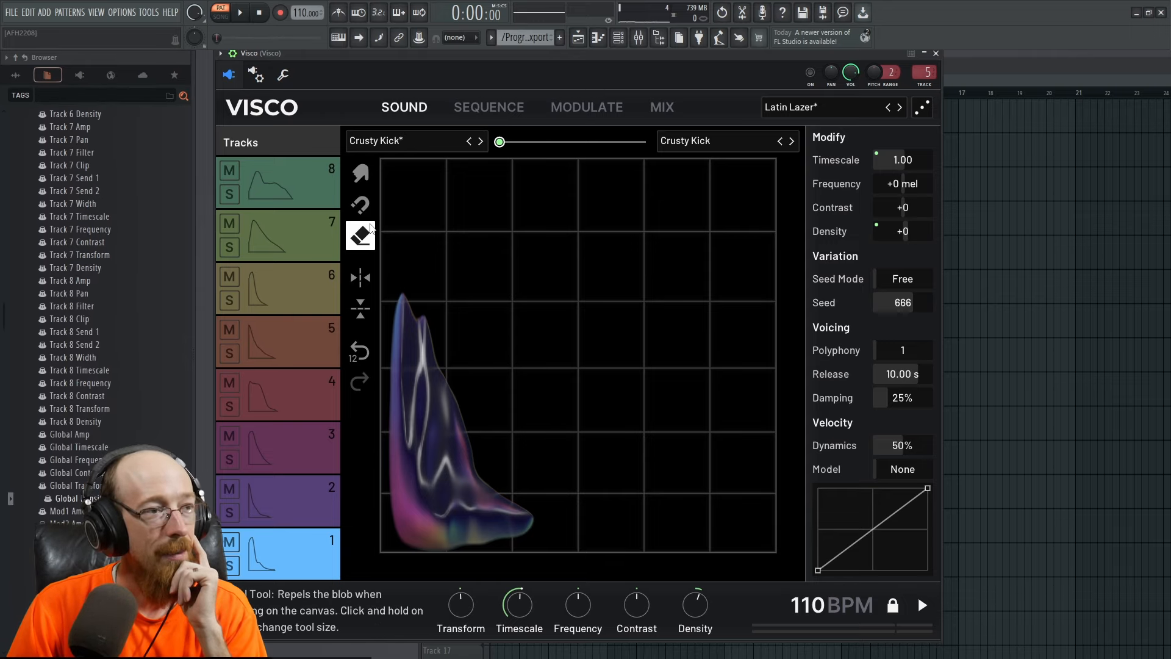
pyautogui.click(29, 81)
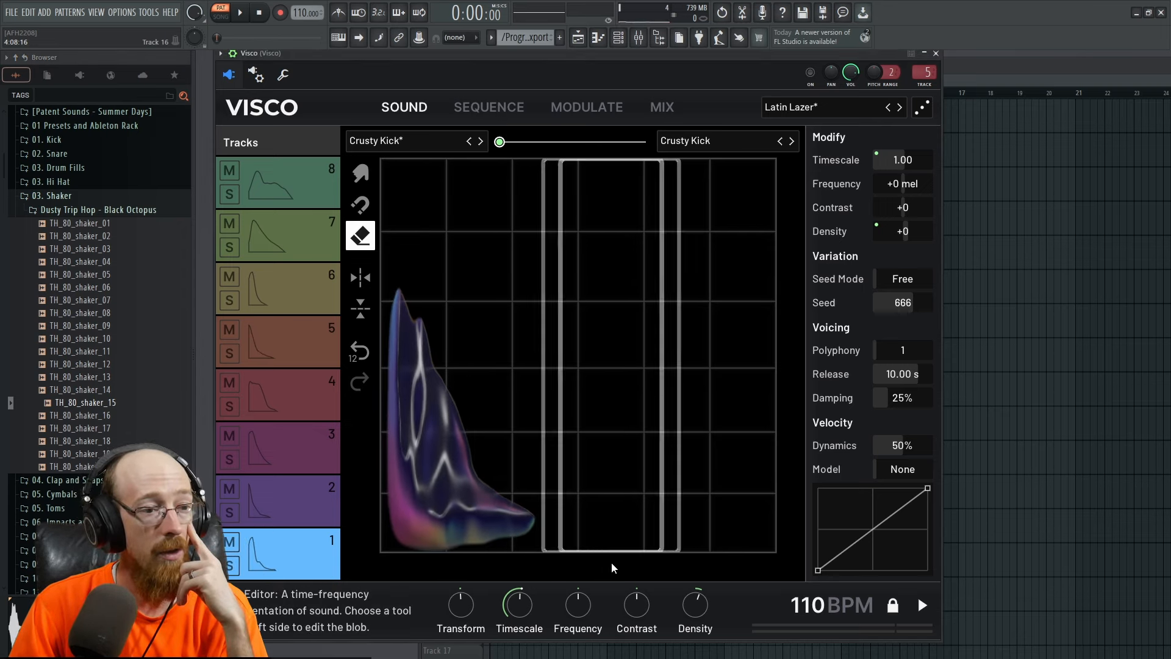
# Repel the kick blob with a full-height band, stretch its tail along the time axis with the push-and-pull tool, and preview track 1
pyautogui.click(492, 555)
pyautogui.click(512, 555)
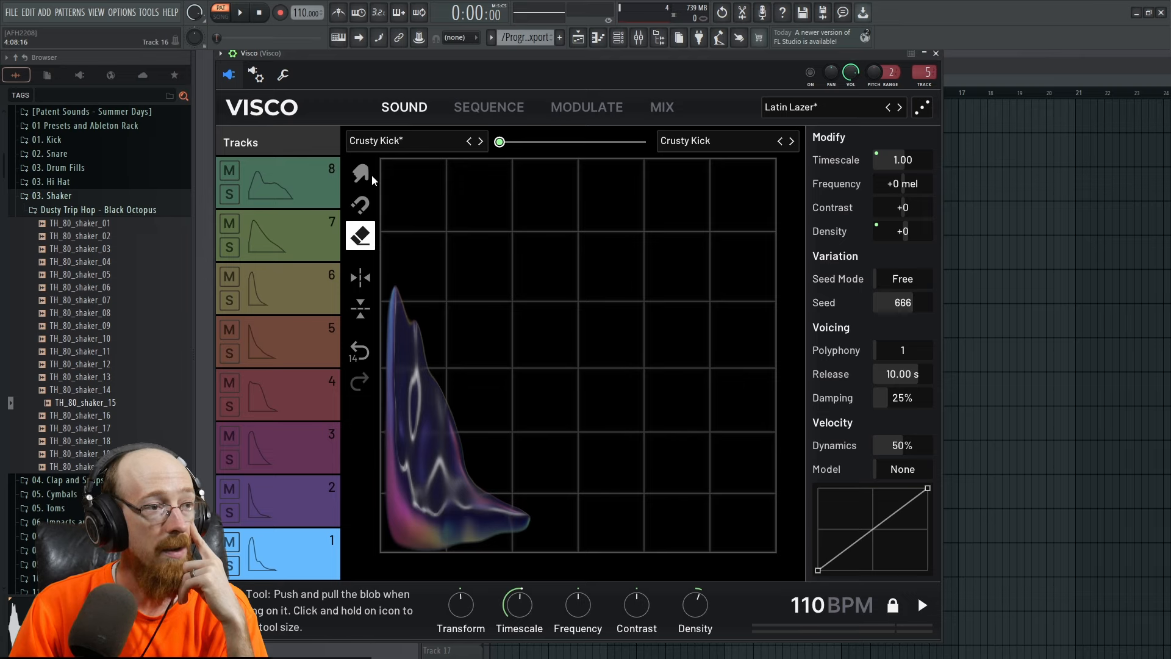
pyautogui.click(429, 556)
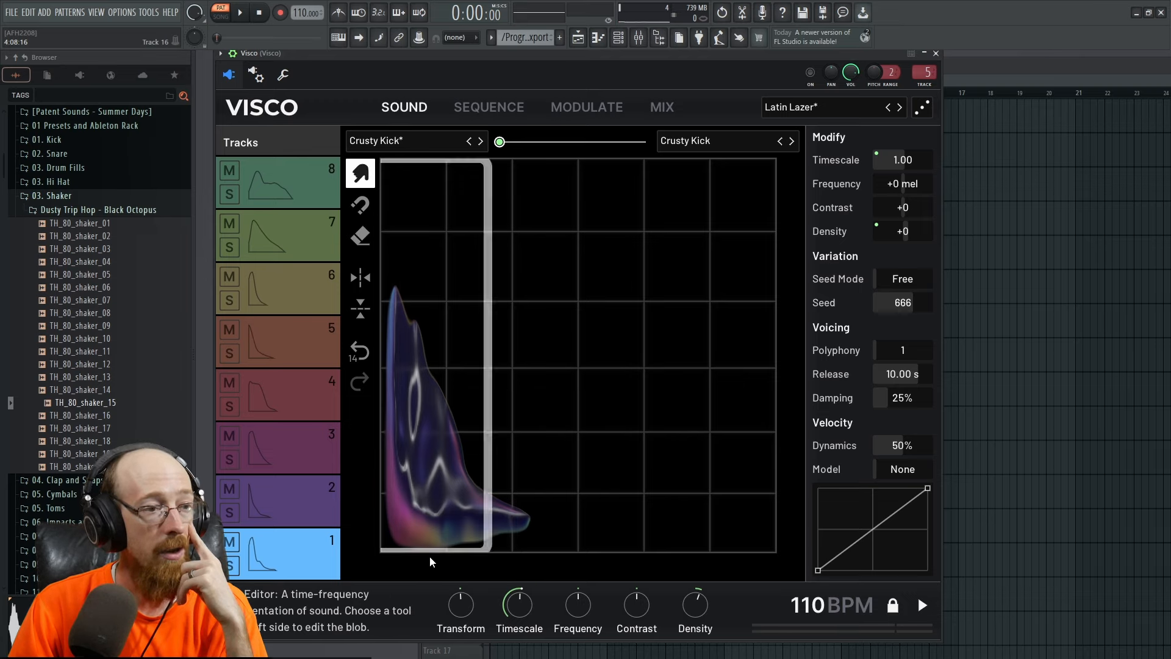
pyautogui.click(639, 556)
pyautogui.click(674, 556)
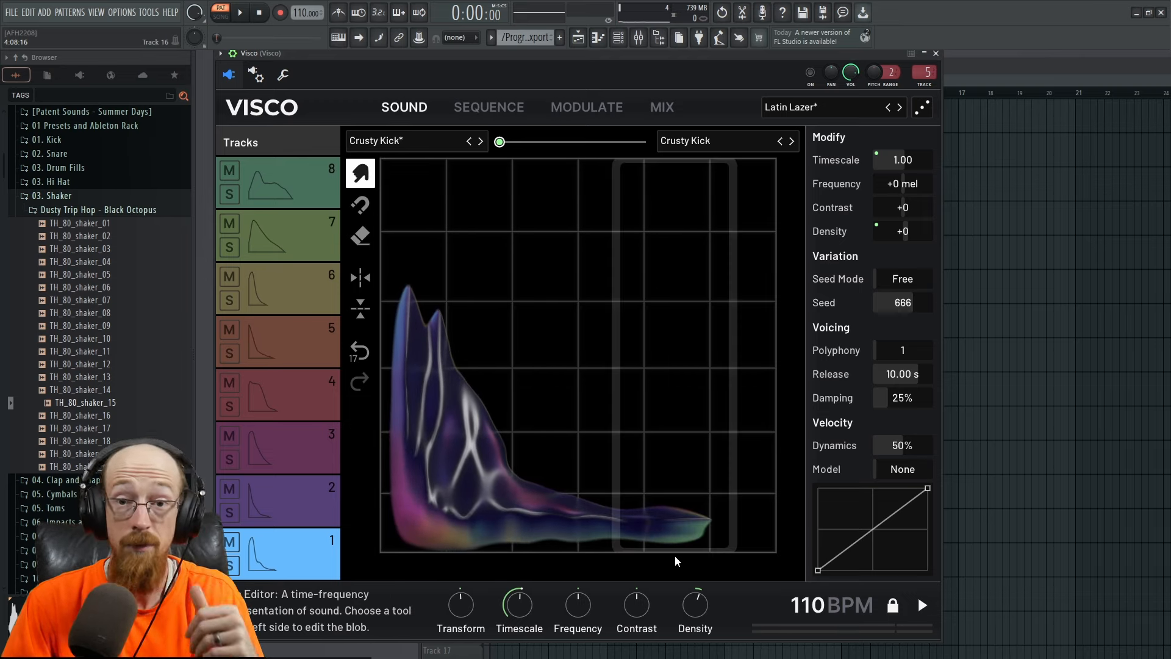
pyautogui.click(258, 547)
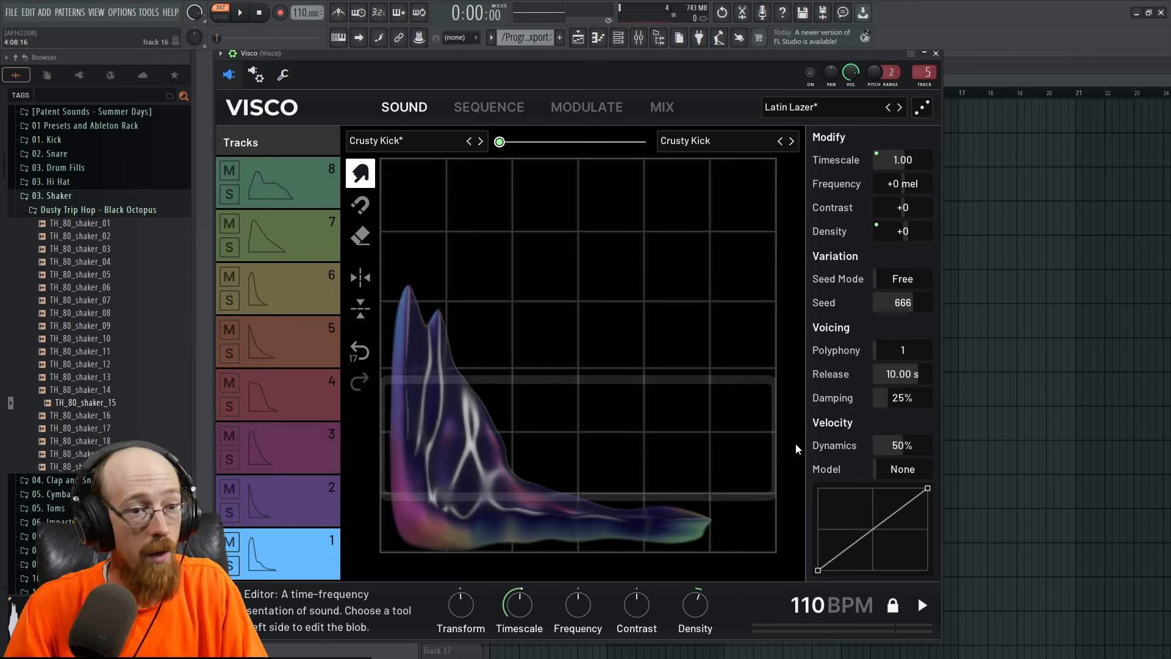
# Push and pull the kick blob vertically with the full-width band to reshape its frequency contour
pyautogui.moveTo(791, 495); pyautogui.dragTo(796, 323)
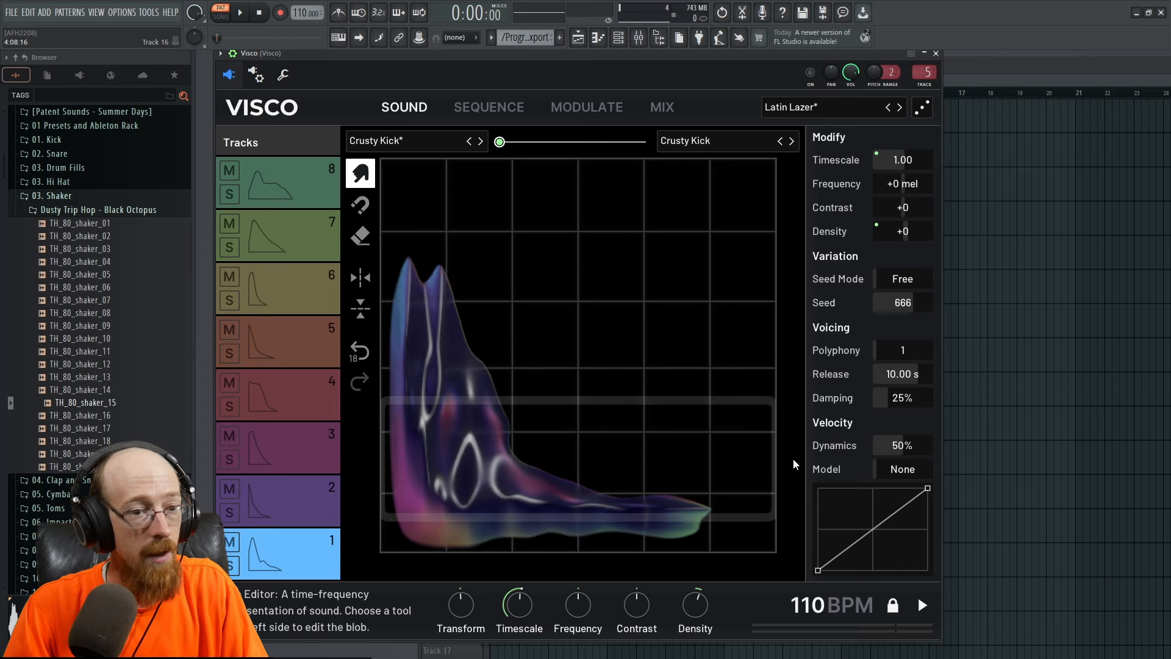
pyautogui.moveTo(794, 460); pyautogui.dragTo(793, 360)
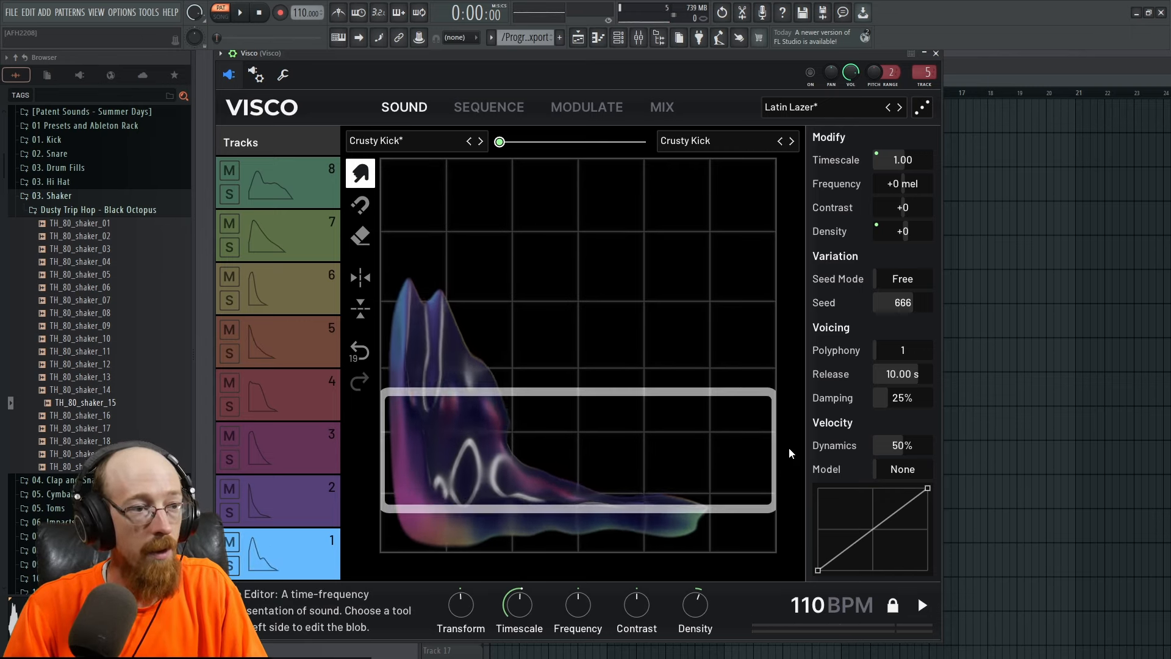
pyautogui.moveTo(790, 453)
pyautogui.mouseDown()
pyautogui.moveTo(787, 318)
pyautogui.moveTo(788, 431)
pyautogui.mouseUp()
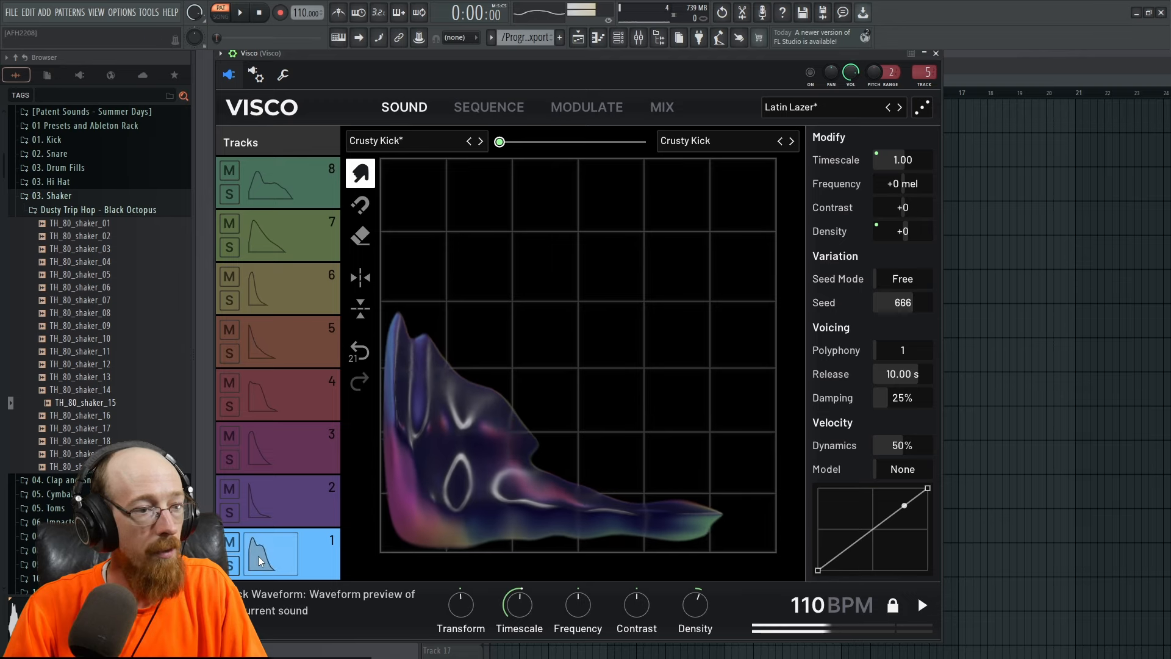
# Add track 1 sequencer notes on steps 3, 5 and 9, and shorten and shift the step 5 note
pyautogui.click(478, 111)
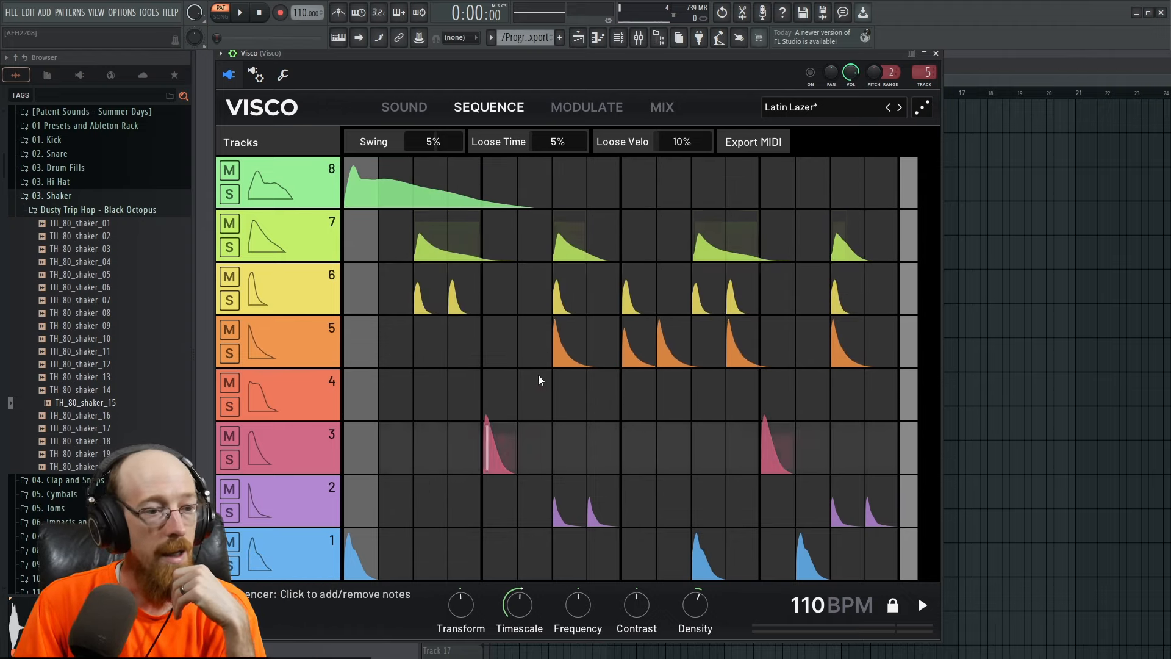
pyautogui.click(442, 537)
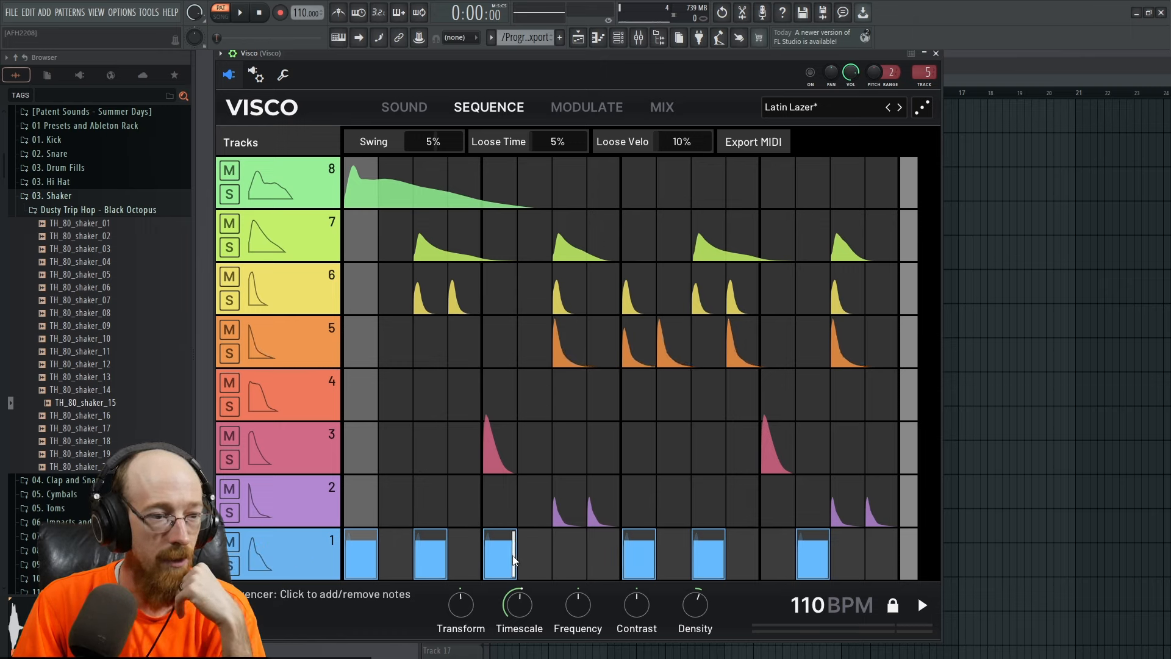
pyautogui.moveTo(485, 558); pyautogui.dragTo(543, 559)
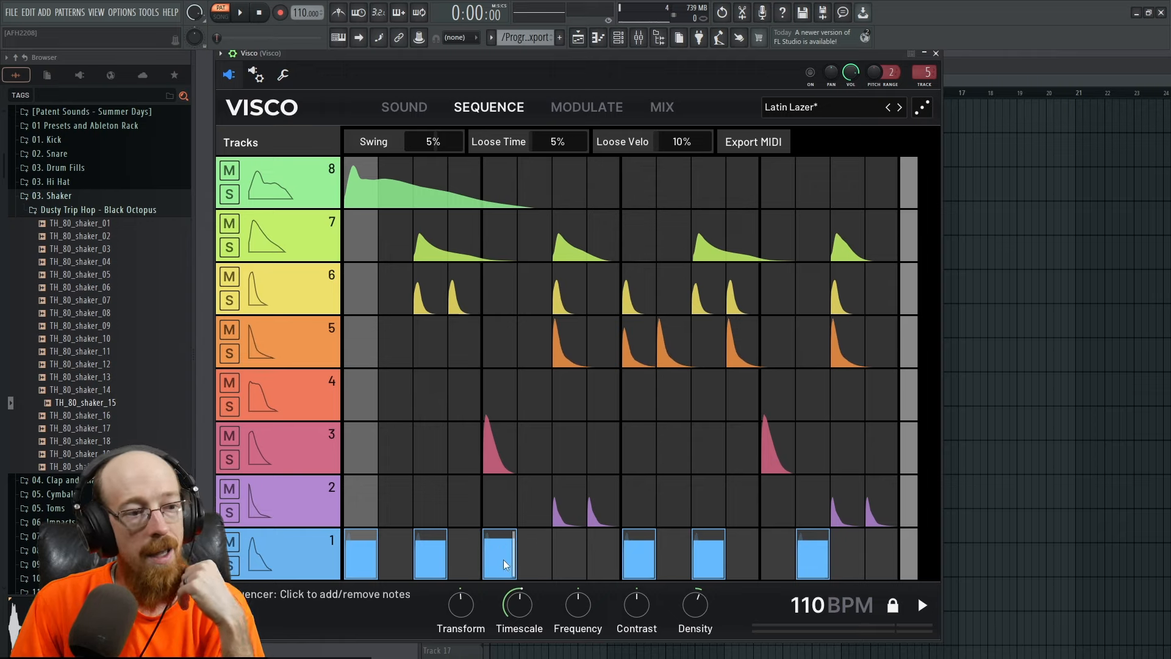
pyautogui.moveTo(499, 568)
pyautogui.mouseDown()
pyautogui.moveTo(533, 566)
pyautogui.moveTo(506, 580)
pyautogui.mouseUp()
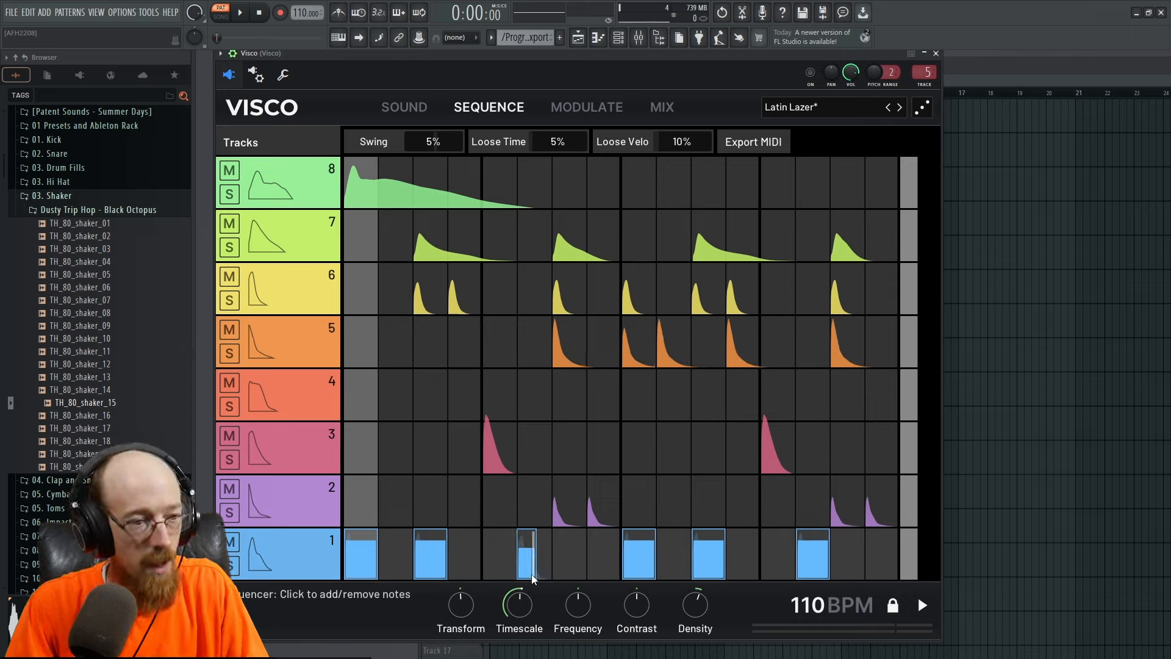
pyautogui.moveTo(550, 572); pyautogui.dragTo(409, 569)
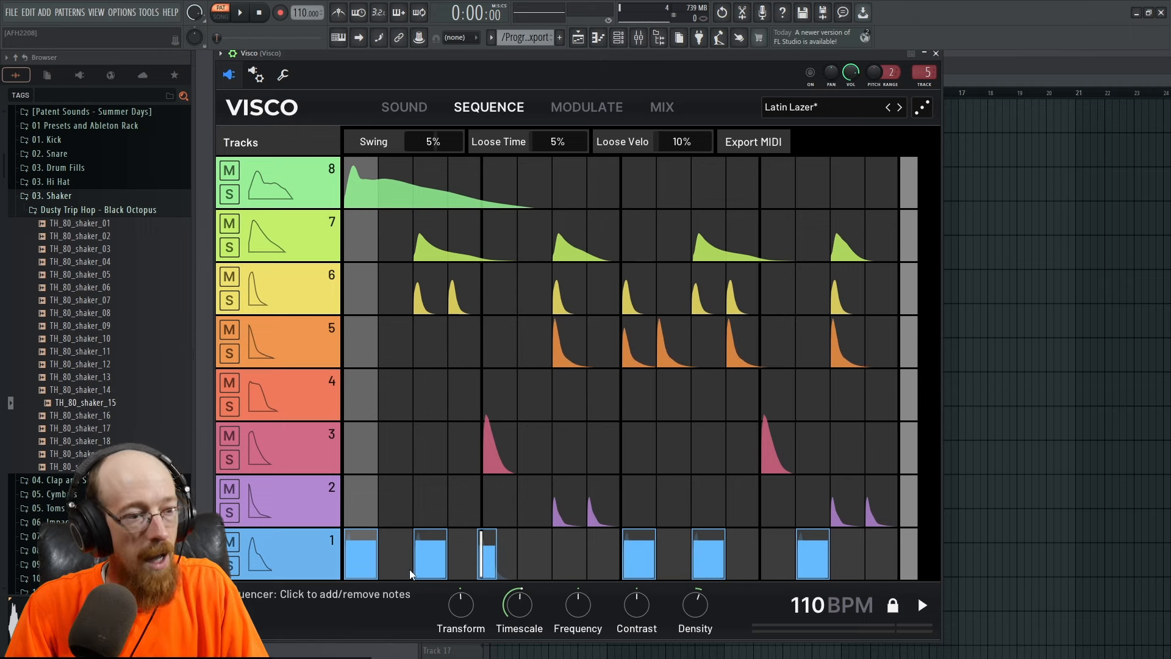
# Check the plugin's interface resize options without changing the current size
pyautogui.click(273, 114)
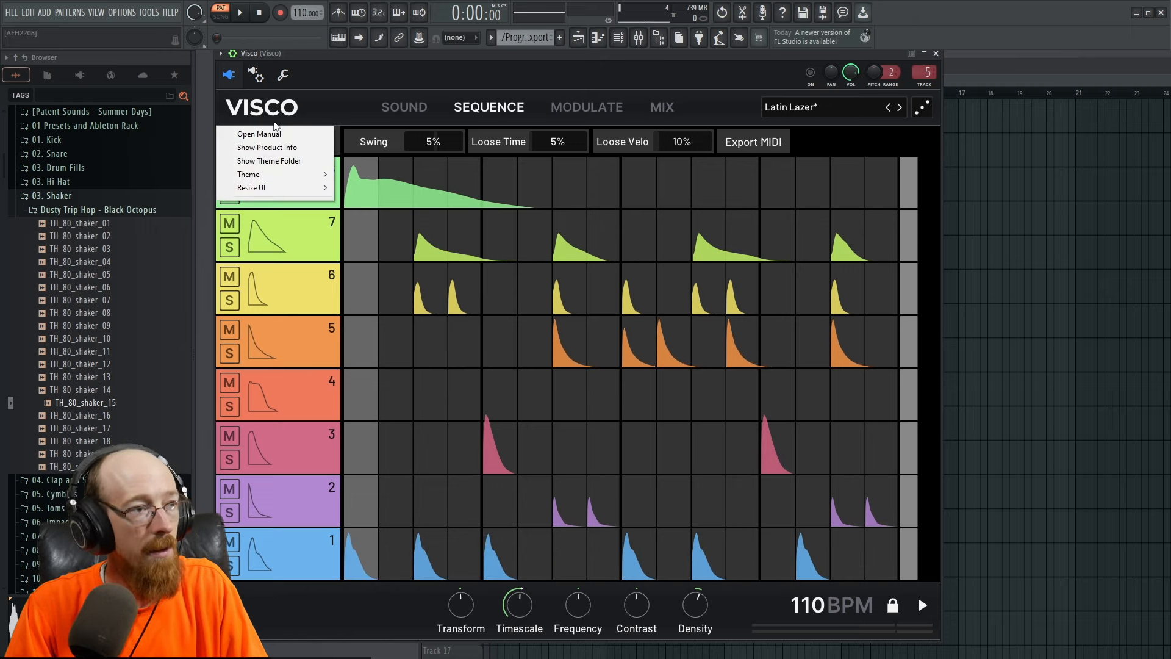
pyautogui.moveTo(302, 184)
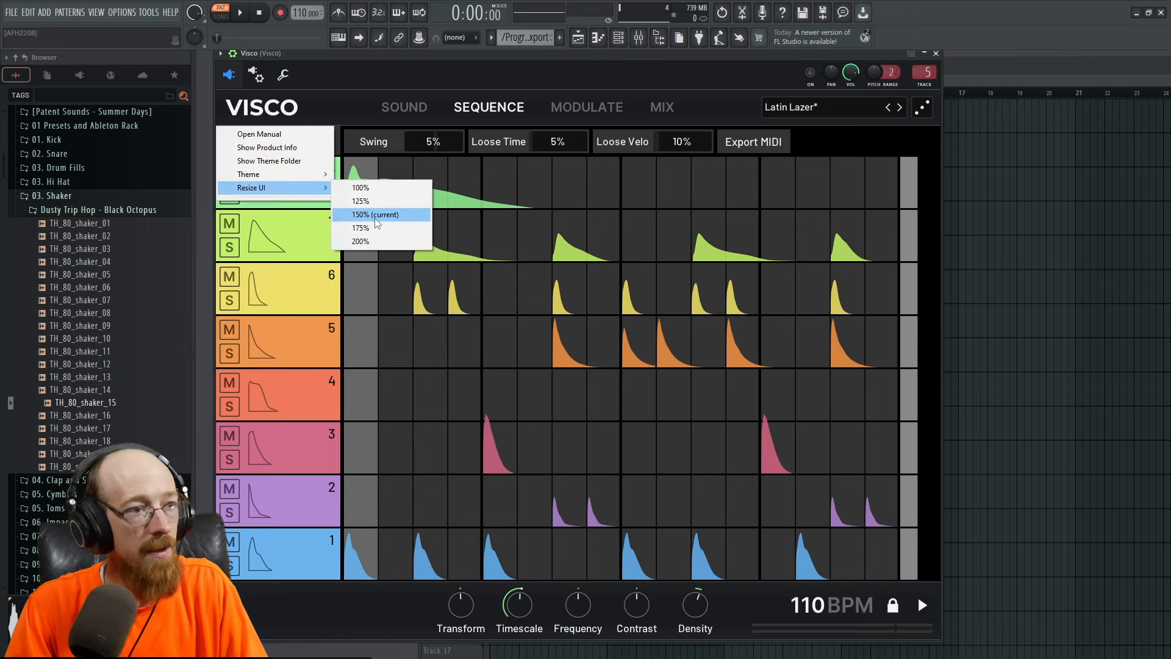
pyautogui.click(365, 597)
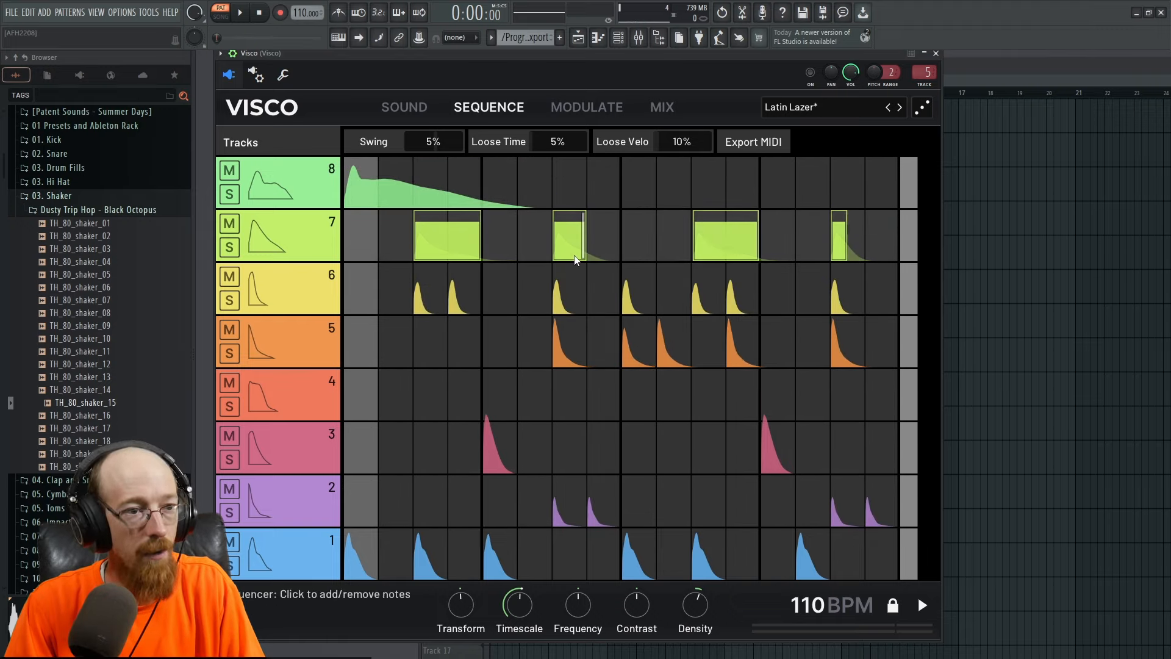
# Move the Visco window aside and clear the existing notes of the Visco channel in the Channel rack
pyautogui.moveTo(597, 56); pyautogui.dragTo(827, 62)
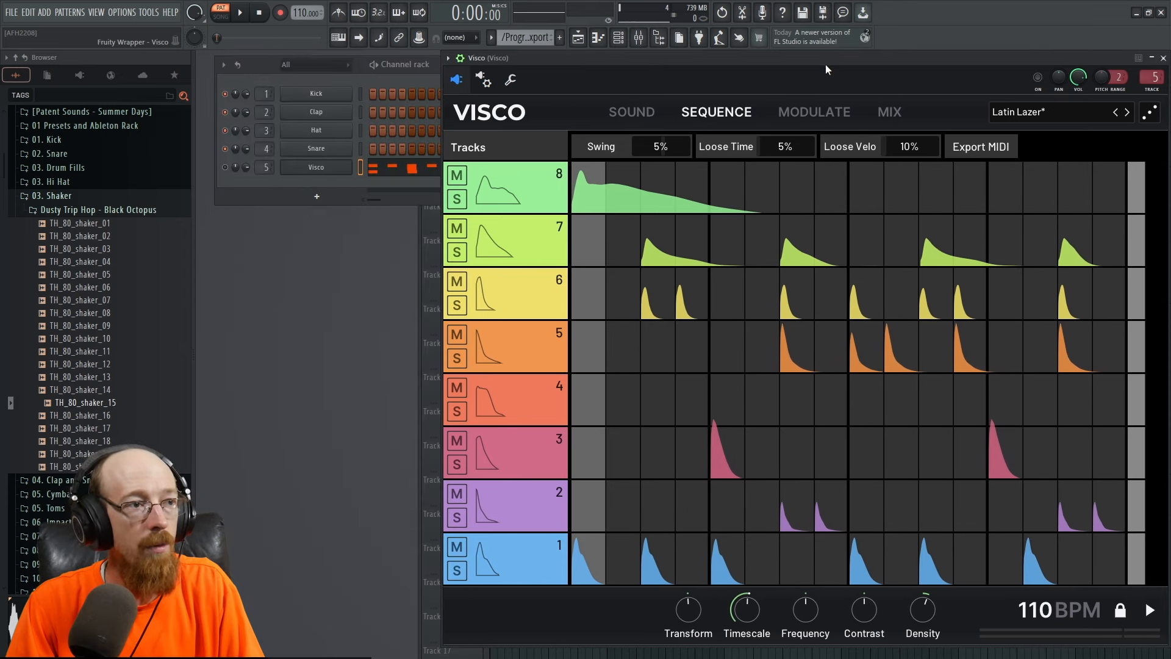
pyautogui.rightClick(299, 169)
pyautogui.click(483, 166)
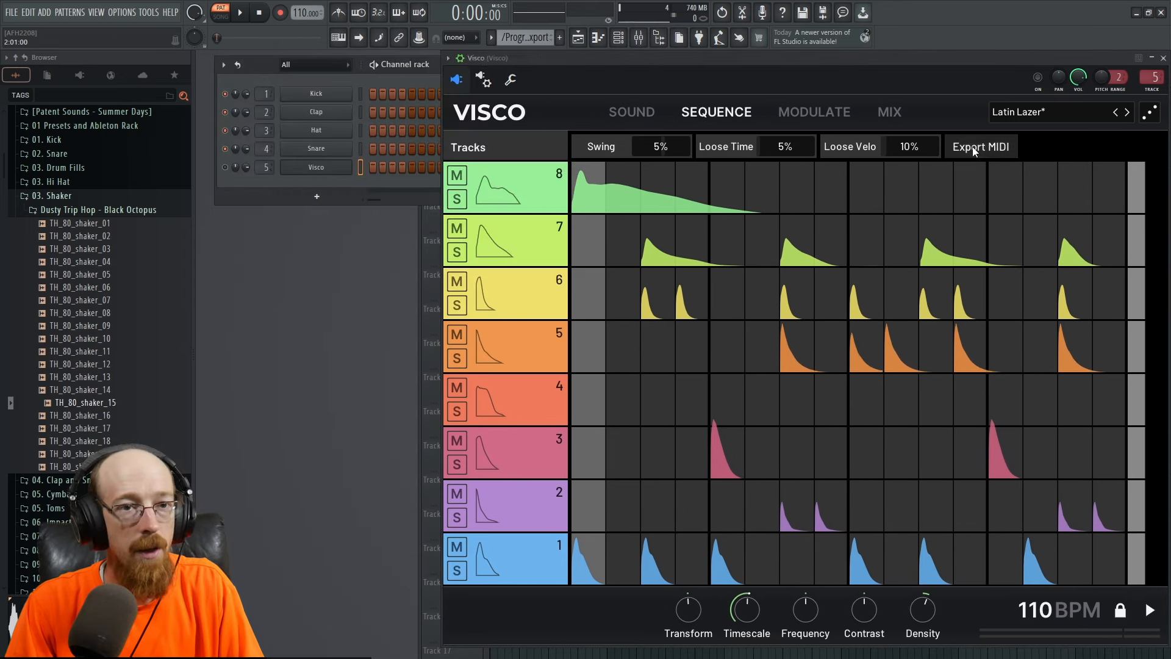
# Export the sequence as MIDI onto the Visco channel, inspect its notes in the Piano roll, and clear them again
pyautogui.moveTo(975, 152); pyautogui.dragTo(469, 197)
pyautogui.moveTo(321, 167); pyautogui.dragTo(320, 167)
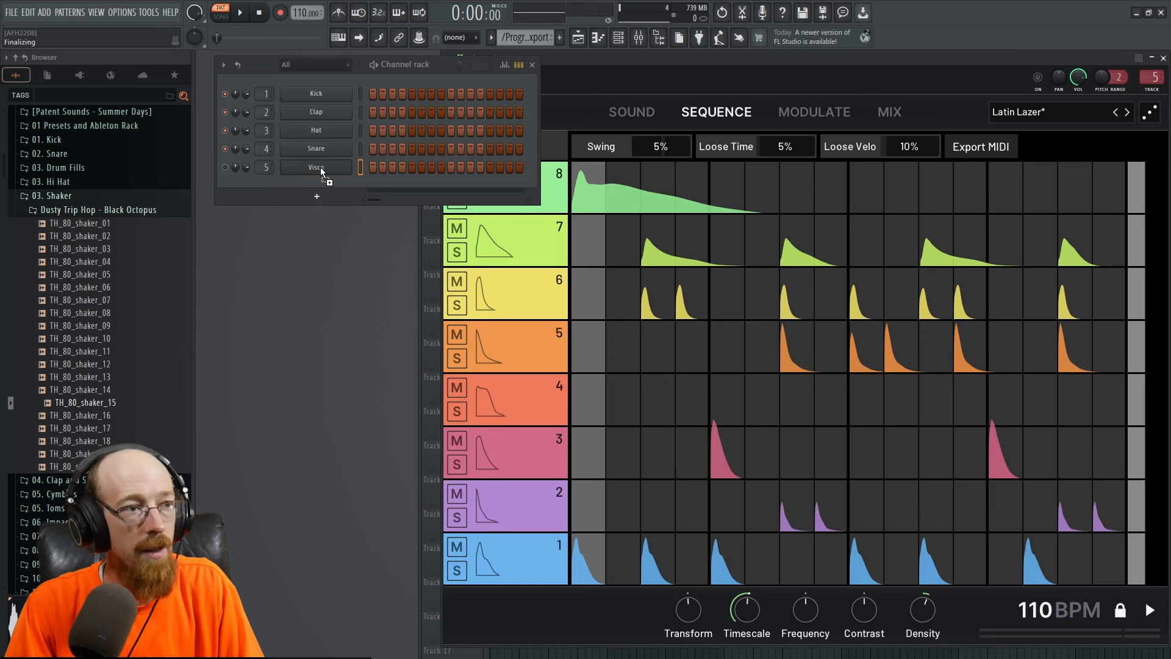
pyautogui.click(439, 175)
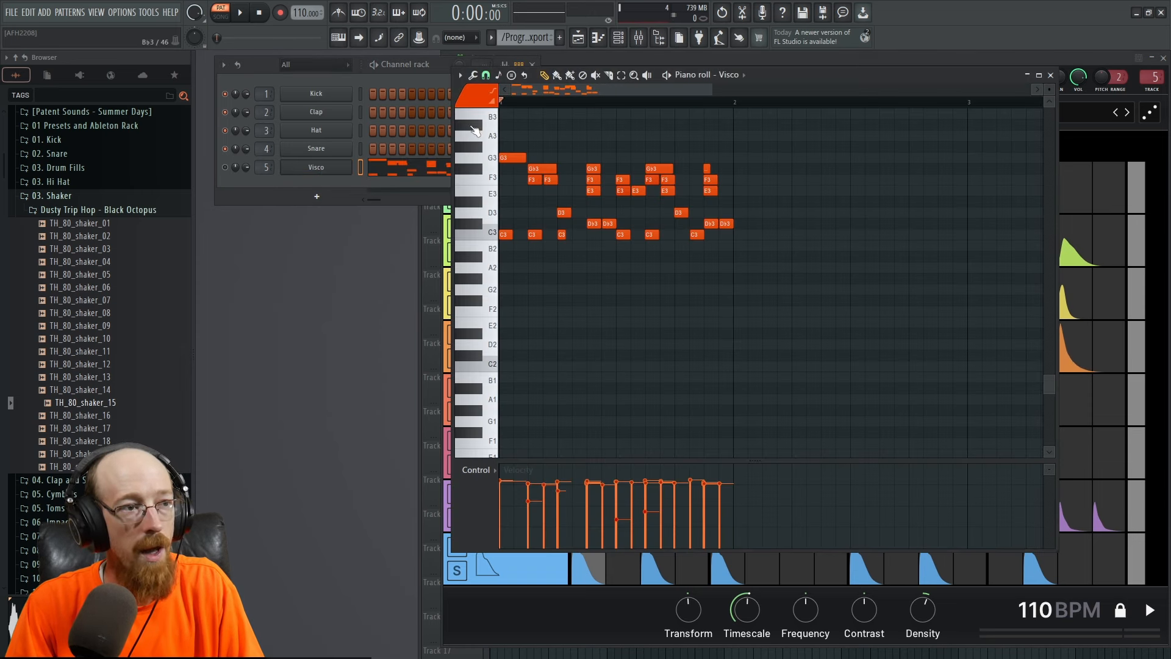
pyautogui.rightClick(317, 166)
pyautogui.click(514, 167)
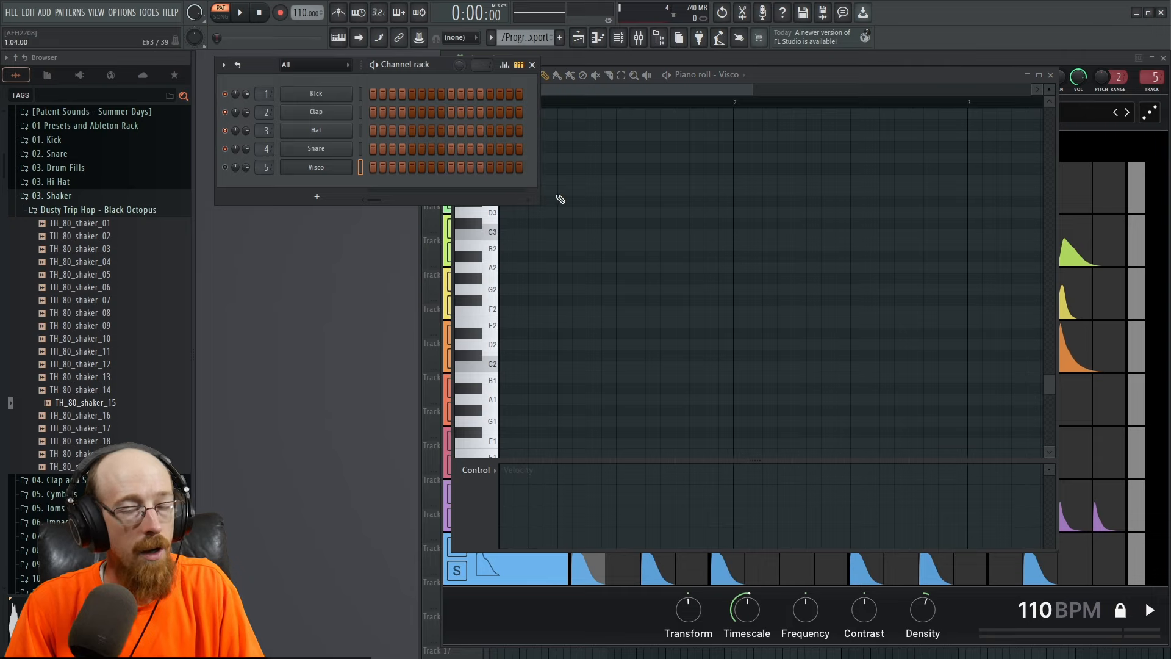
# Bring the Visco window back to the centre and shorten the sequencer rows of tracks 4 and 3 to 8 steps
pyautogui.moveTo(1089, 56); pyautogui.dragTo(898, 65)
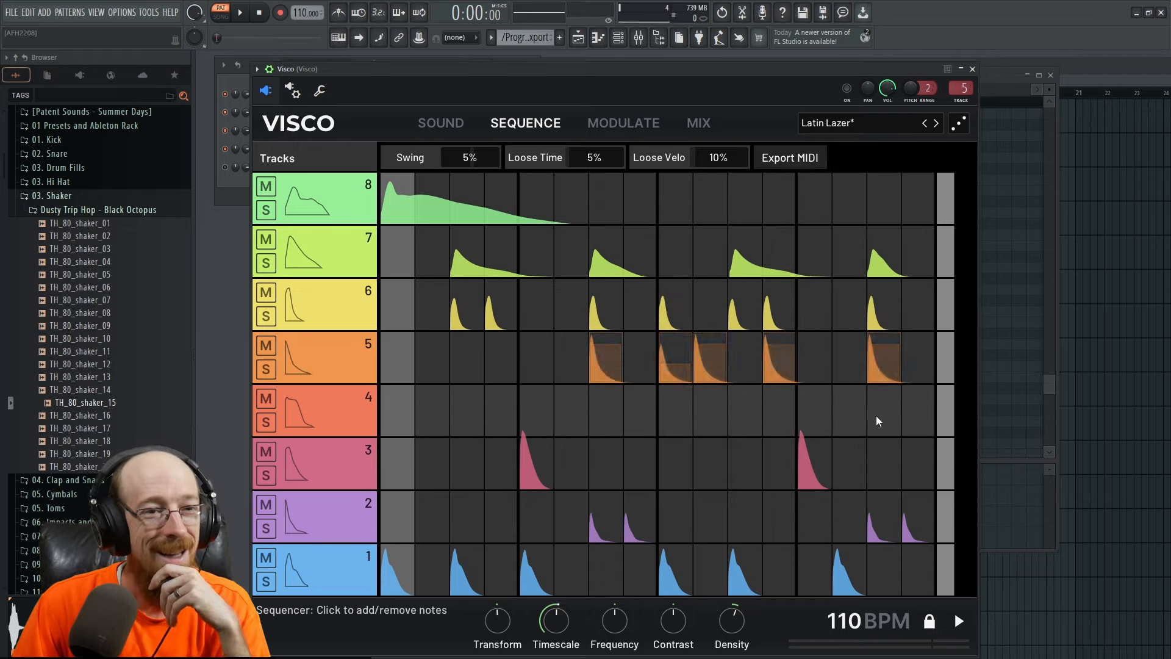
pyautogui.moveTo(947, 417); pyautogui.dragTo(668, 421)
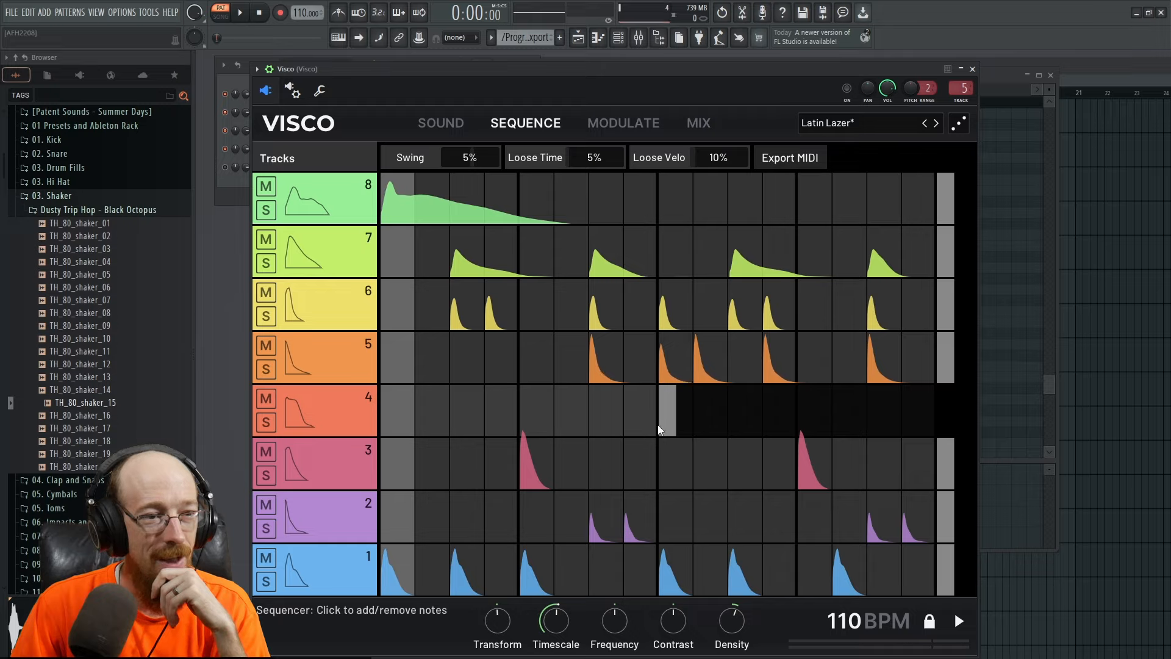
pyautogui.moveTo(946, 464); pyautogui.dragTo(658, 476)
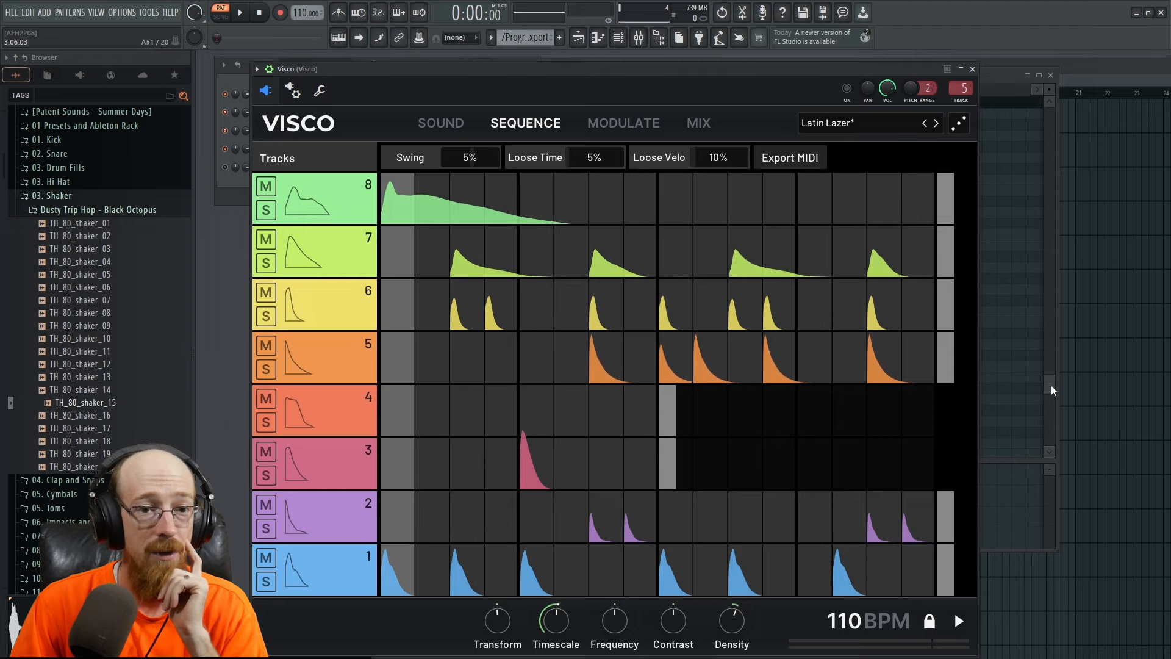
# Play the sequence with the shortened rows, view the track 3 snare blob in the Sound view during playback, and stop
pyautogui.press('F7')
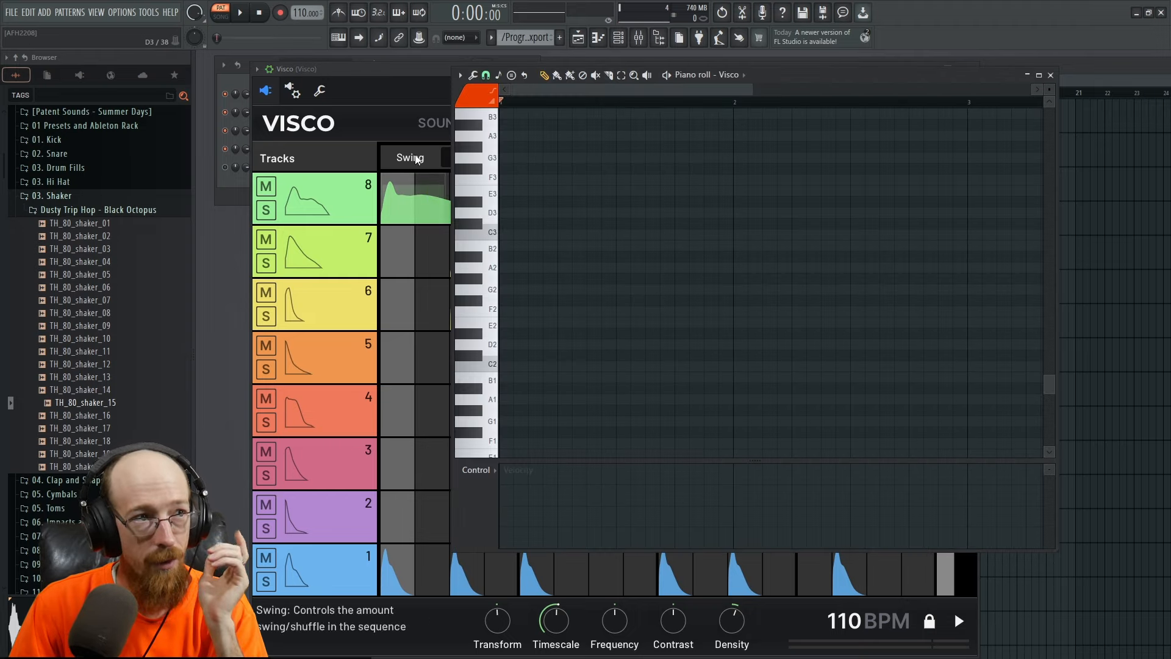
pyautogui.click(416, 83)
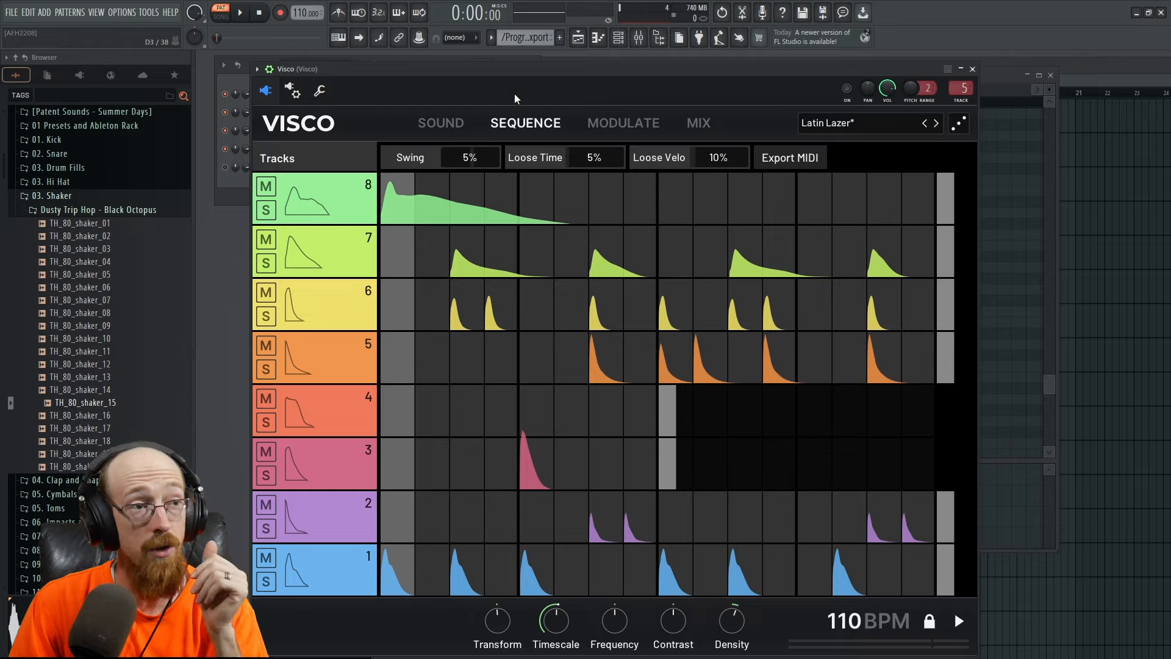
pyautogui.press('space')
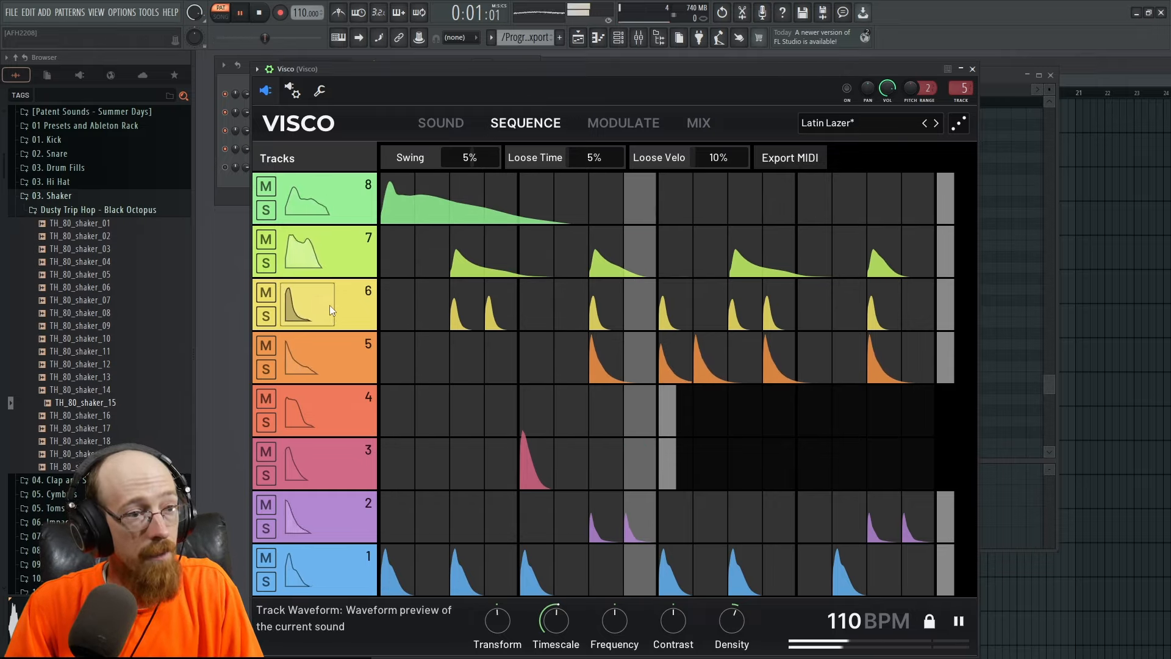
pyautogui.click(432, 122)
pyautogui.click(351, 463)
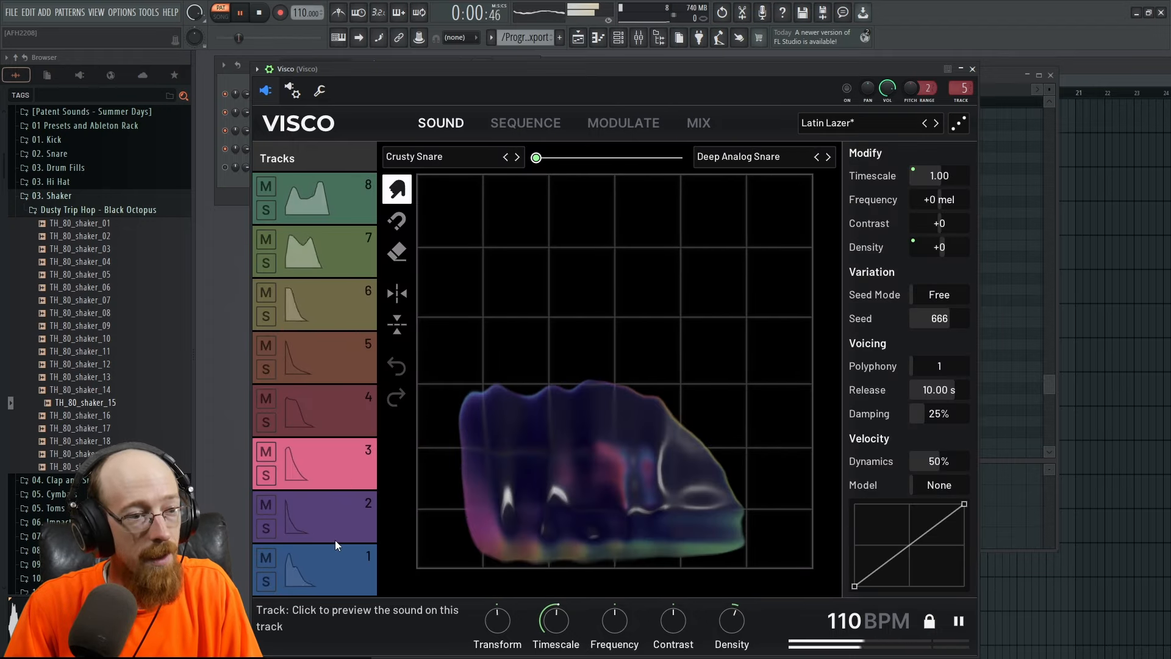
pyautogui.press('space')
# Open the modulation matrix and examine the Global target options for the first modulation slot
pyautogui.click(623, 123)
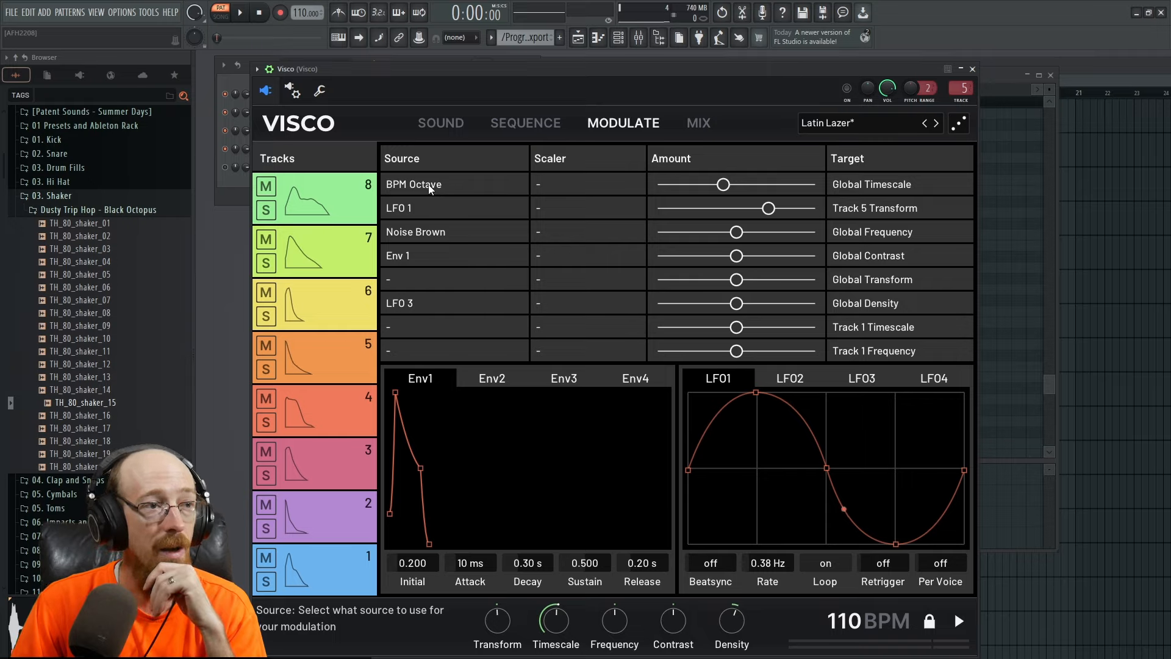
pyautogui.click(911, 188)
pyautogui.moveTo(874, 204)
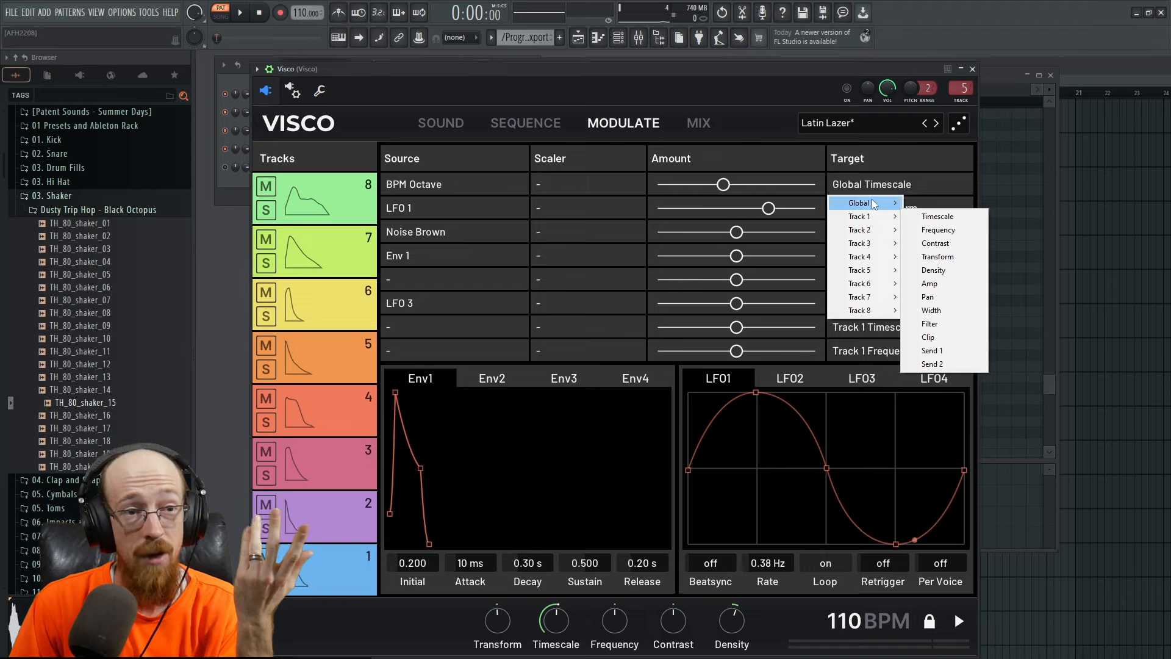
pyautogui.click(528, 100)
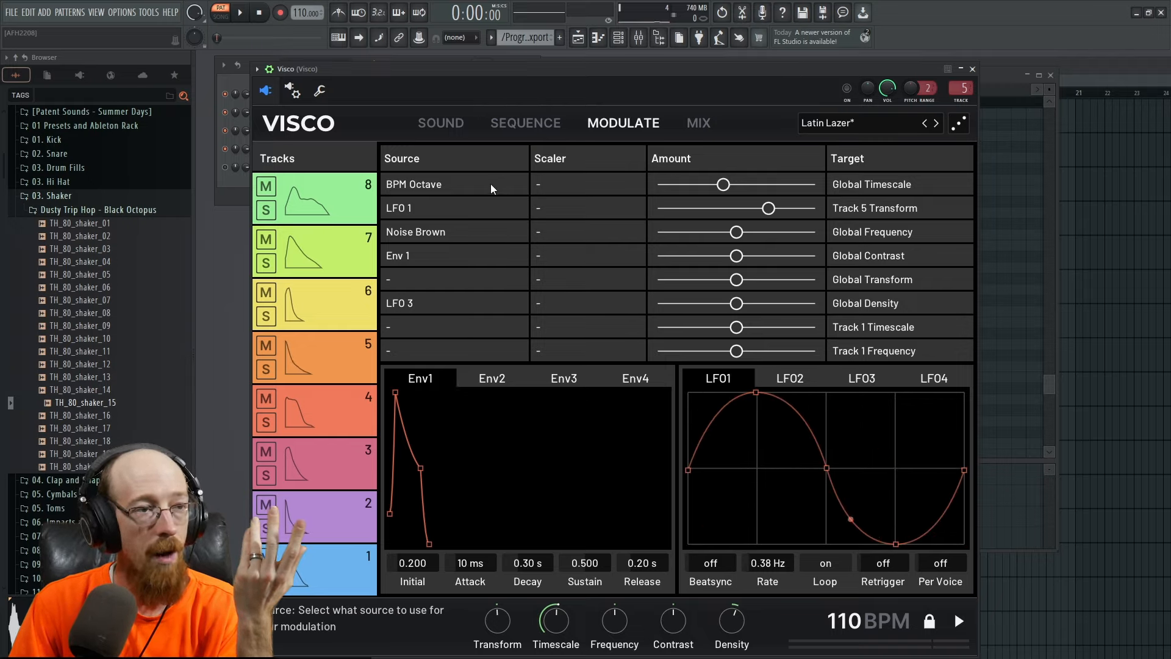
# Examine the Scaler options of the first modulation slot and compare the modulation matrix with the track 3 parameters in the Sound view
pyautogui.click(573, 183)
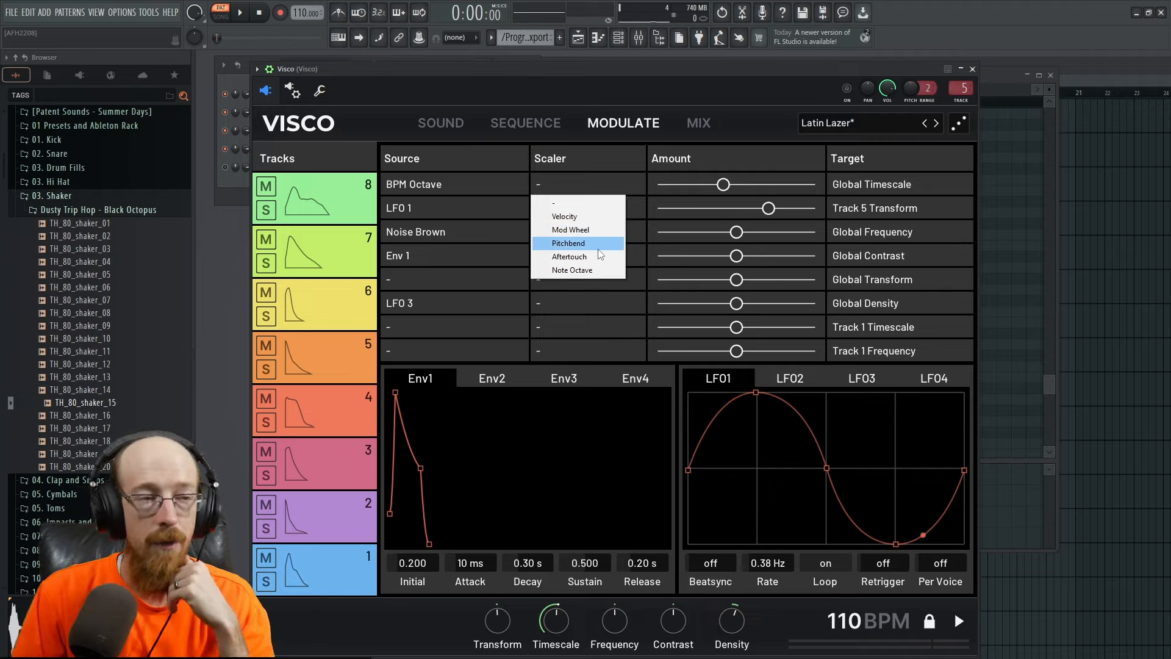
pyautogui.click(572, 144)
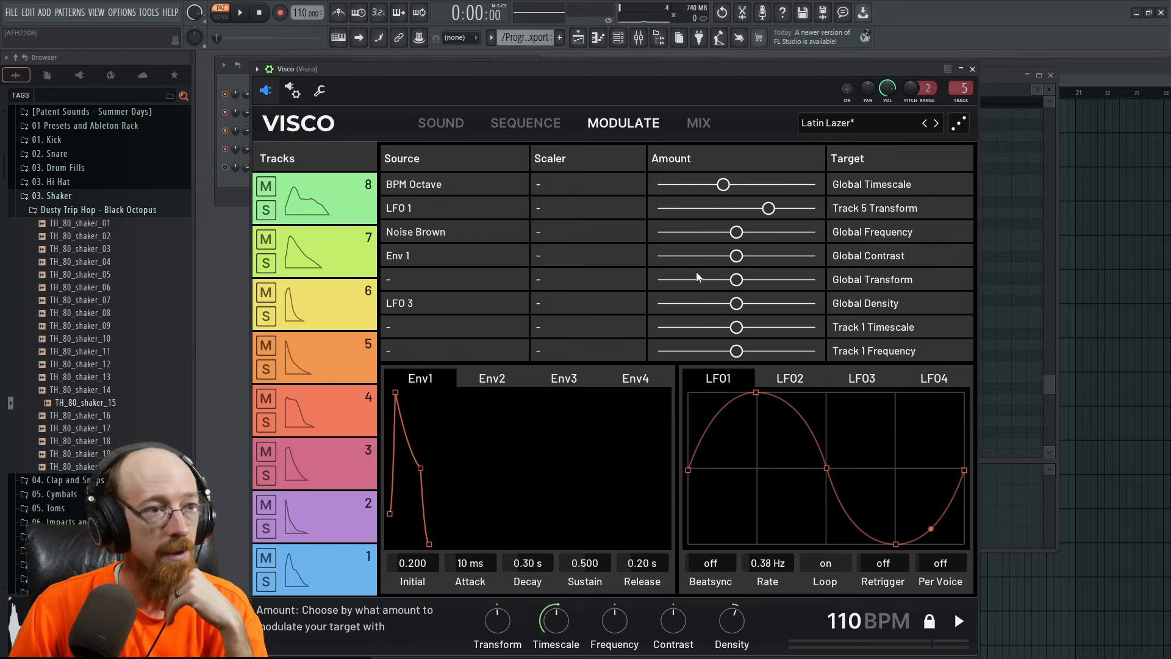
pyautogui.click(460, 129)
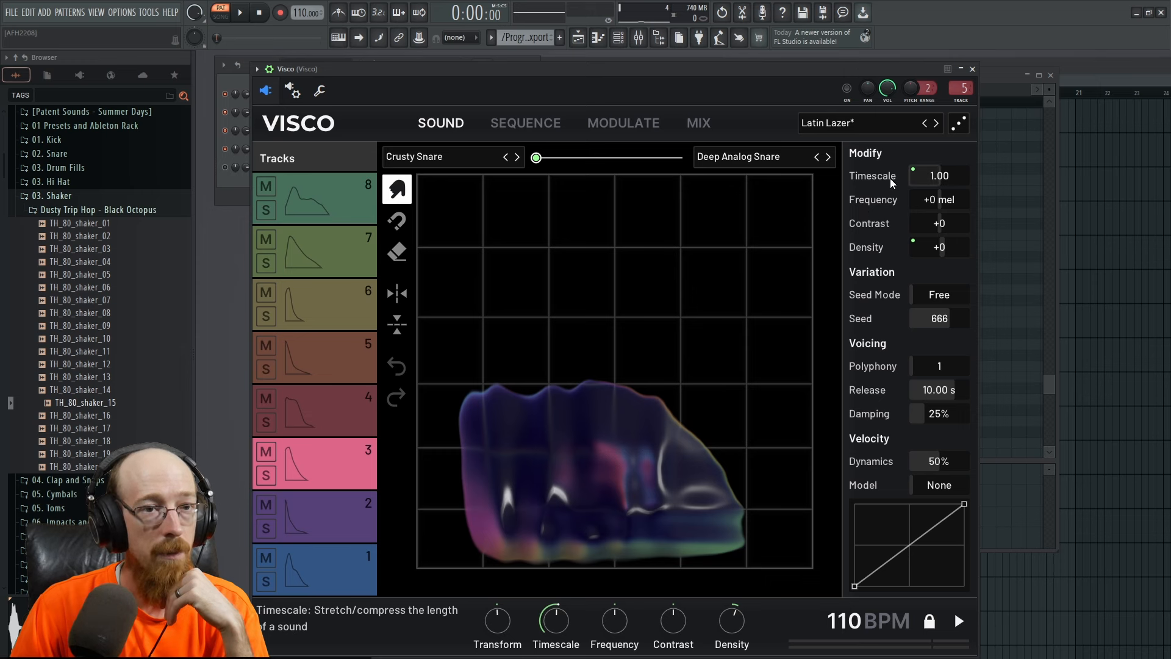
pyautogui.click(634, 130)
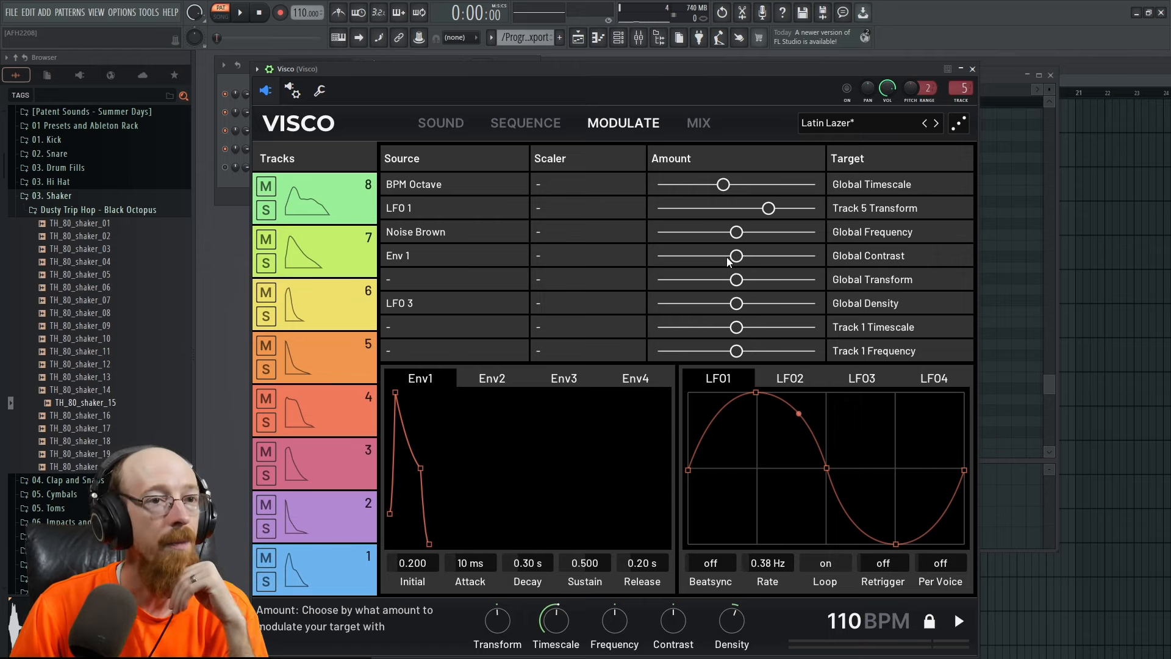
pyautogui.click(440, 124)
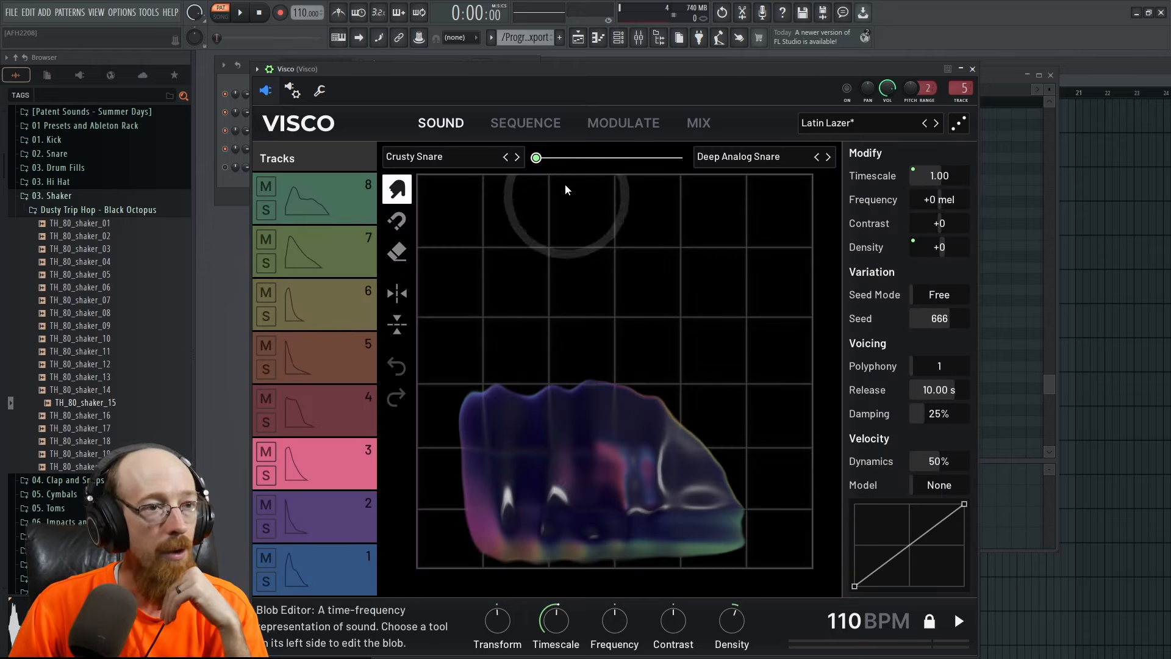
pyautogui.click(623, 124)
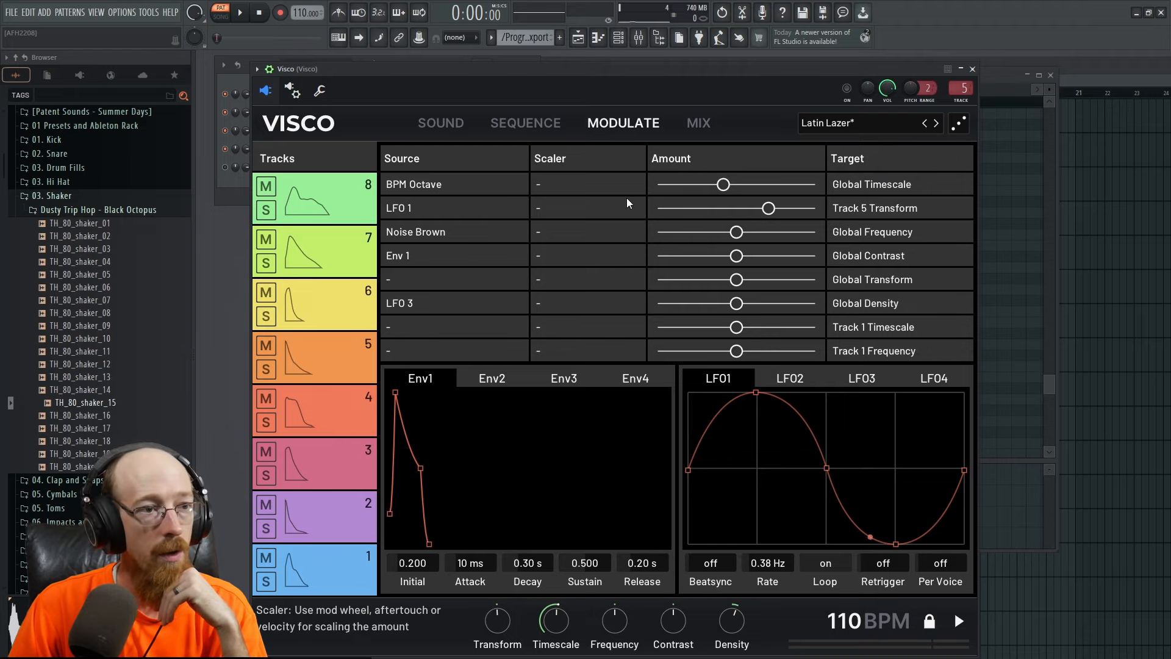
# In the Mix view, solo track 1 during playback, lower its Filter slightly and raise its Clip to about 26.3, then stop
pyautogui.click(700, 133)
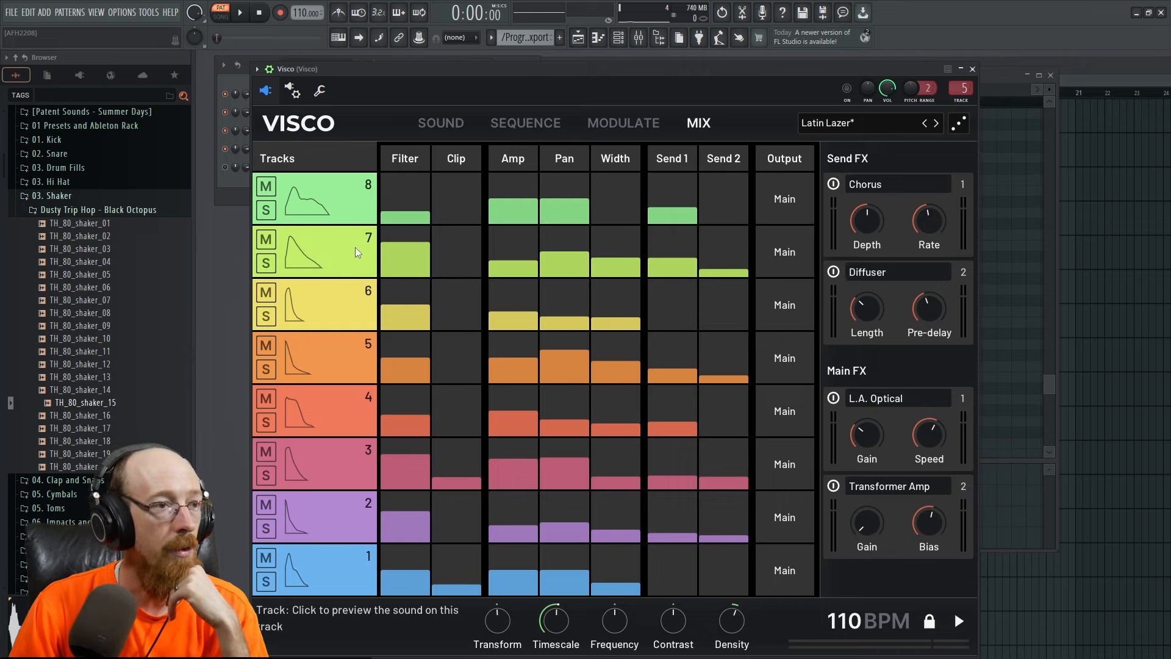
pyautogui.moveTo(406, 204)
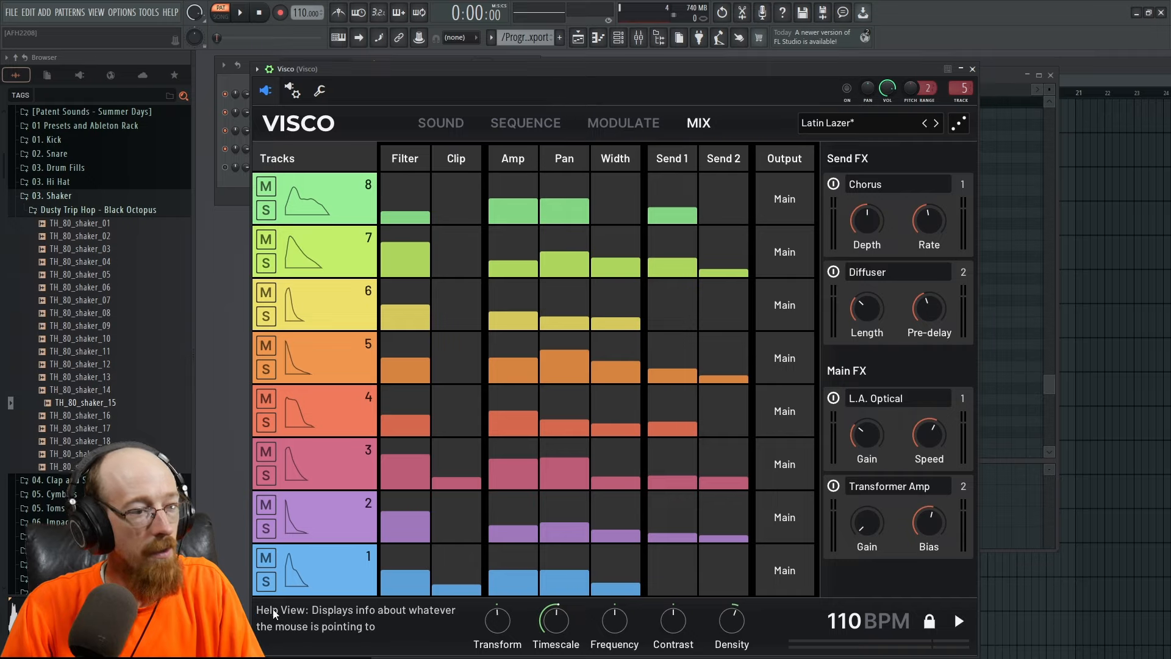
pyautogui.click(266, 582)
pyautogui.press('space')
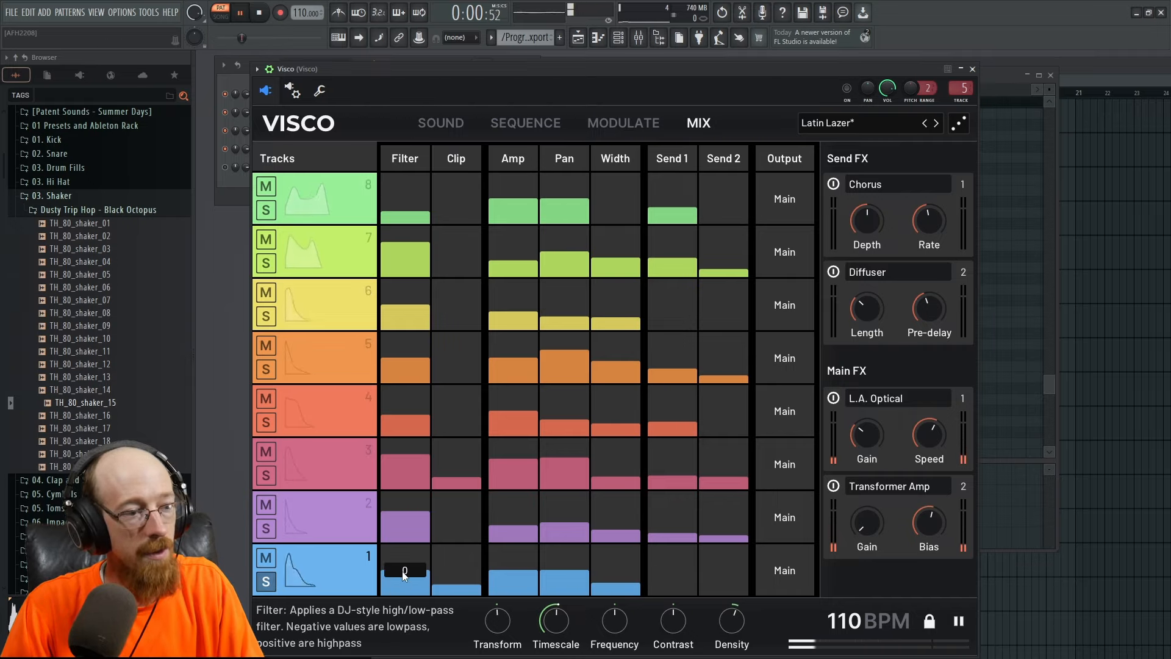
pyautogui.moveTo(405, 580); pyautogui.dragTo(457, 585)
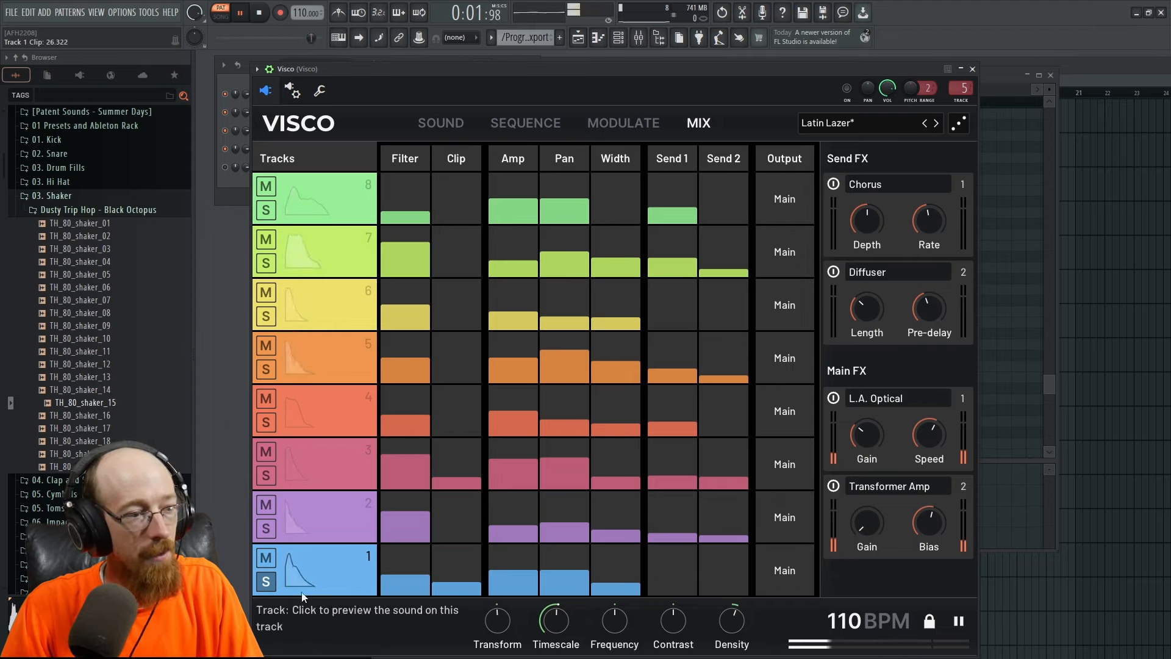
pyautogui.press('space')
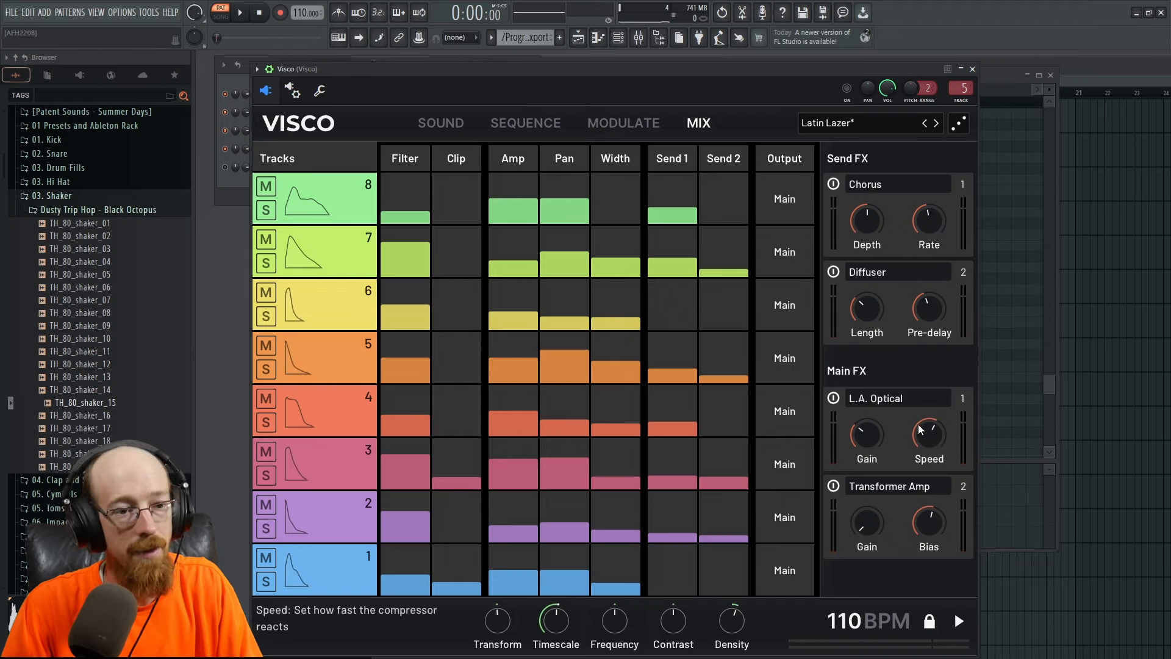
# Try Room Reverb as the first send effect and switch the effect back to Chorus
pyautogui.click(892, 182)
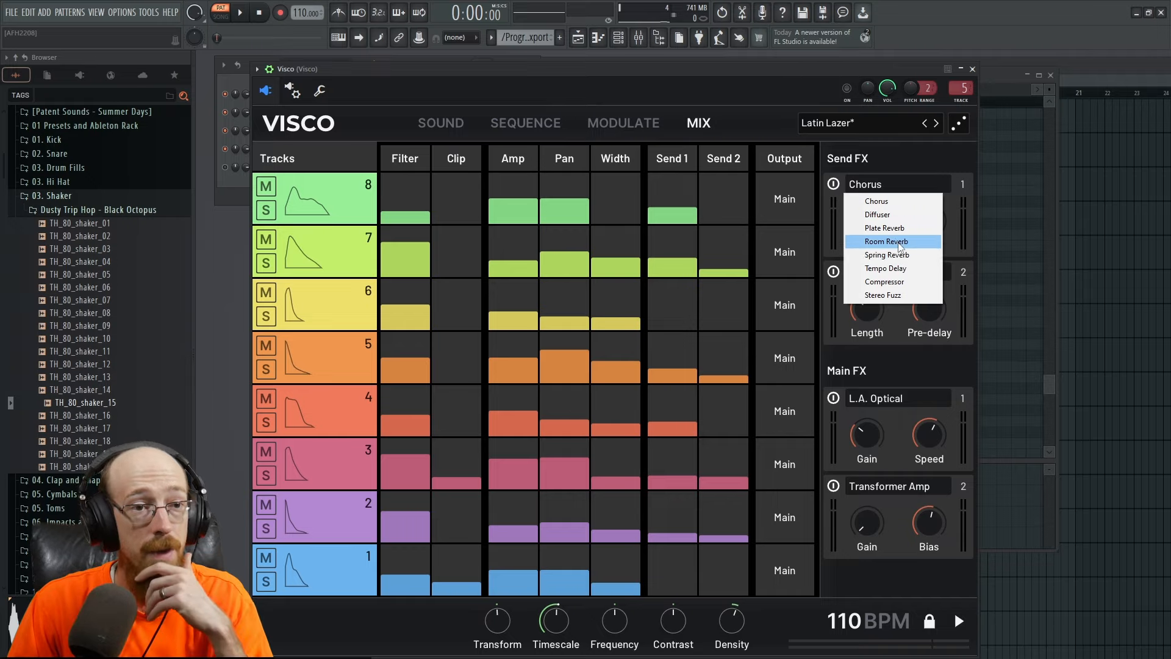
pyautogui.click(897, 242)
pyautogui.click(897, 183)
pyautogui.click(886, 213)
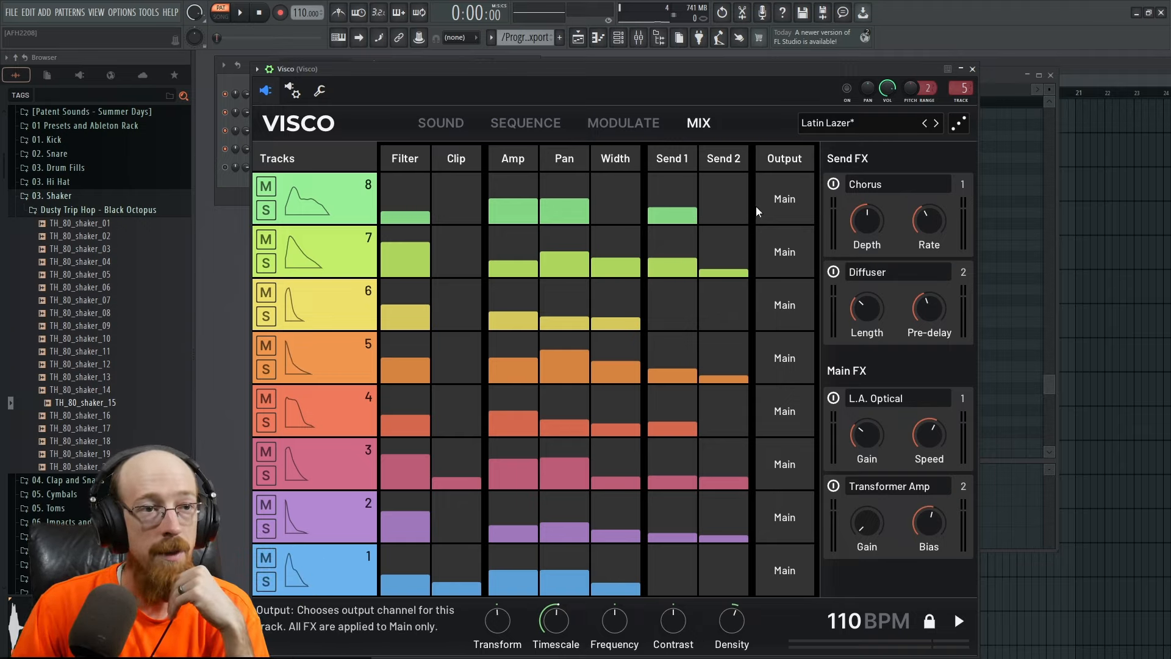
# Route the outputs of tracks 8, 7 and 6 to Bus 1, Bus 2 and Bus 3 respectively
pyautogui.click(794, 204)
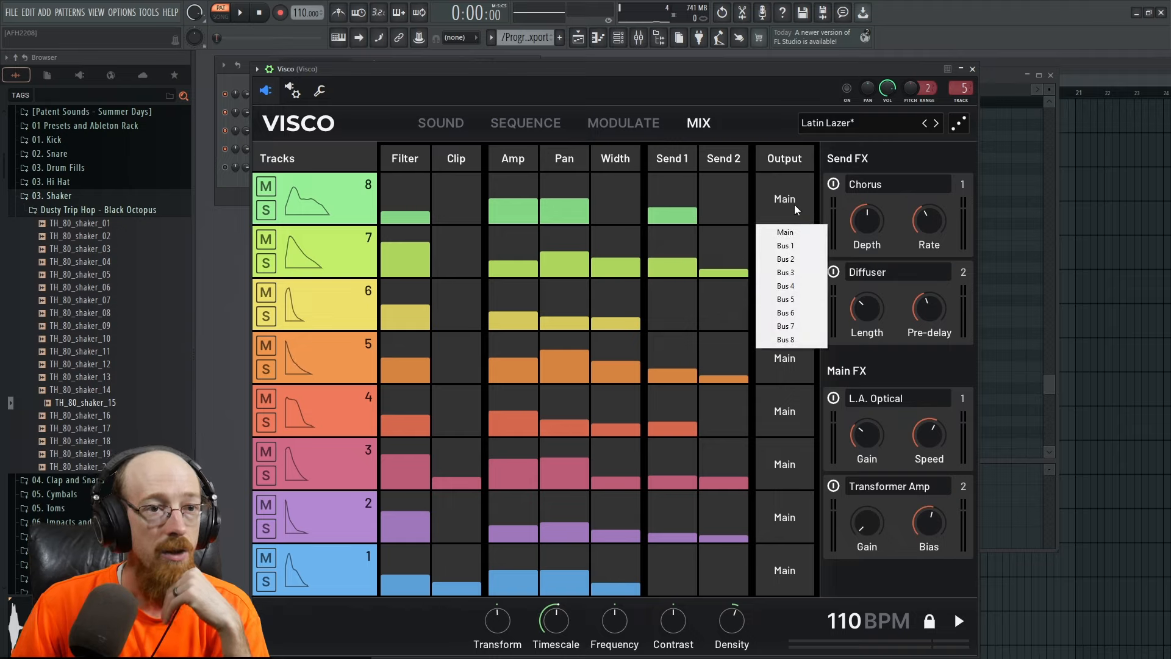
pyautogui.click(790, 245)
pyautogui.click(790, 244)
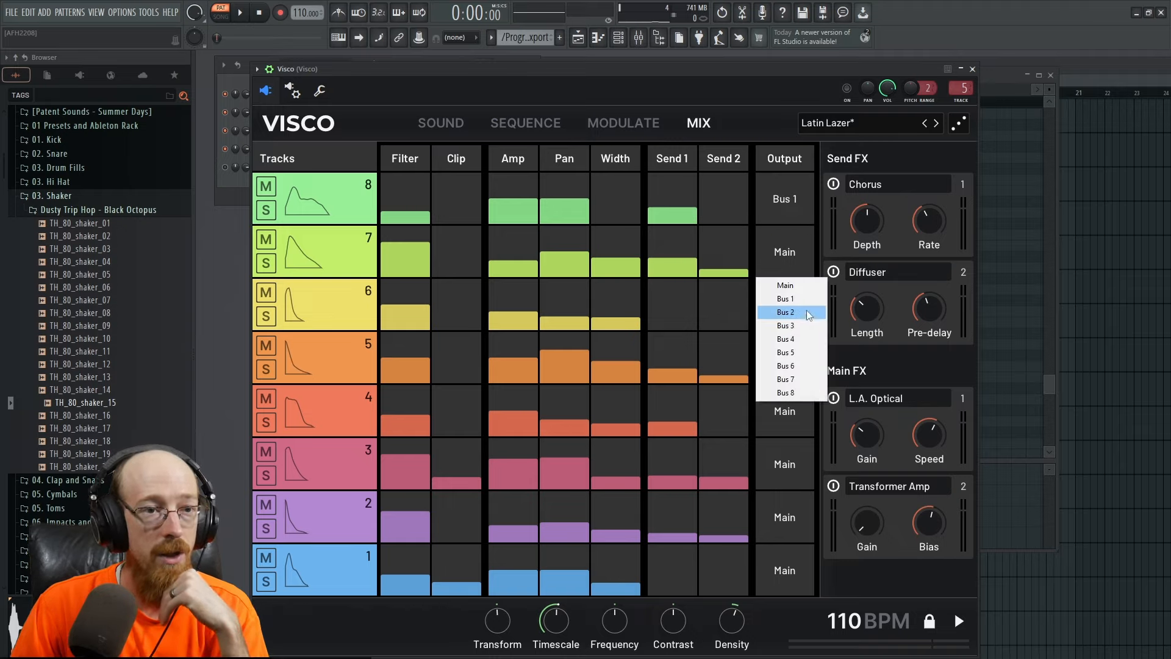
pyautogui.click(793, 311)
pyautogui.click(795, 309)
pyautogui.click(803, 379)
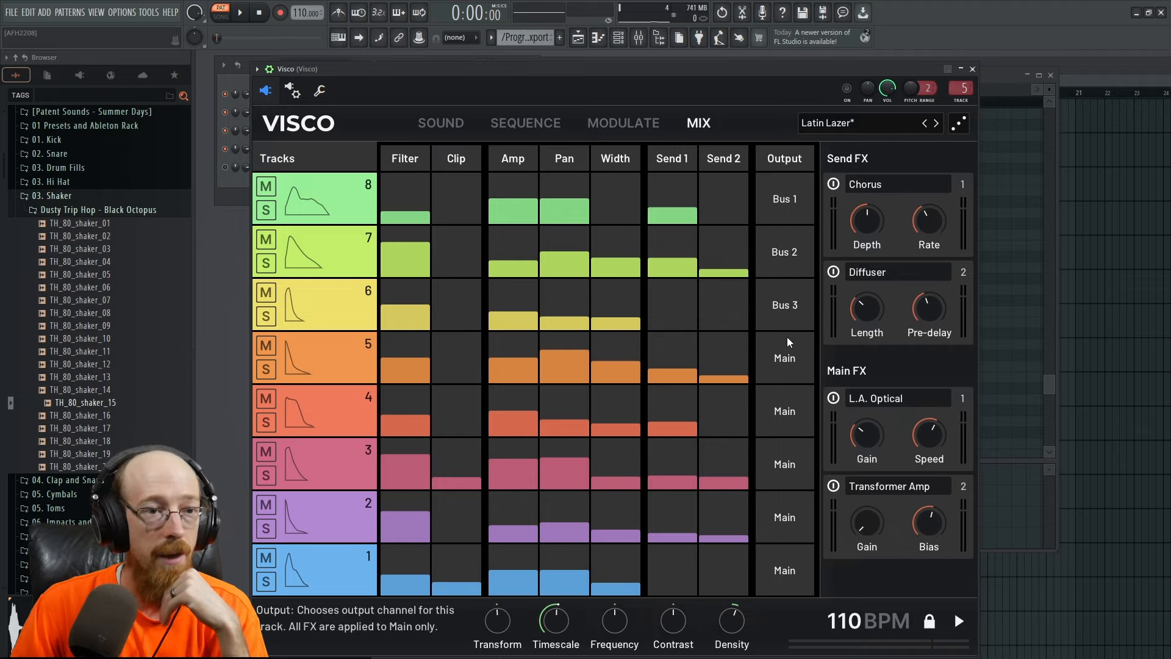
pyautogui.click(787, 339)
pyautogui.click(772, 569)
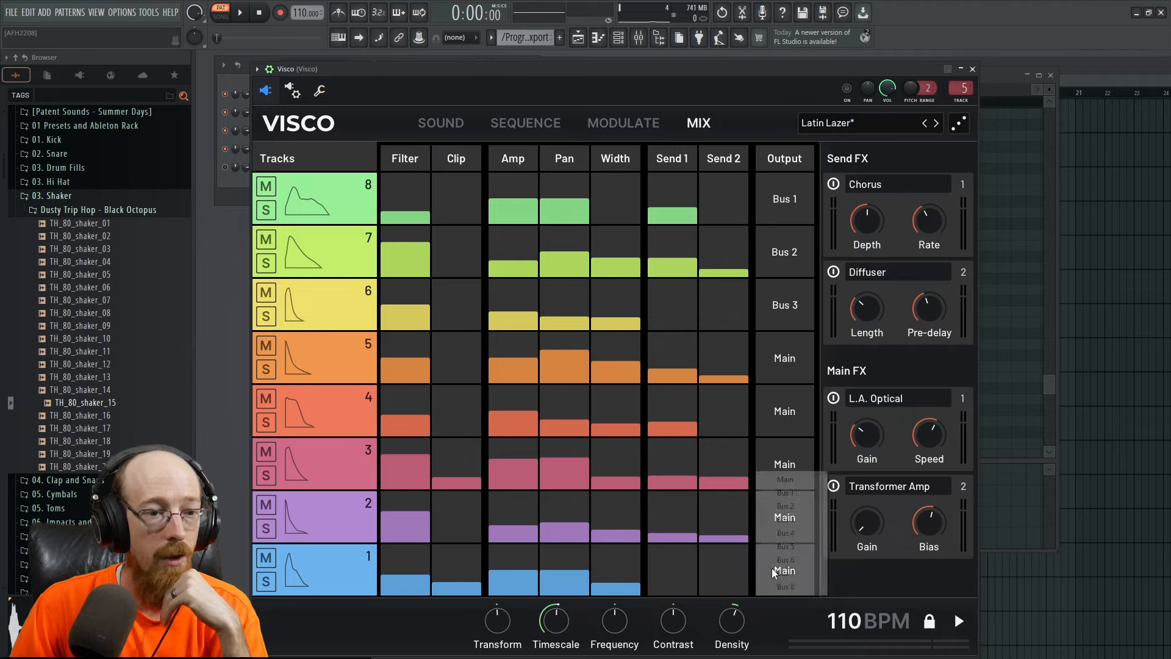
# Route the outputs of tracks 1, 2, 3 and 4 to Bus 1, Bus 2, Bus 3 and Bus 4 respectively
pyautogui.click(771, 569)
pyautogui.click(794, 493)
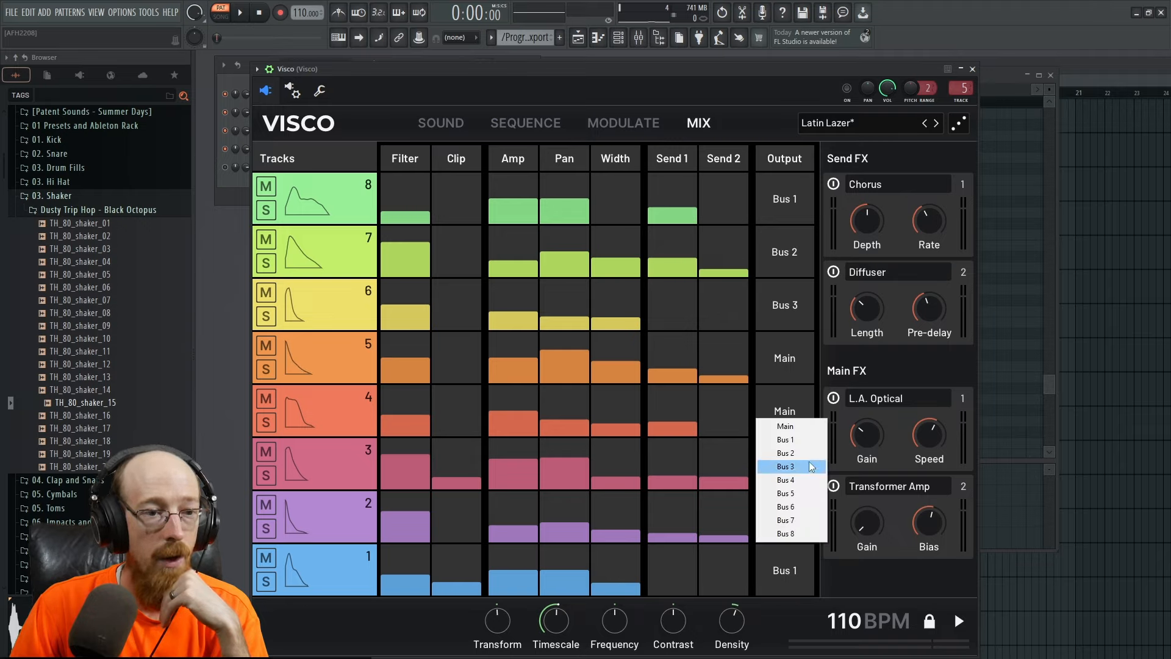
pyautogui.click(801, 452)
pyautogui.click(787, 474)
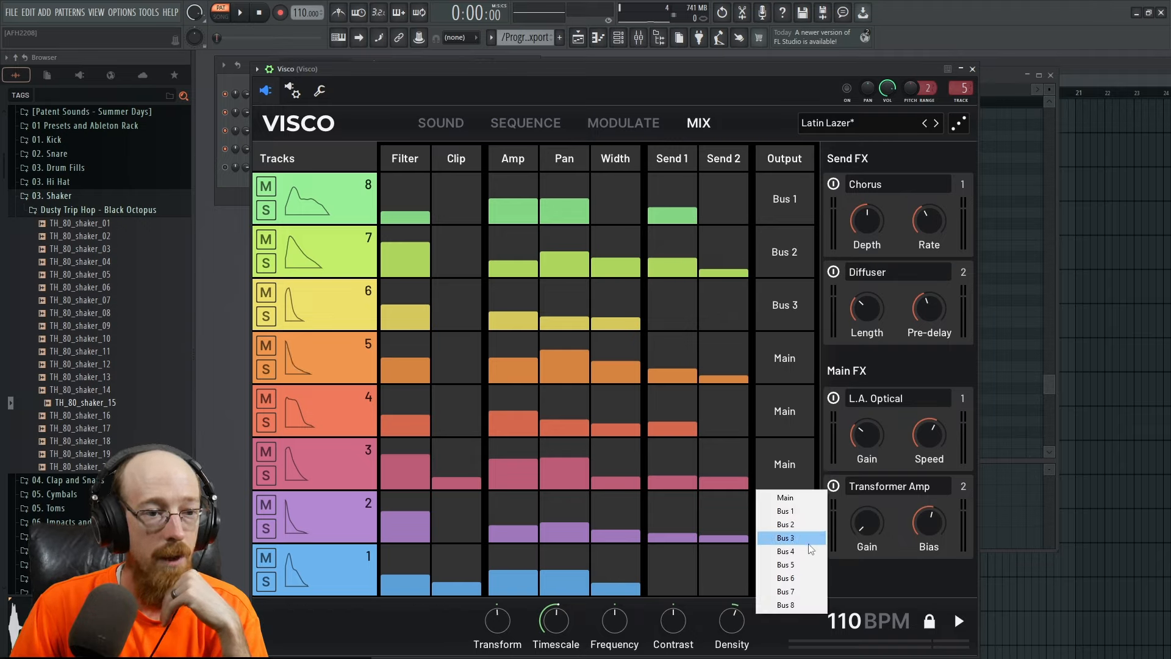
pyautogui.click(792, 537)
pyautogui.click(786, 411)
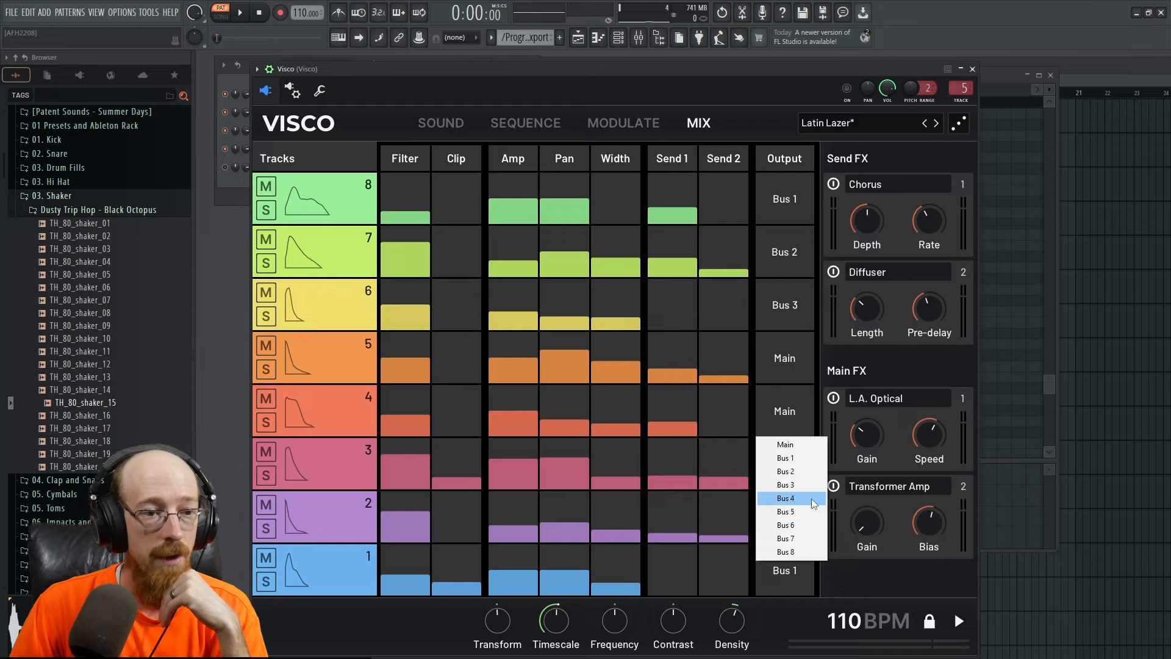
pyautogui.click(790, 500)
# Route the outputs of tracks 5, 6, 7 and 8 to Bus 5, Bus 6, Bus 7 and Bus 8 respectively
pyautogui.click(792, 366)
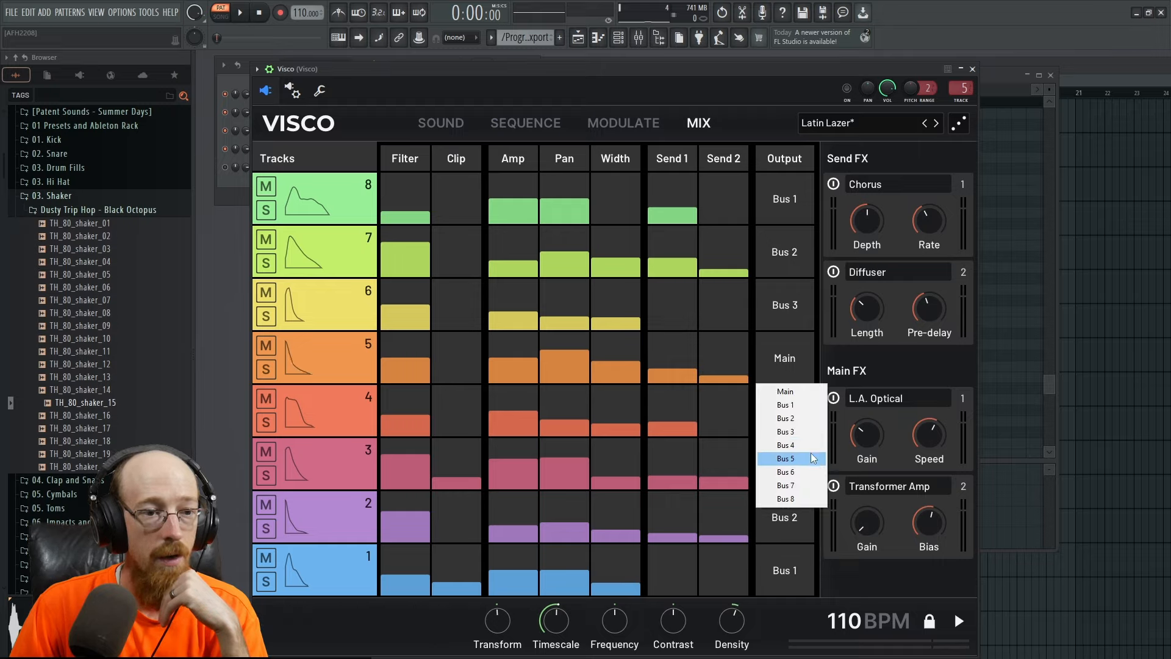
pyautogui.click(811, 454)
pyautogui.click(797, 323)
pyautogui.click(786, 419)
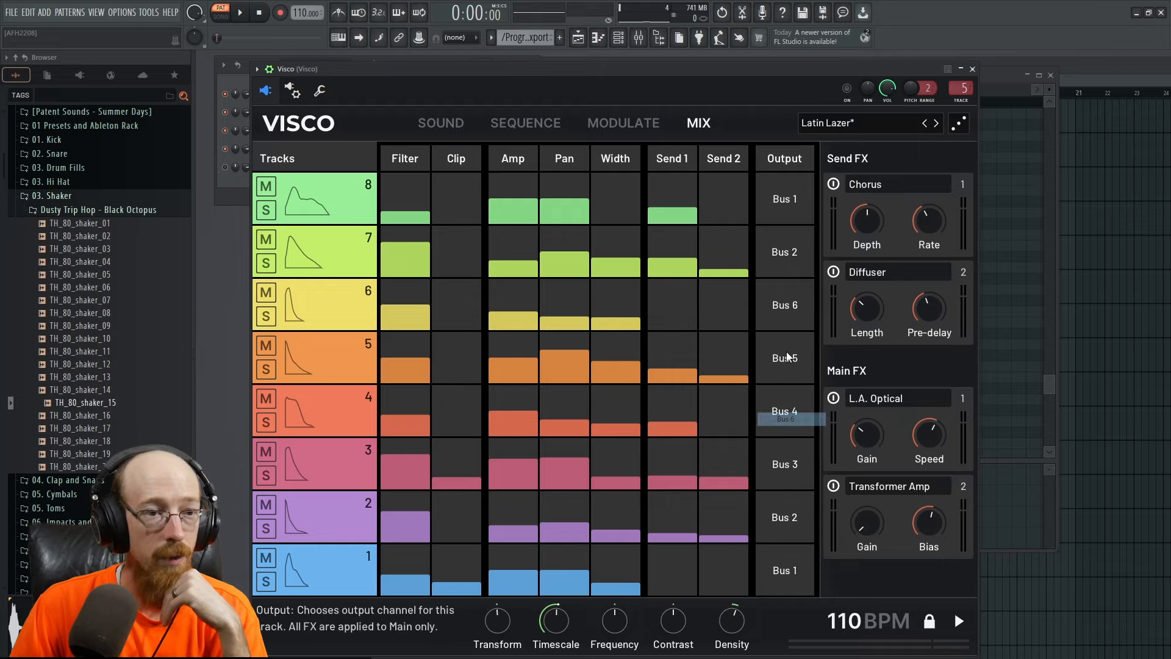
pyautogui.click(784, 256)
pyautogui.click(817, 380)
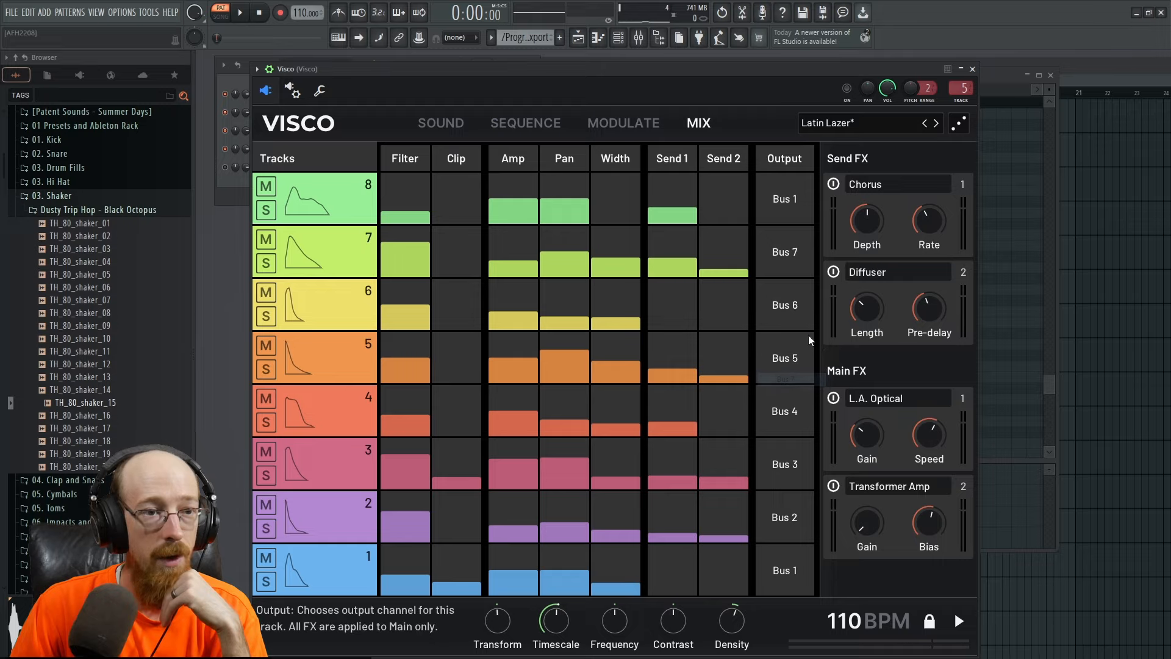
pyautogui.click(799, 206)
pyautogui.click(807, 339)
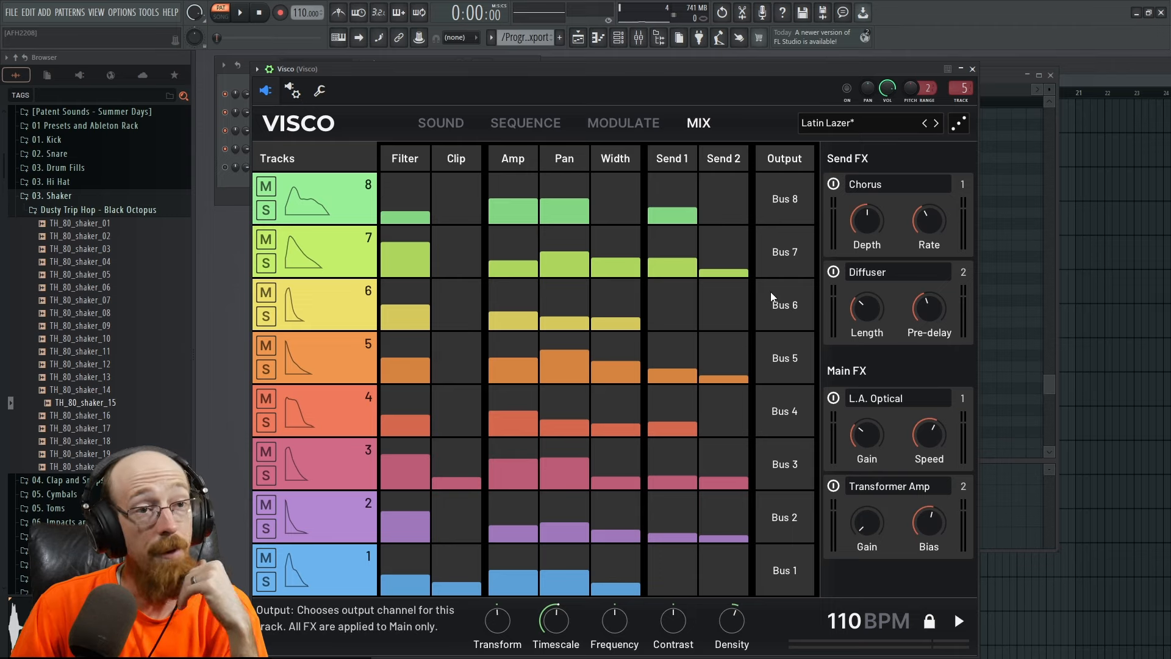
# Examine the plugin's bus output connections and the levels of the separate mixer tracks while the sequence plays
pyautogui.click(294, 91)
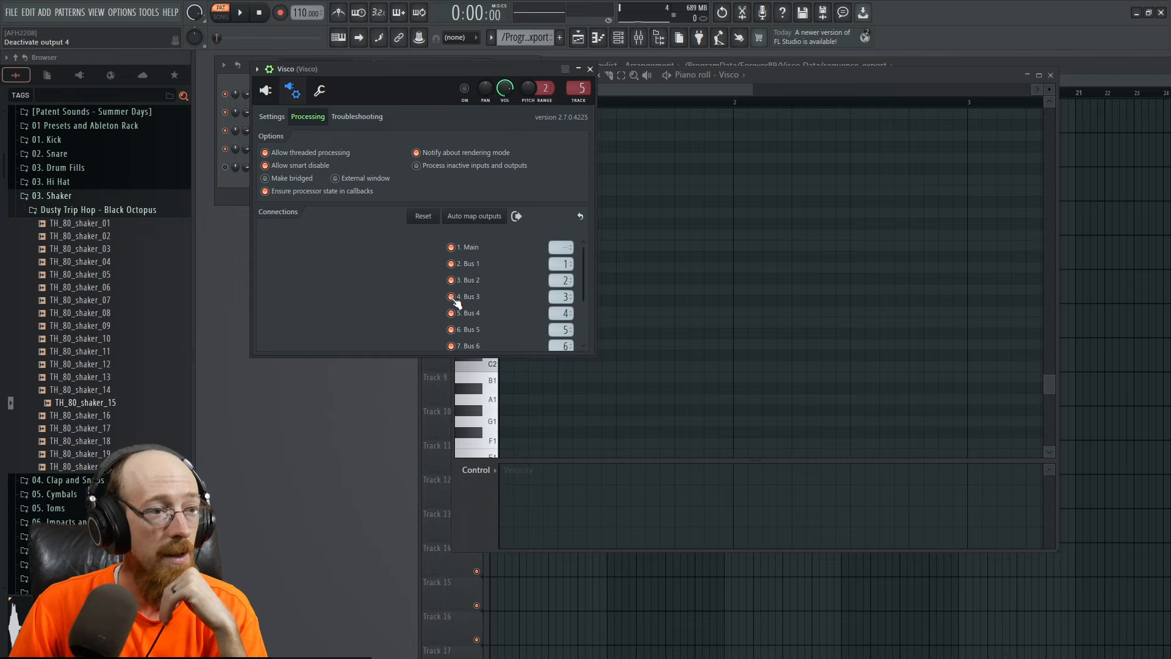
pyautogui.click(267, 91)
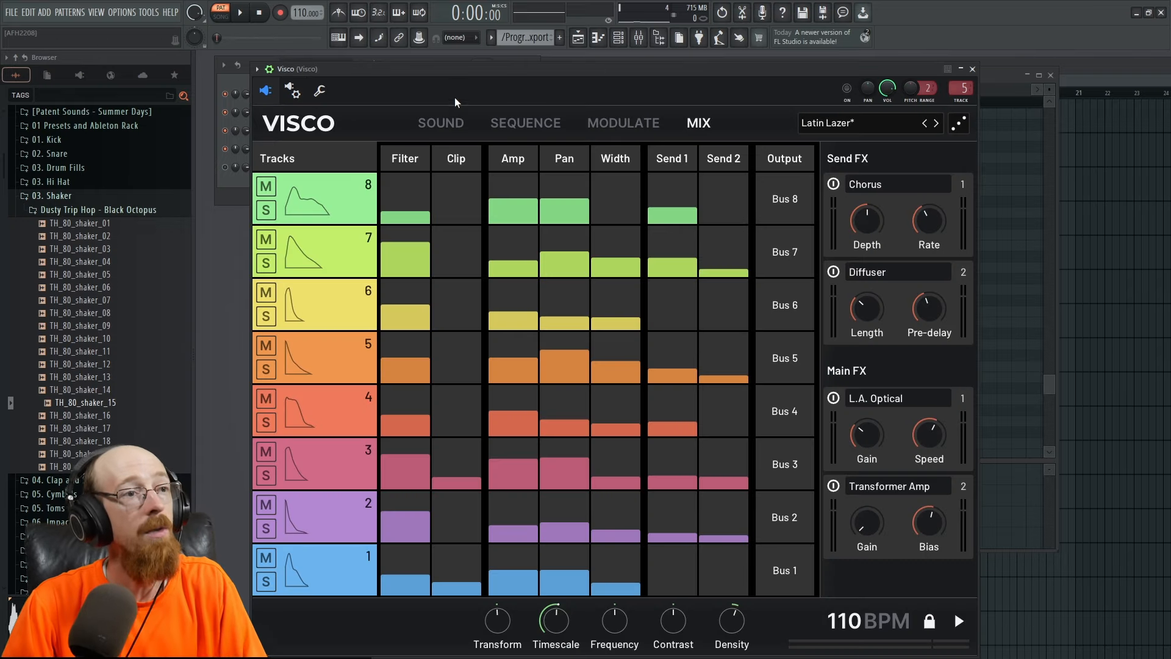
pyautogui.press('space')
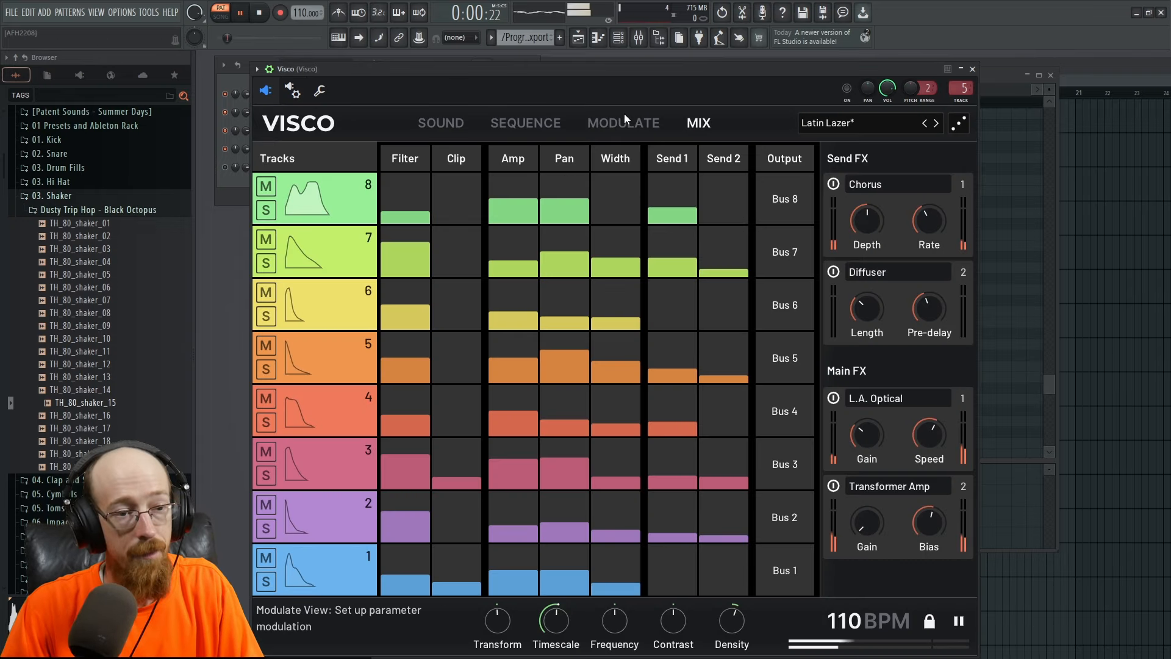
pyautogui.click(659, 38)
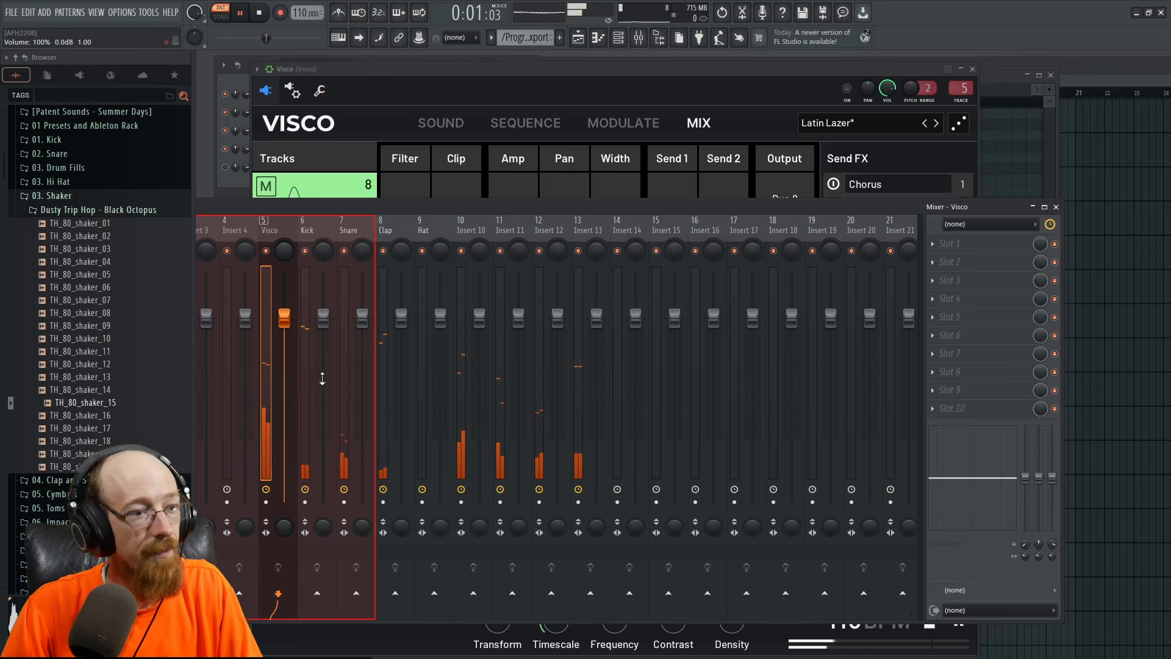
pyautogui.press('space')
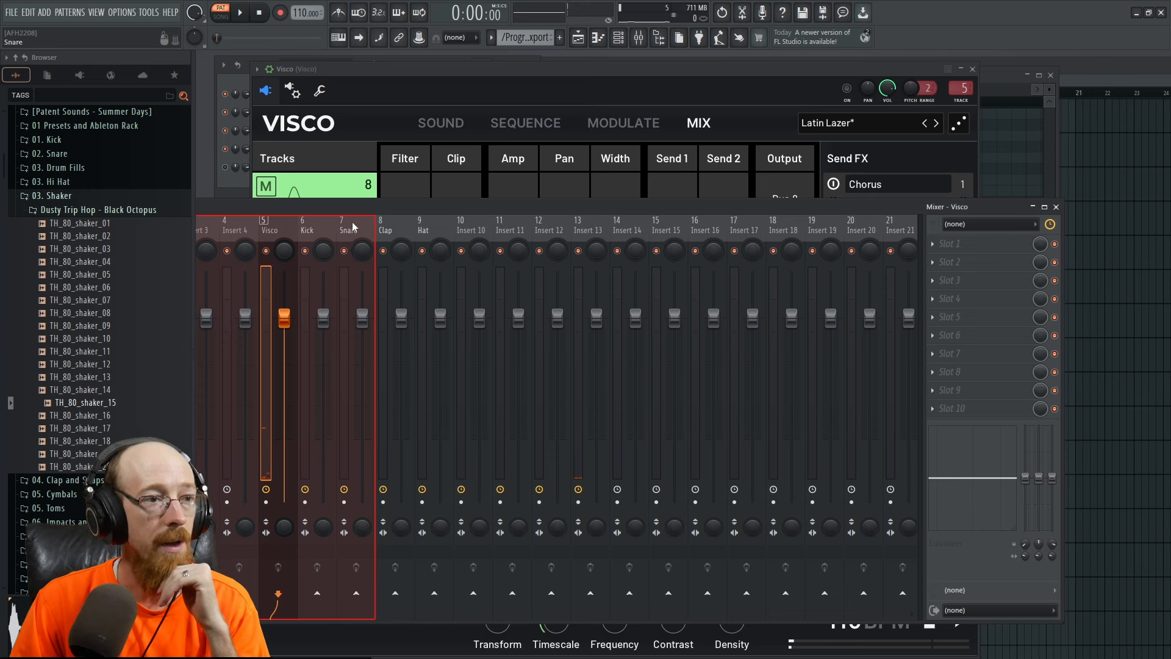
pyautogui.click(293, 92)
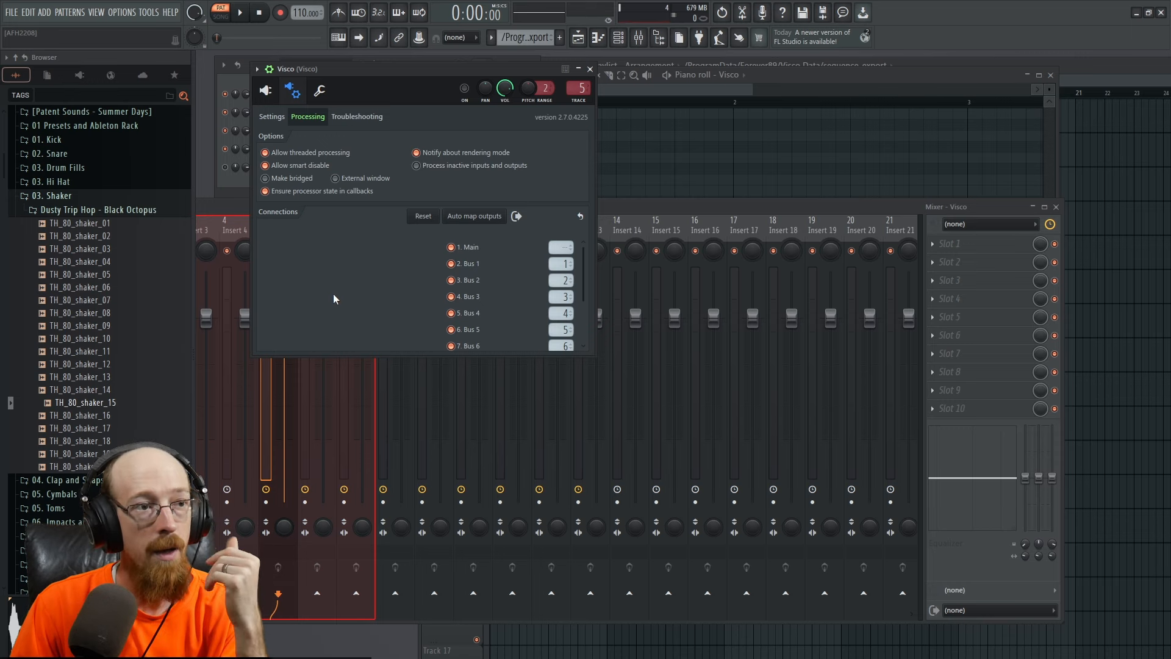
pyautogui.click(266, 91)
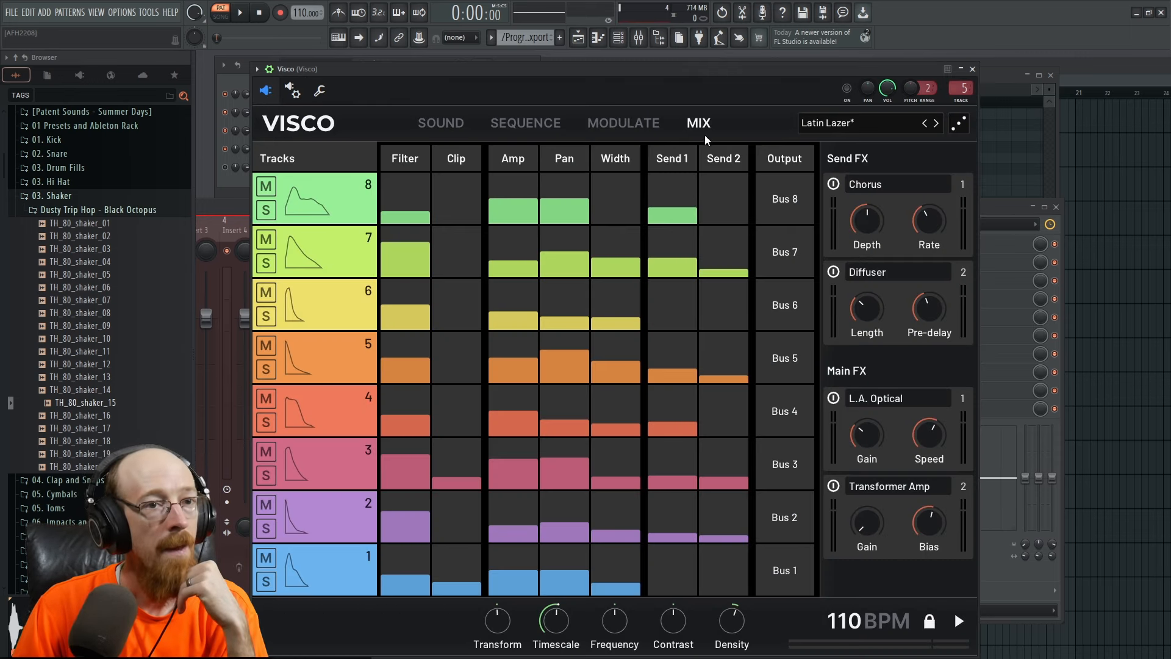
# Show the Sequence view and generate a random sequence for all tracks
pyautogui.click(421, 121)
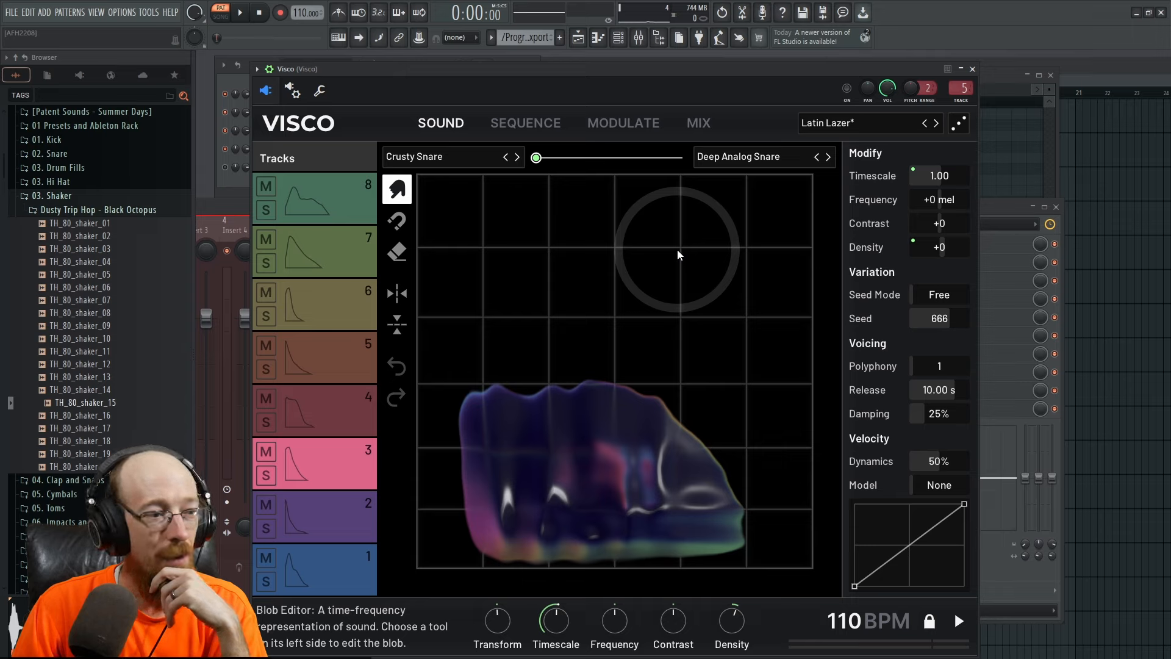
pyautogui.rightClick(961, 125)
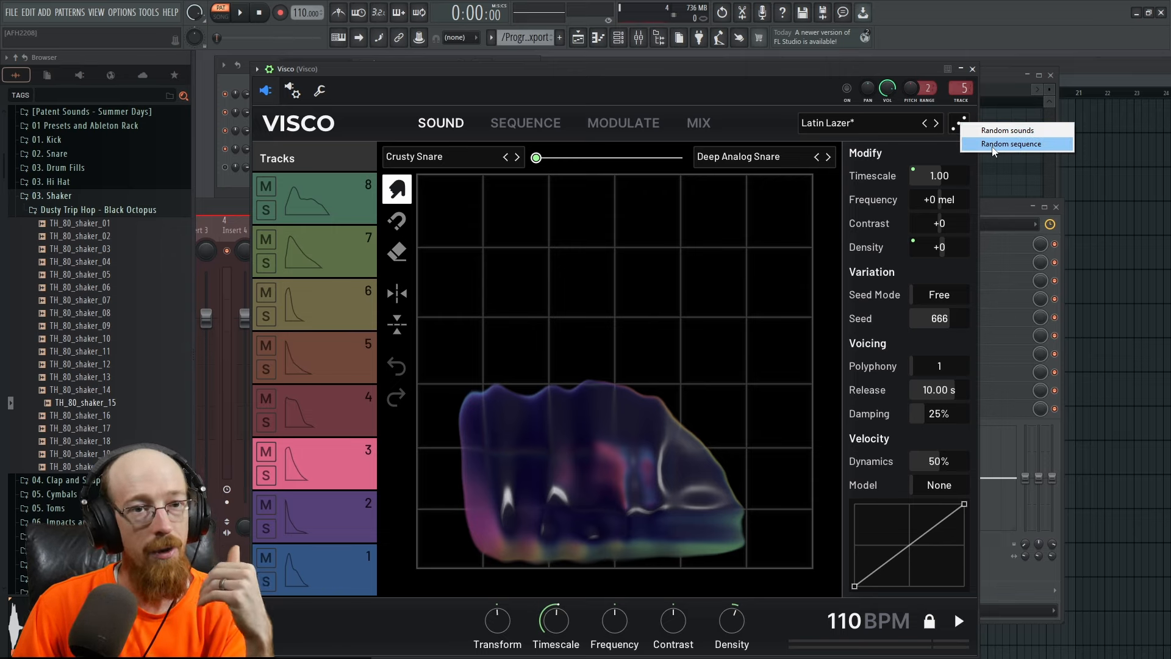
pyautogui.click(519, 125)
pyautogui.rightClick(960, 124)
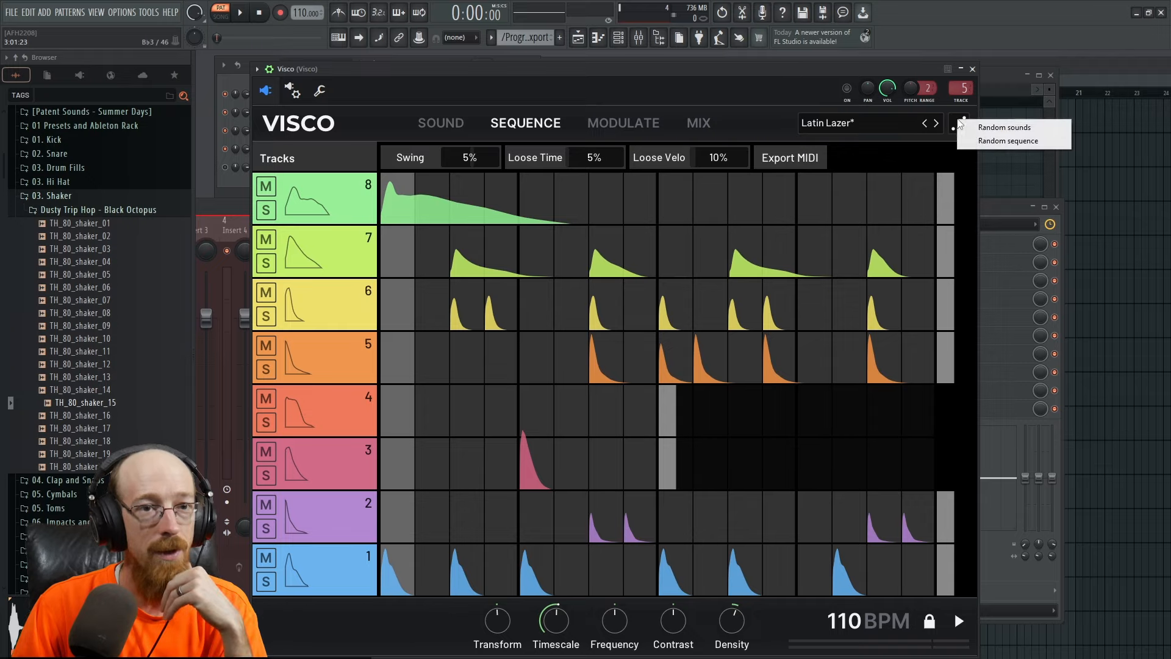
pyautogui.click(1008, 141)
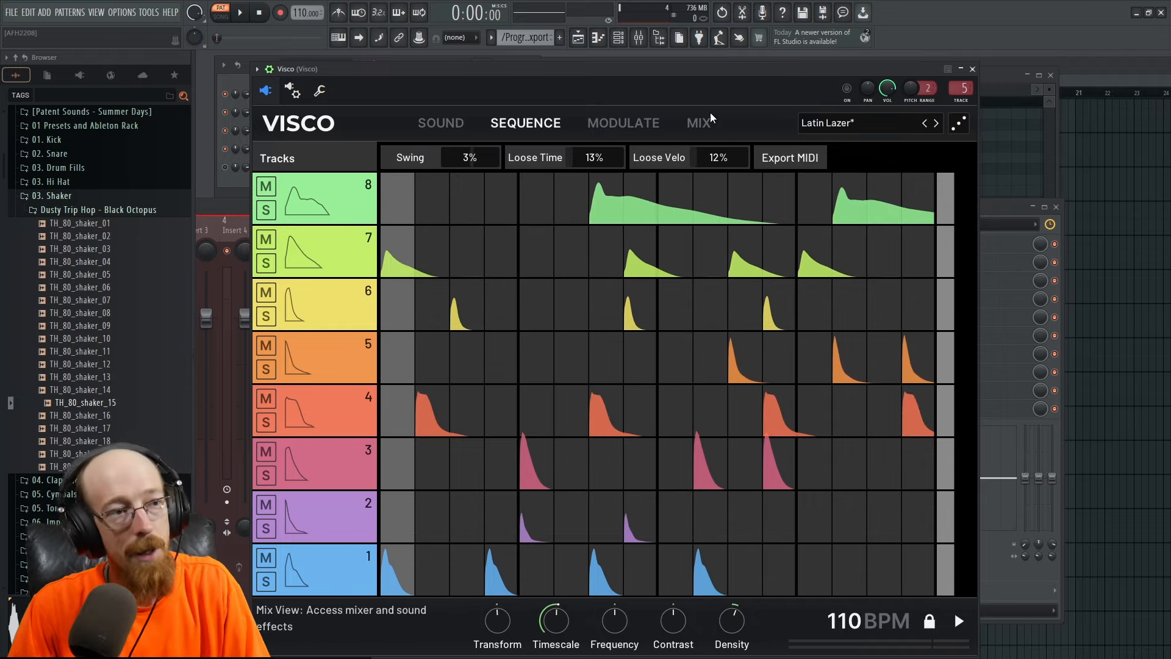
# Generate another random sequence for all tracks during playback and listen to the new pattern
pyautogui.press('space')
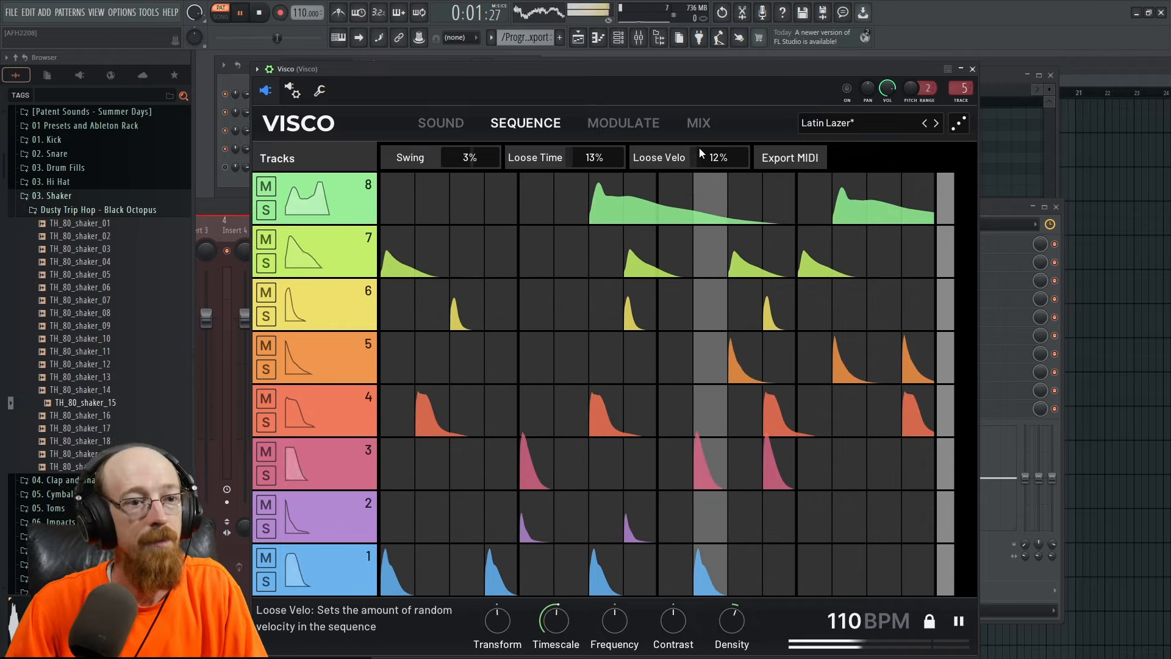
pyautogui.rightClick(960, 124)
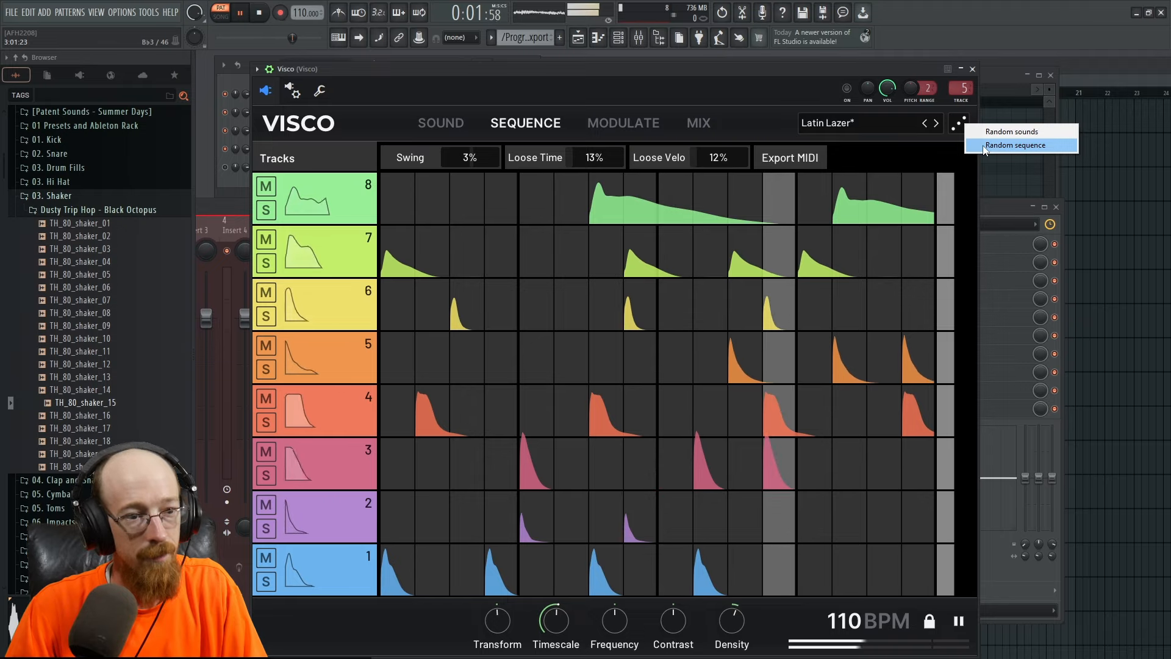
pyautogui.click(985, 146)
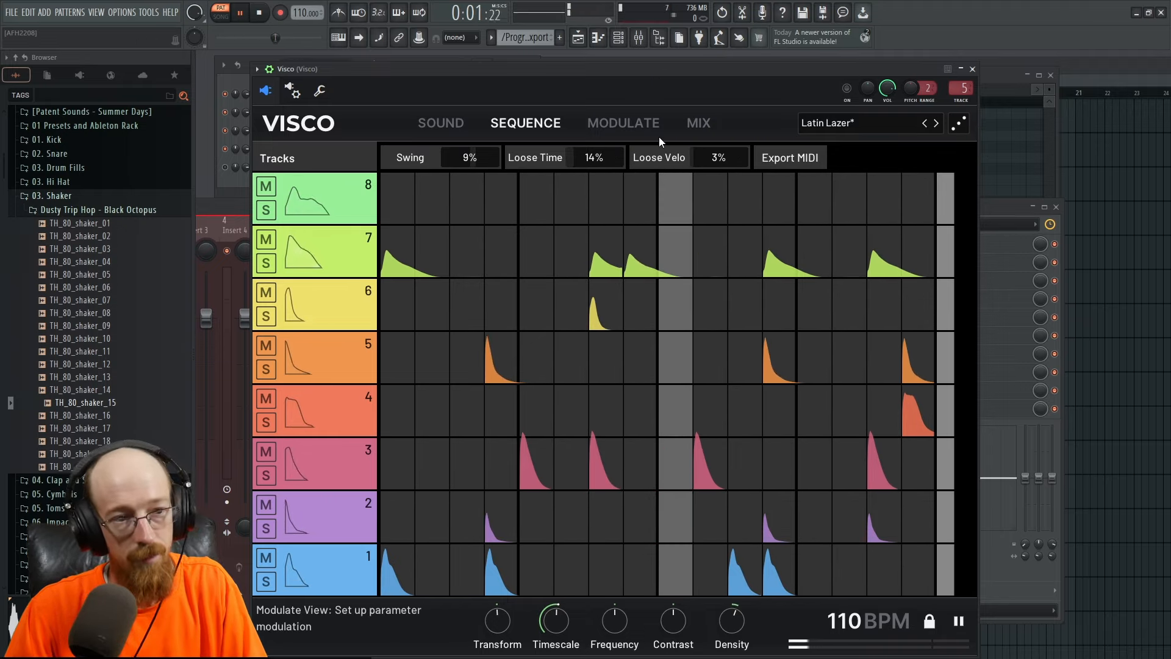
pyautogui.press('space')
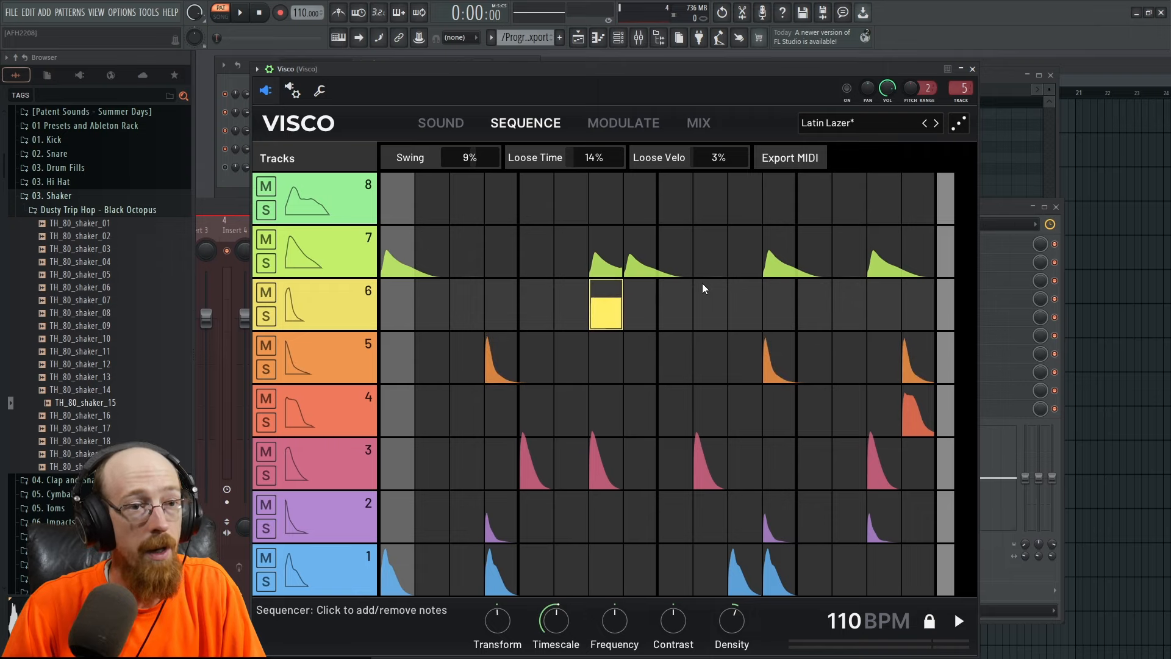
# Load the Last Days Of Disco preset, start playback and show the Sound view
pyautogui.rightClick(962, 130)
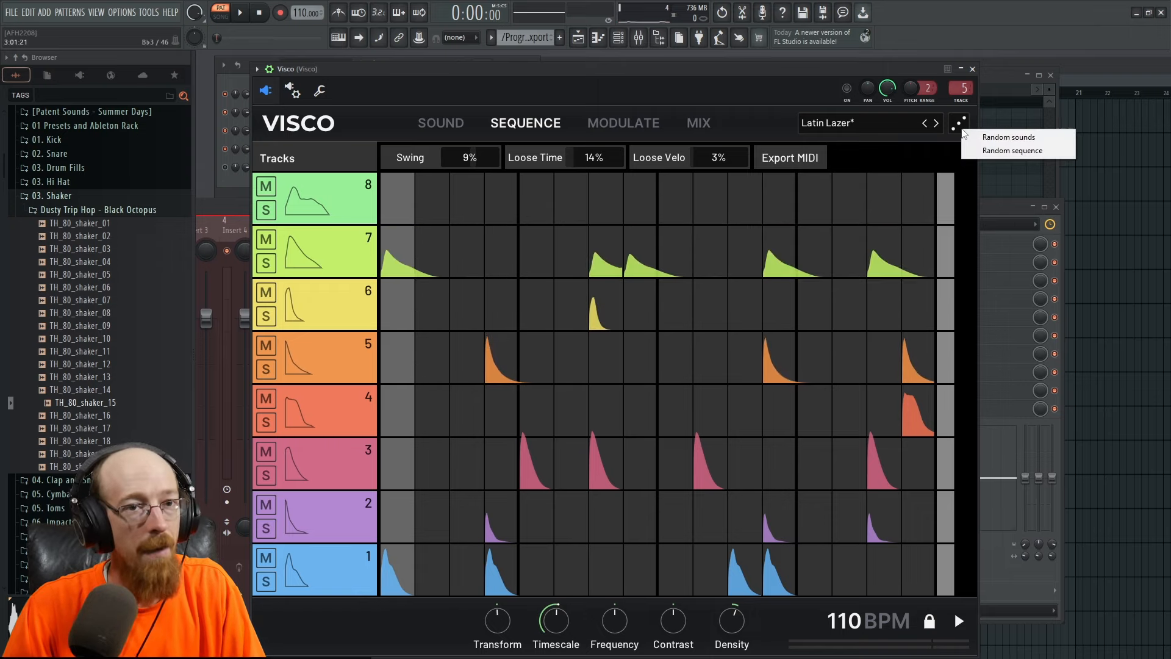
pyautogui.click(925, 123)
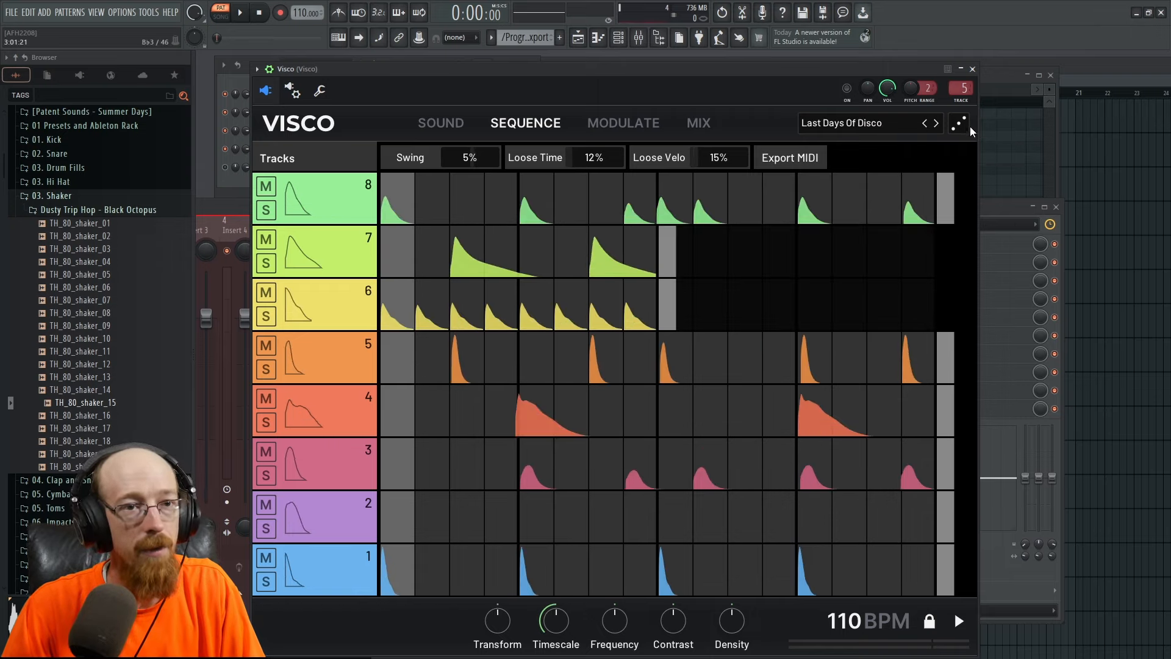
pyautogui.press('space')
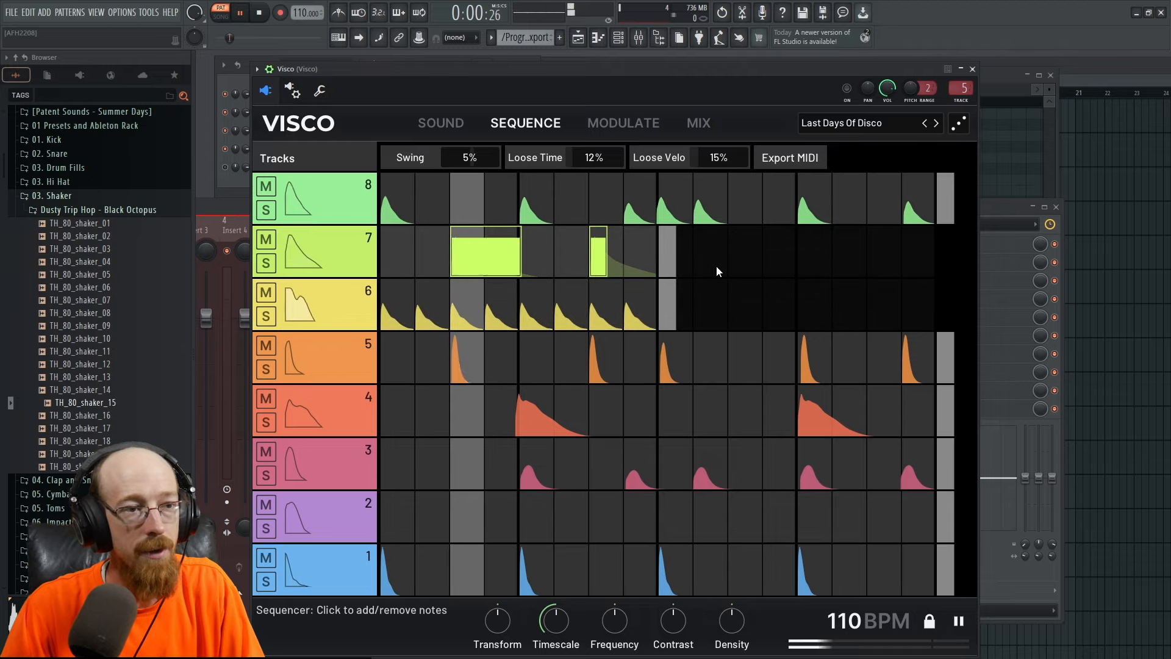
pyautogui.click(461, 130)
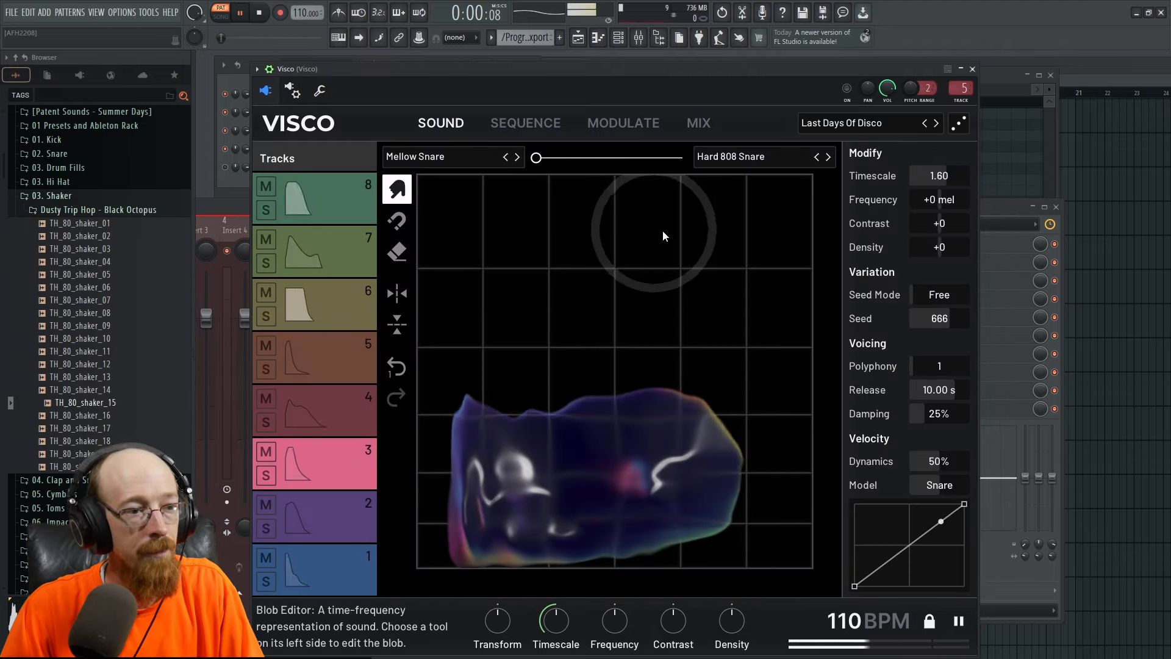
# Randomize the sounds of the tracks four times in a row during playback, and stop playback
pyautogui.rightClick(956, 129)
pyautogui.click(986, 135)
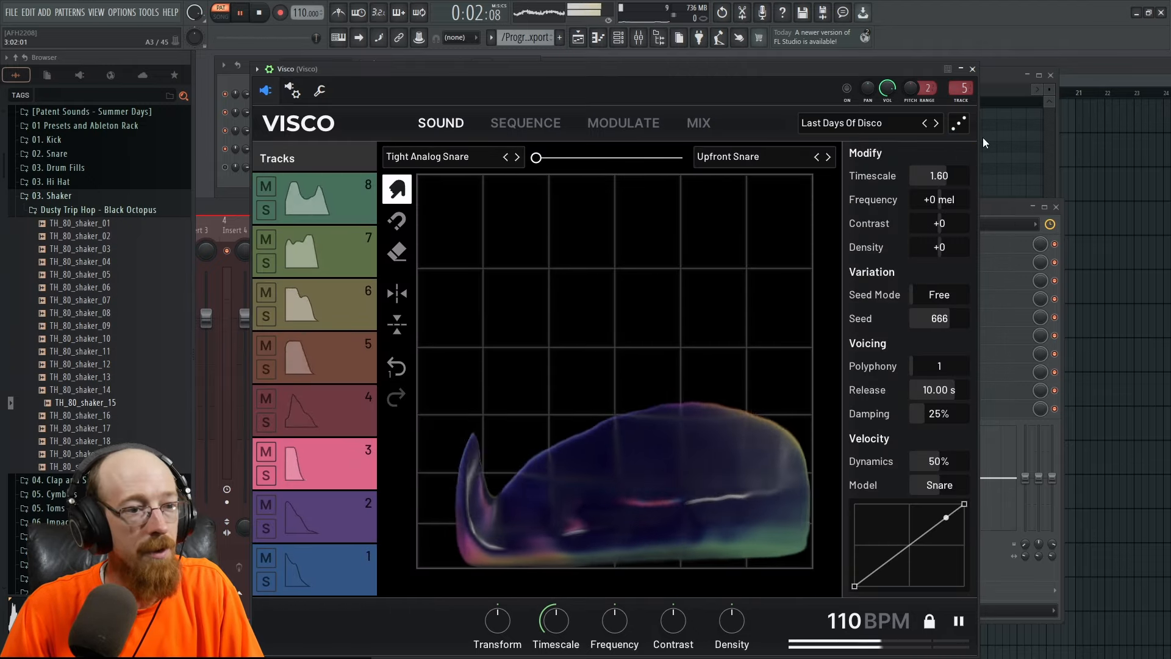
pyautogui.rightClick(957, 127)
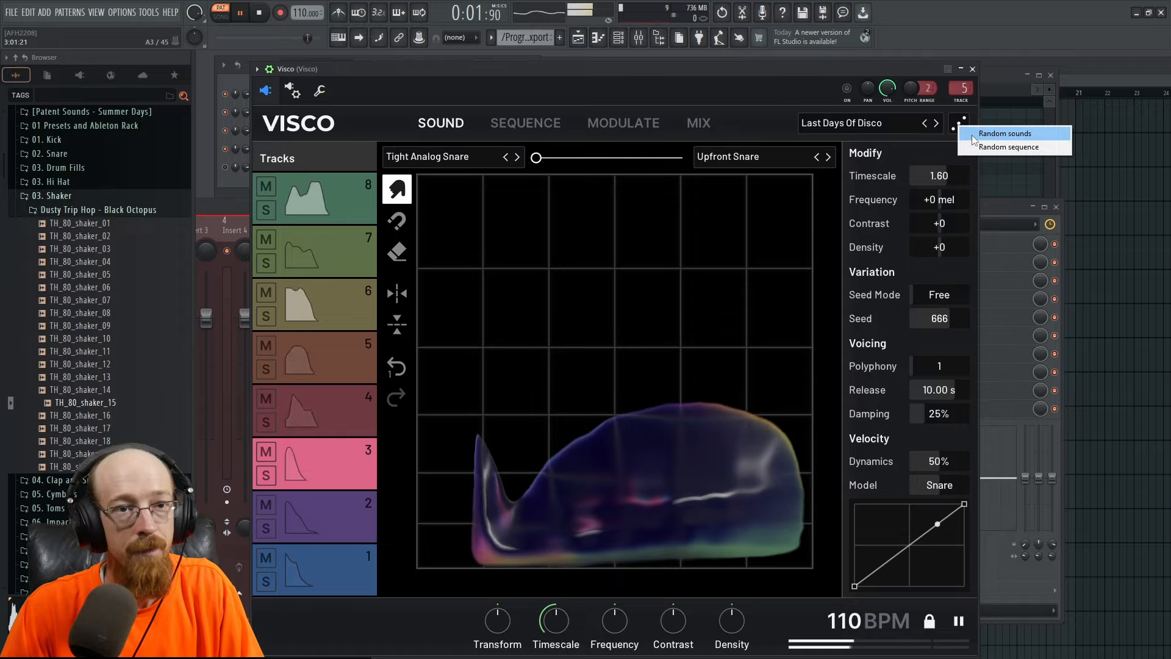
pyautogui.click(972, 134)
pyautogui.rightClick(963, 127)
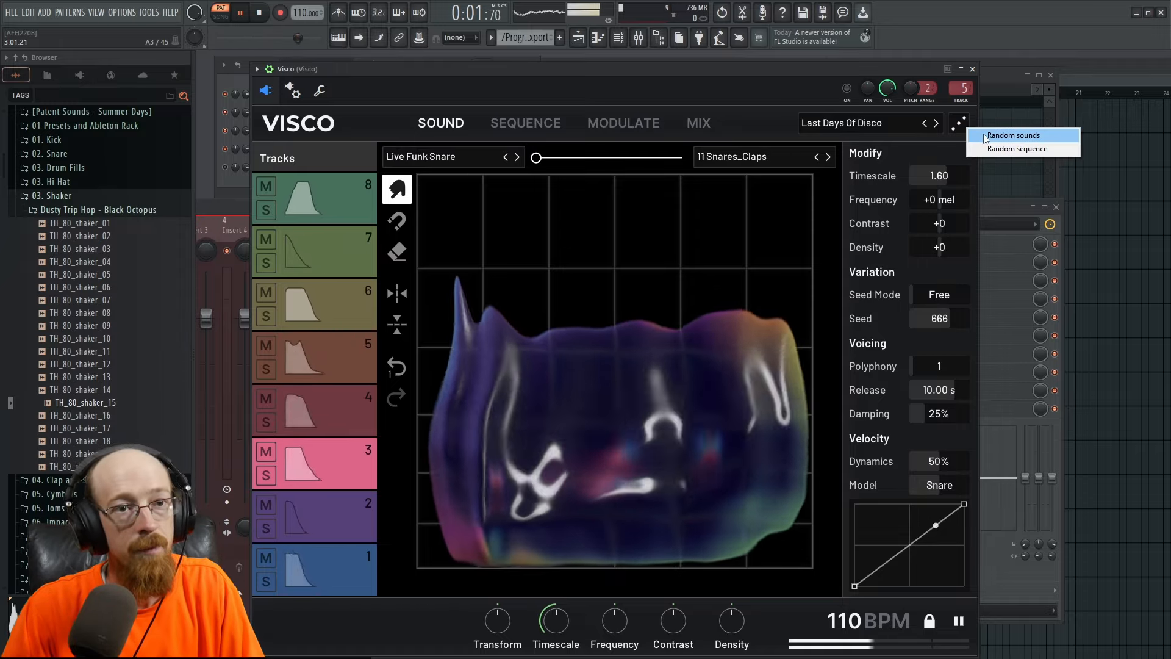
pyautogui.click(986, 135)
pyautogui.rightClick(959, 125)
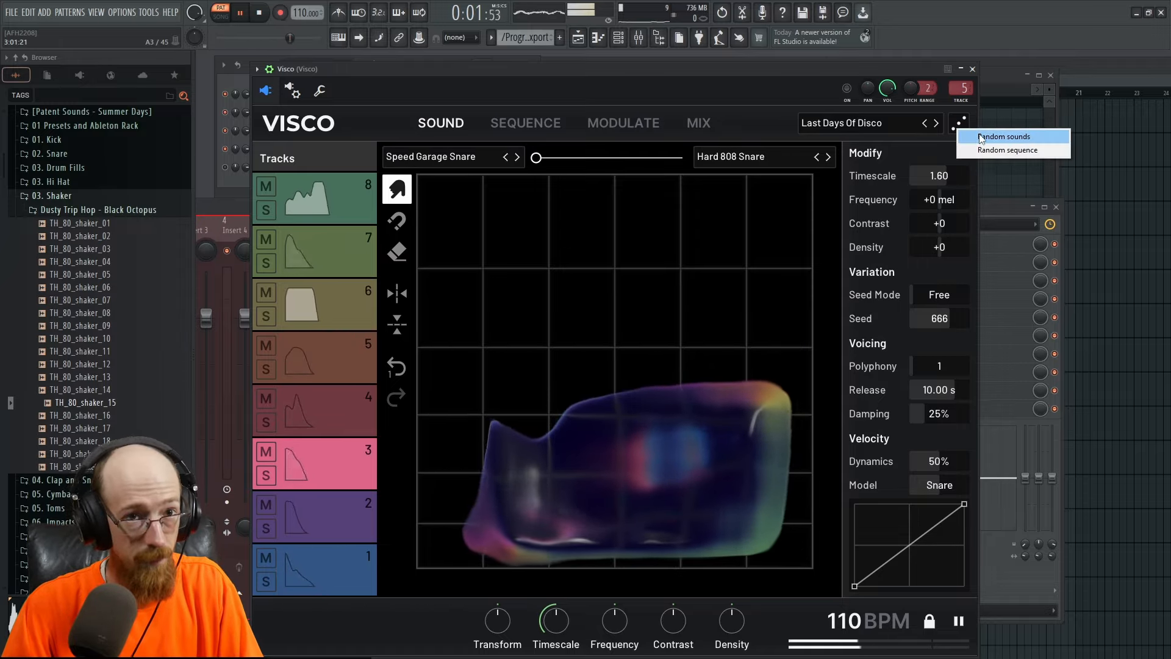
pyautogui.click(985, 134)
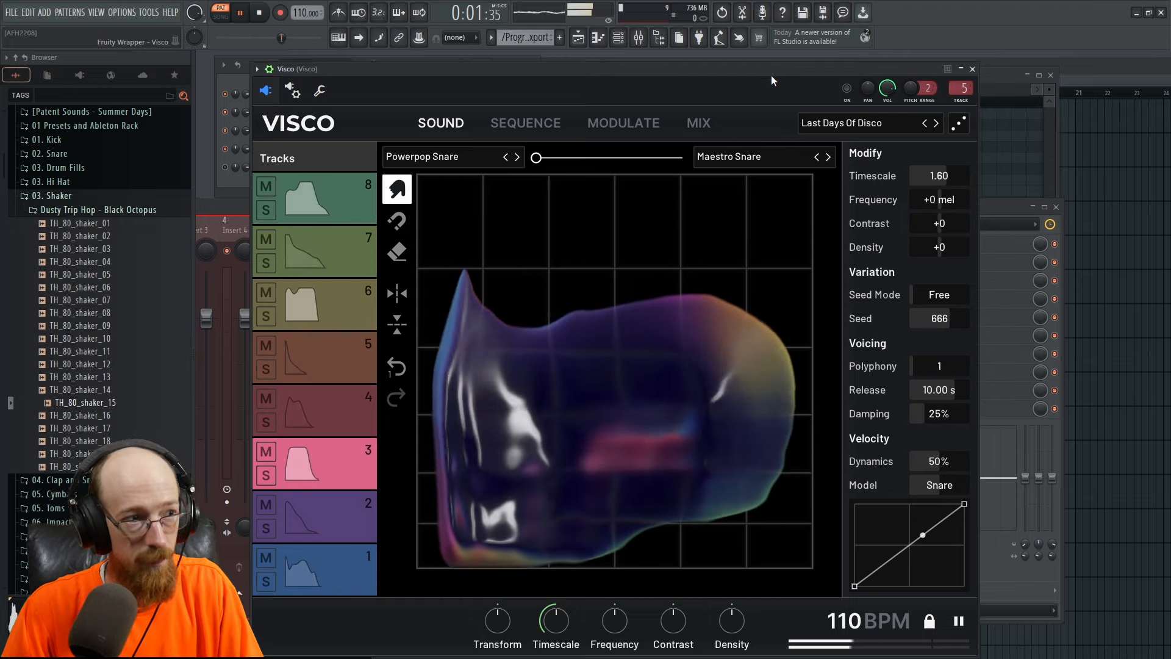
pyautogui.press('space')
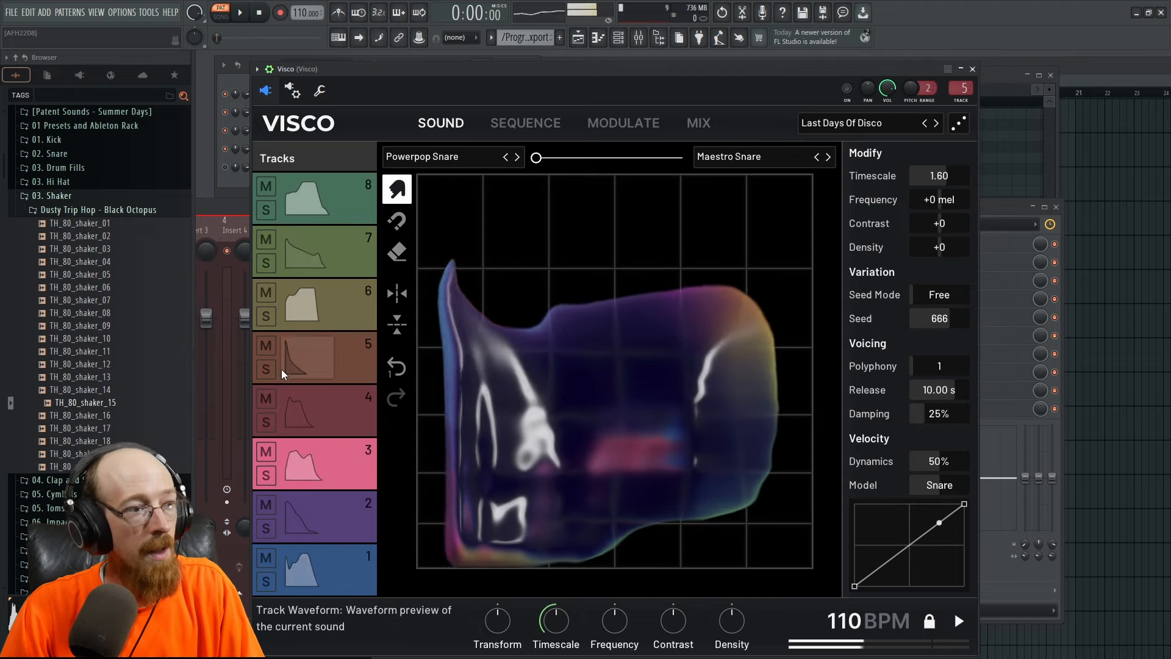
# Check the Sequence view, select track 6 in the Sound view and randomize the sounds once more during playback
pyautogui.click(521, 124)
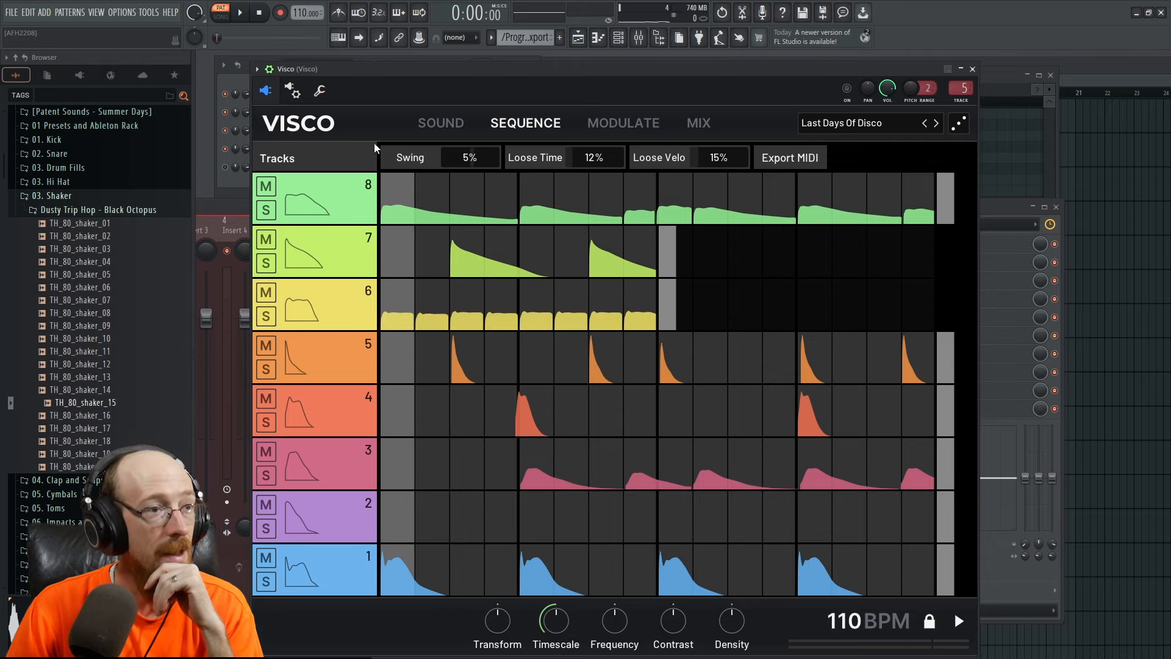
pyautogui.click(441, 122)
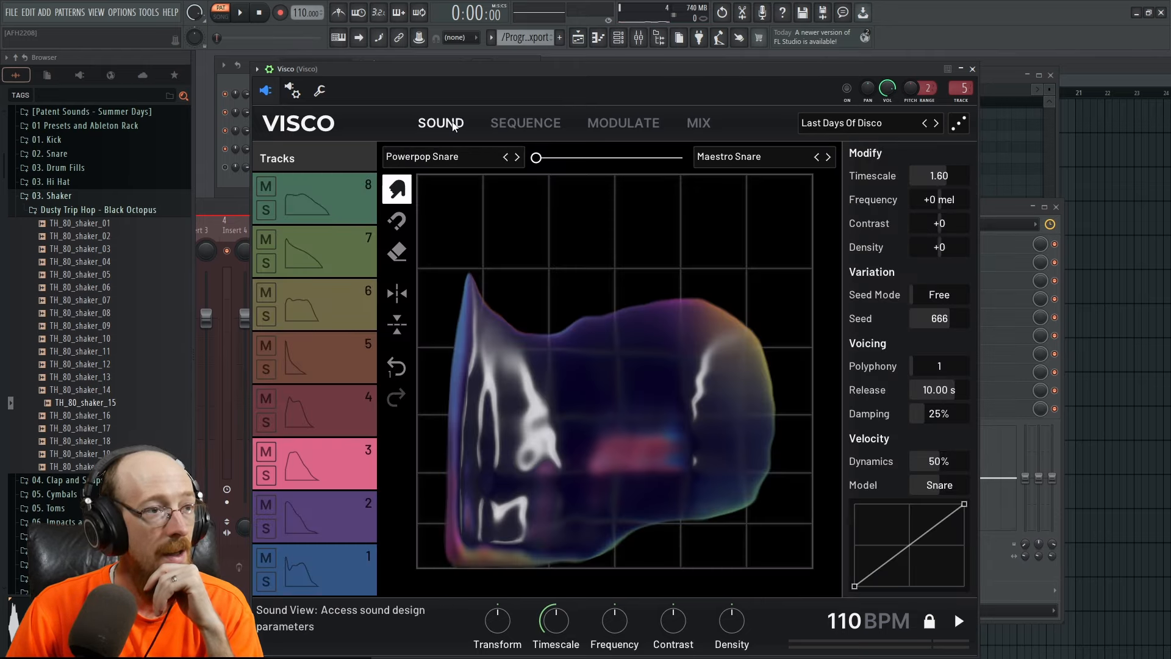
pyautogui.click(341, 311)
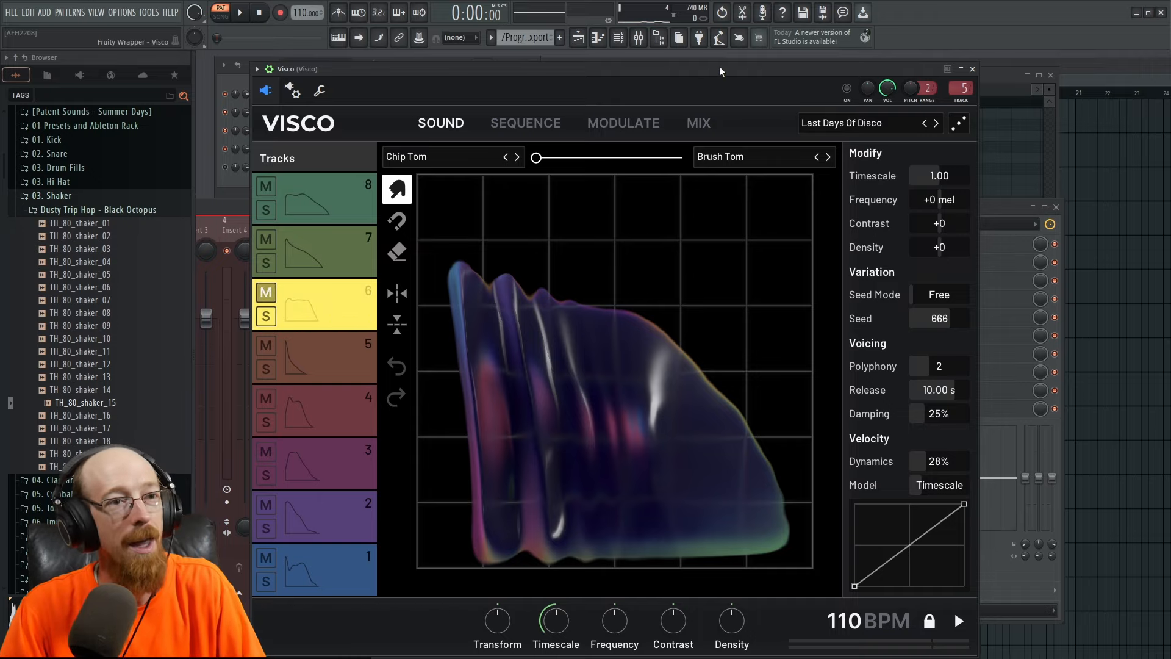
pyautogui.press('space')
pyautogui.click(960, 124)
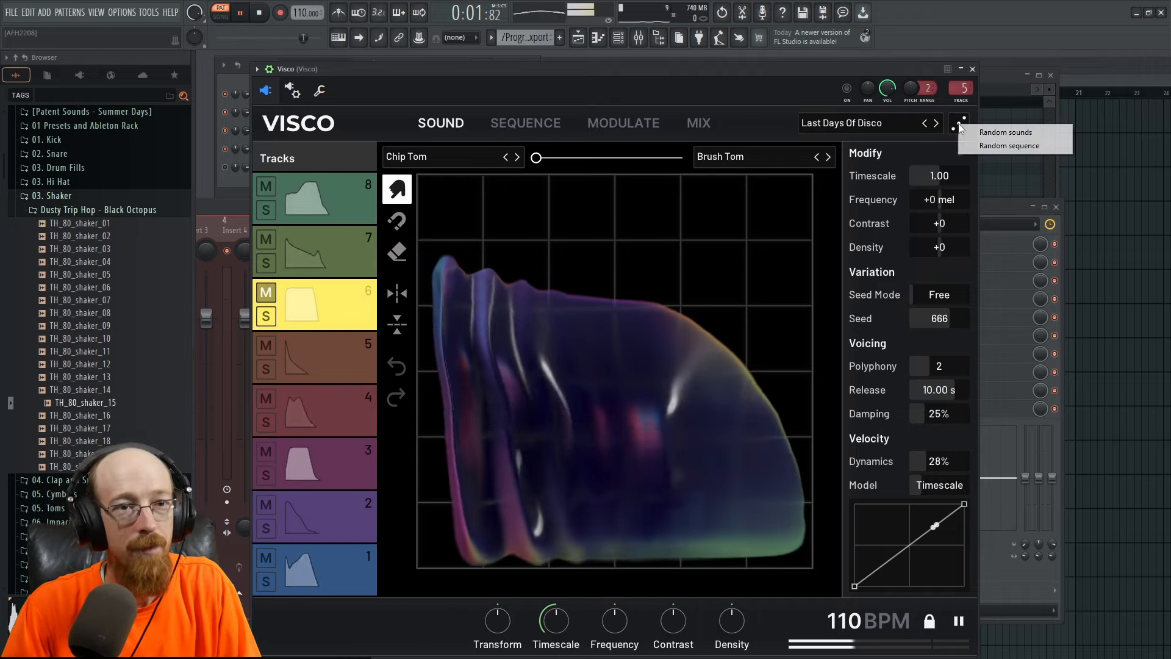
pyautogui.click(1000, 132)
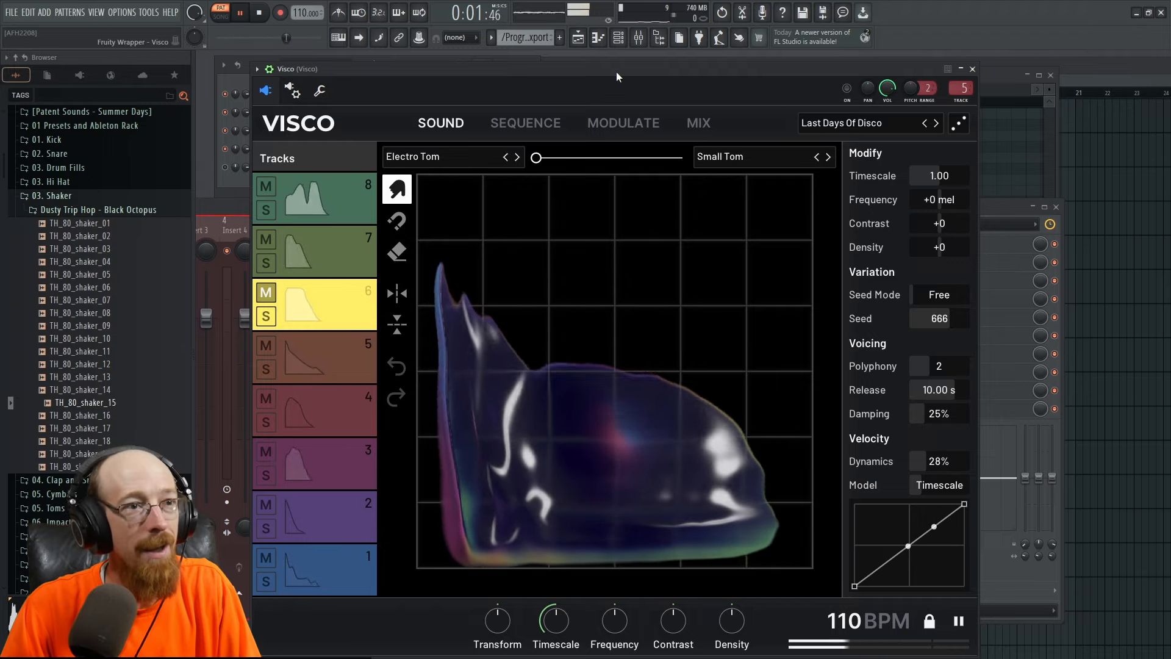
pyautogui.press('space')
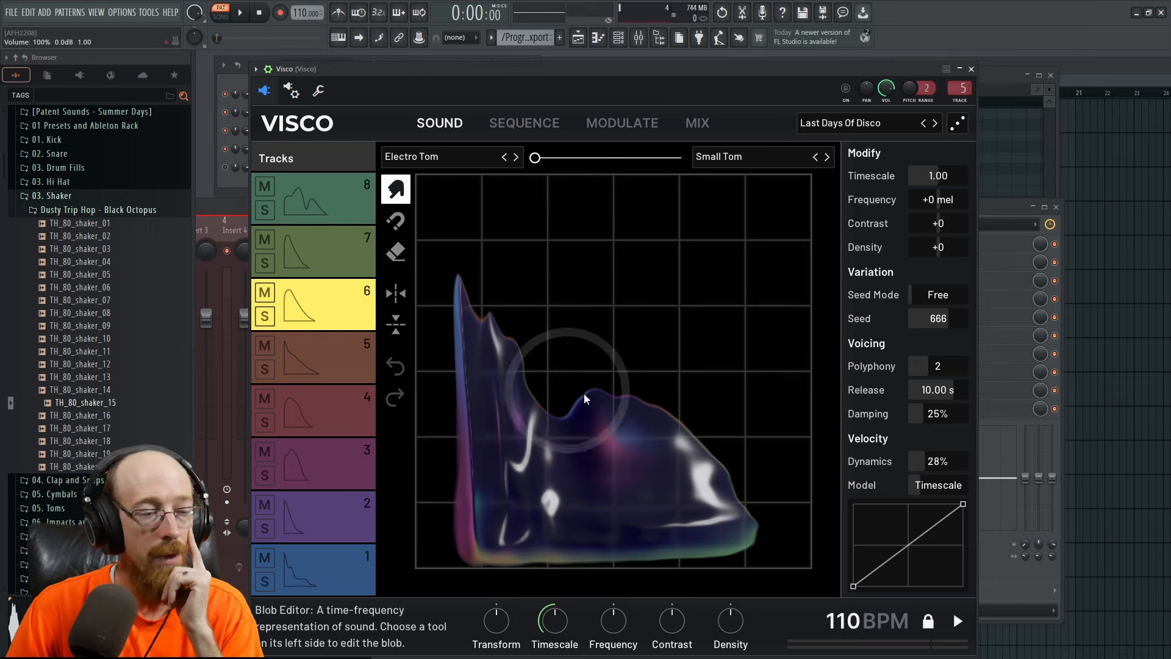
# Load the Reggaeton Samba preset, play it briefly and show the kick blob of track 1
pyautogui.click(935, 125)
pyautogui.click(936, 125)
pyautogui.click(935, 124)
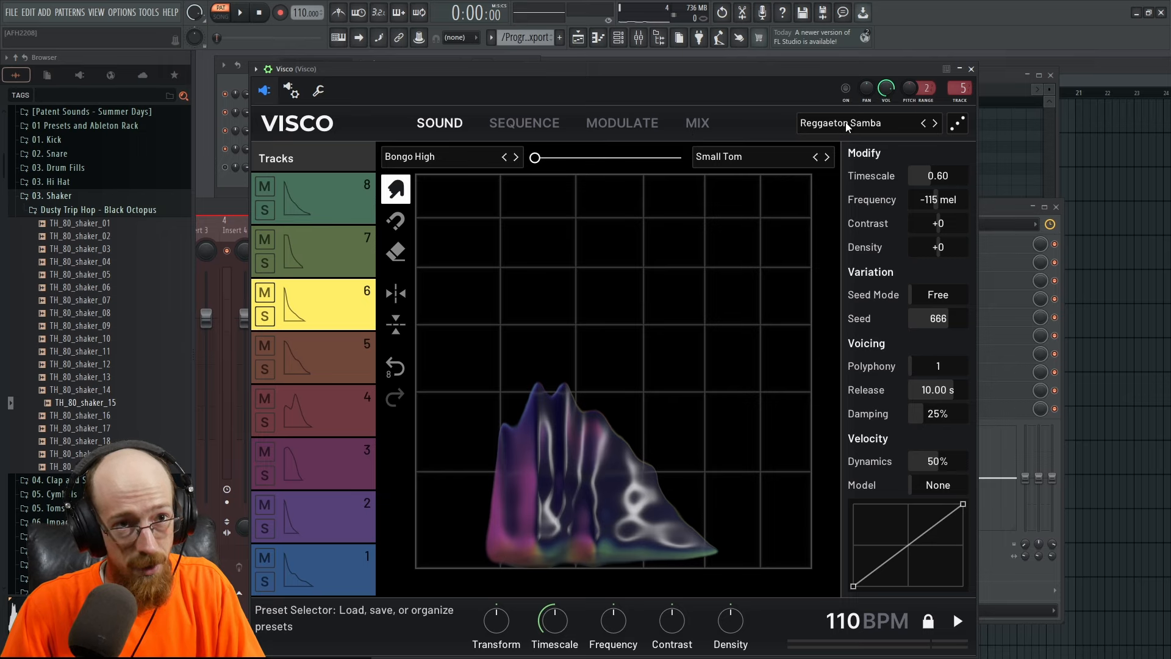
pyautogui.click(957, 620)
pyautogui.click(342, 570)
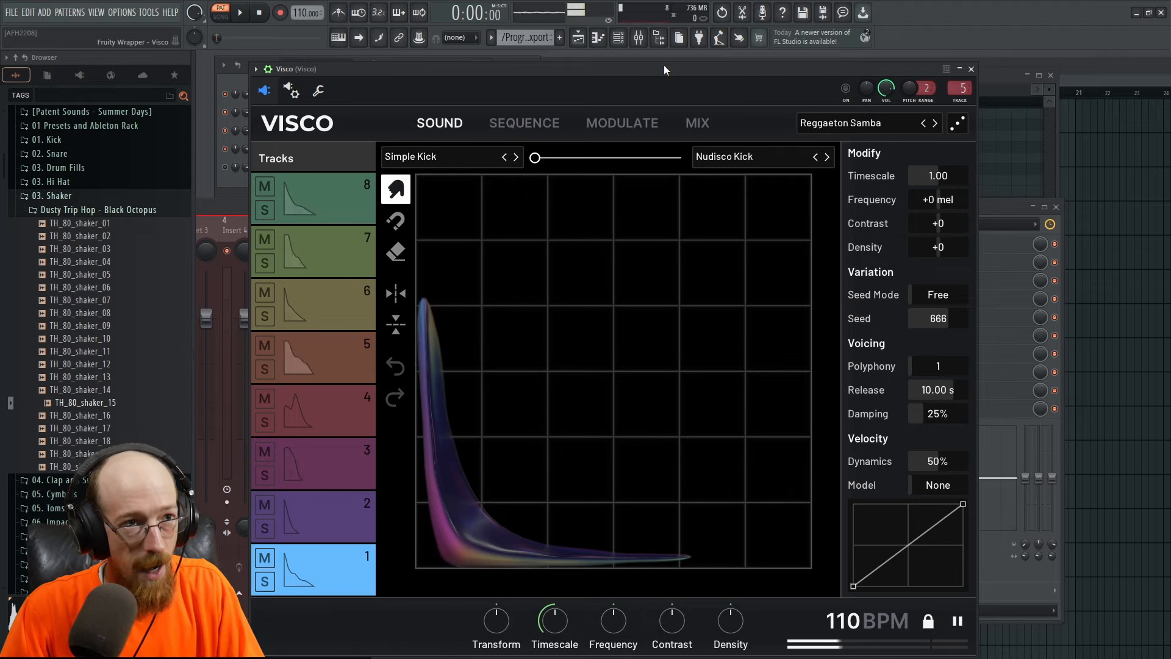
pyautogui.press('space')
pyautogui.press('space')
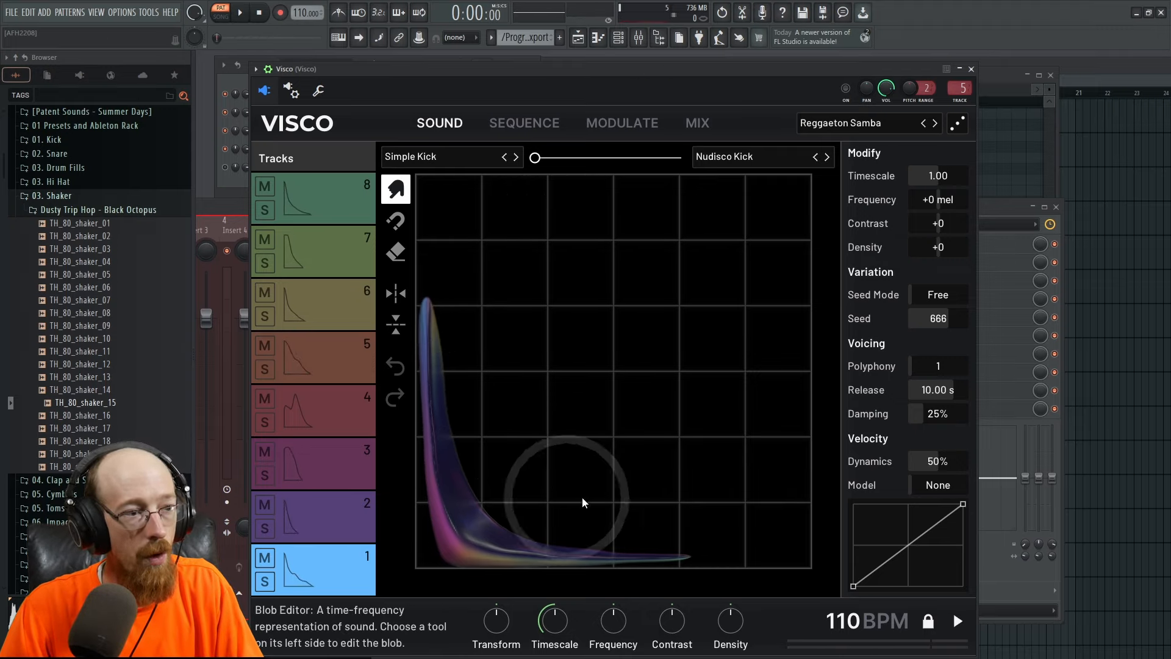
# Browse the 20. Atmos sample folder and audition atmosphere samples, including AW2_Creepy_Vox_Pad_2 and AW2_Sci-fi_Mood_C#m_2
pyautogui.click(87, 199)
pyautogui.scroll(-8, 110, 282)
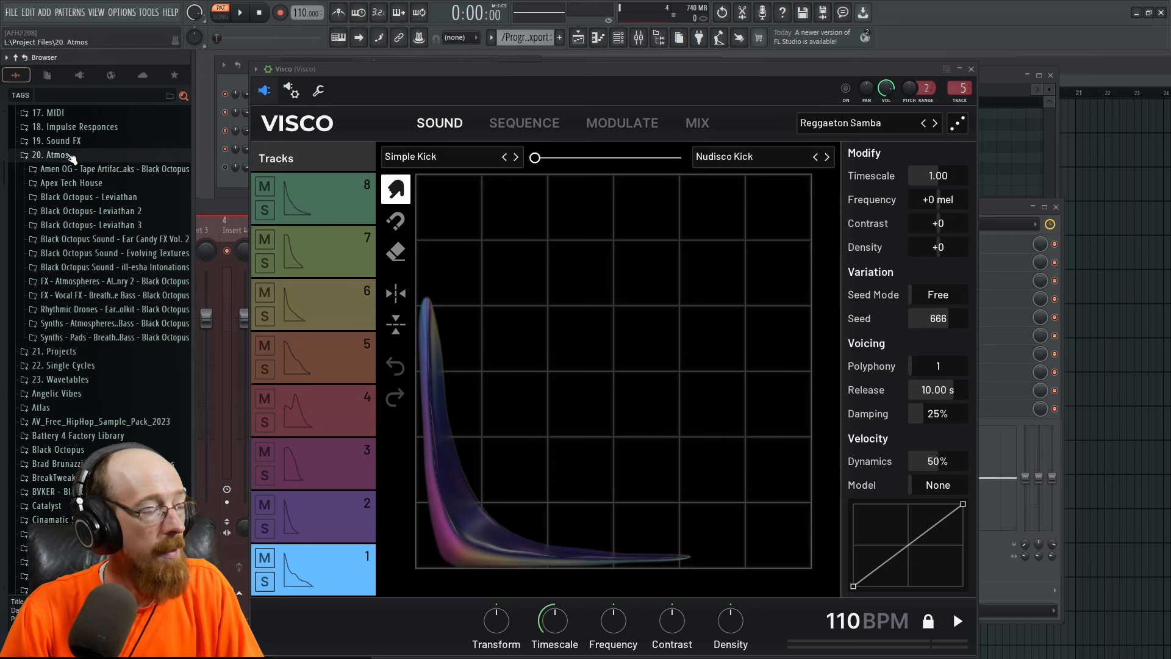
pyautogui.click(98, 295)
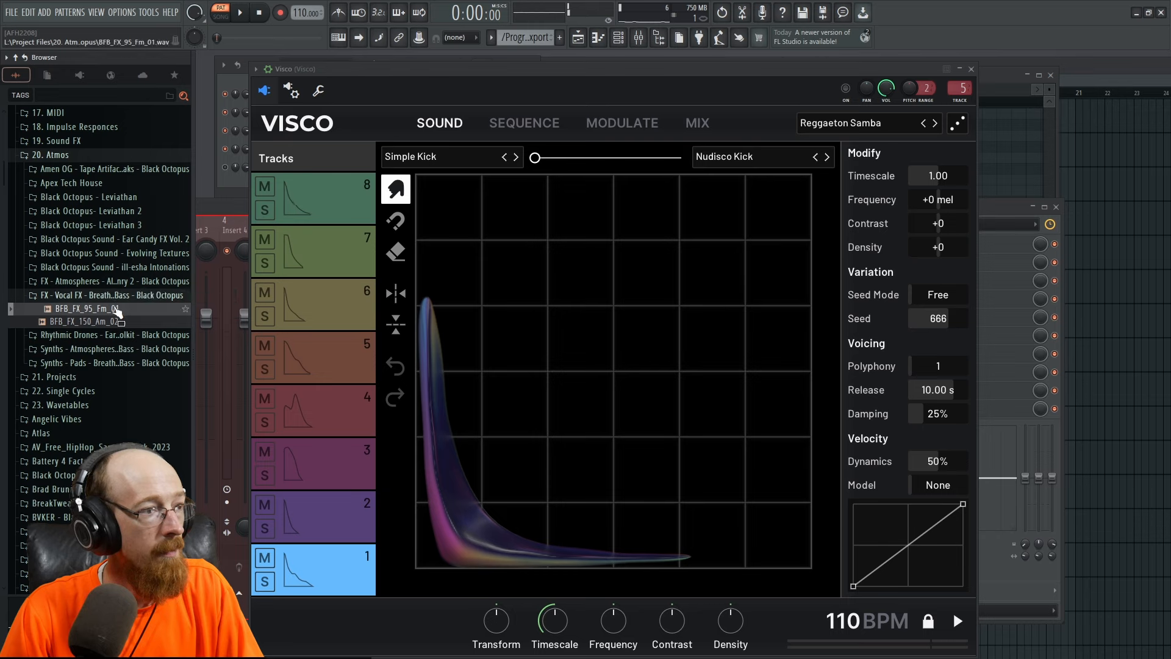
pyautogui.click(125, 283)
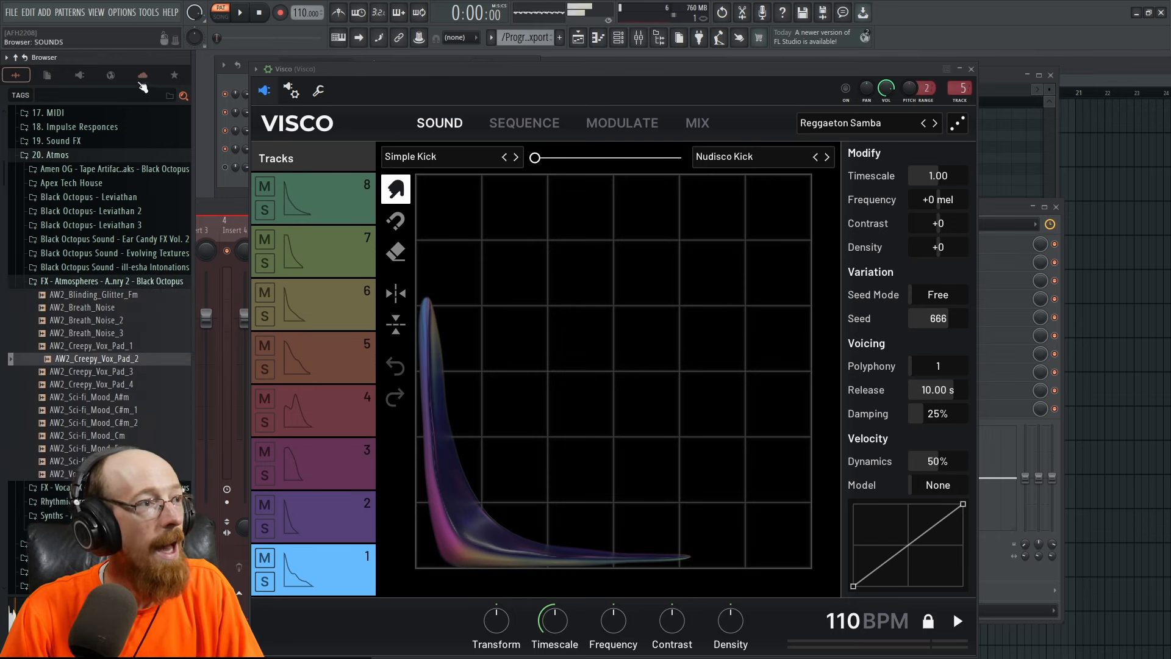
pyautogui.click(260, 19)
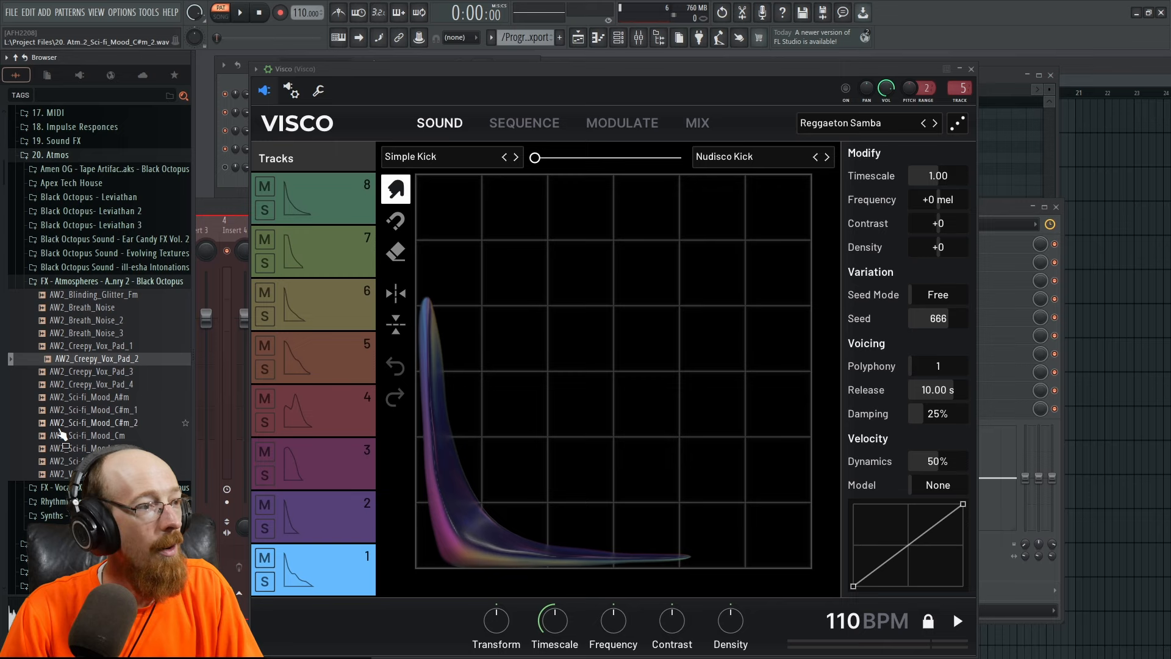
pyautogui.click(113, 424)
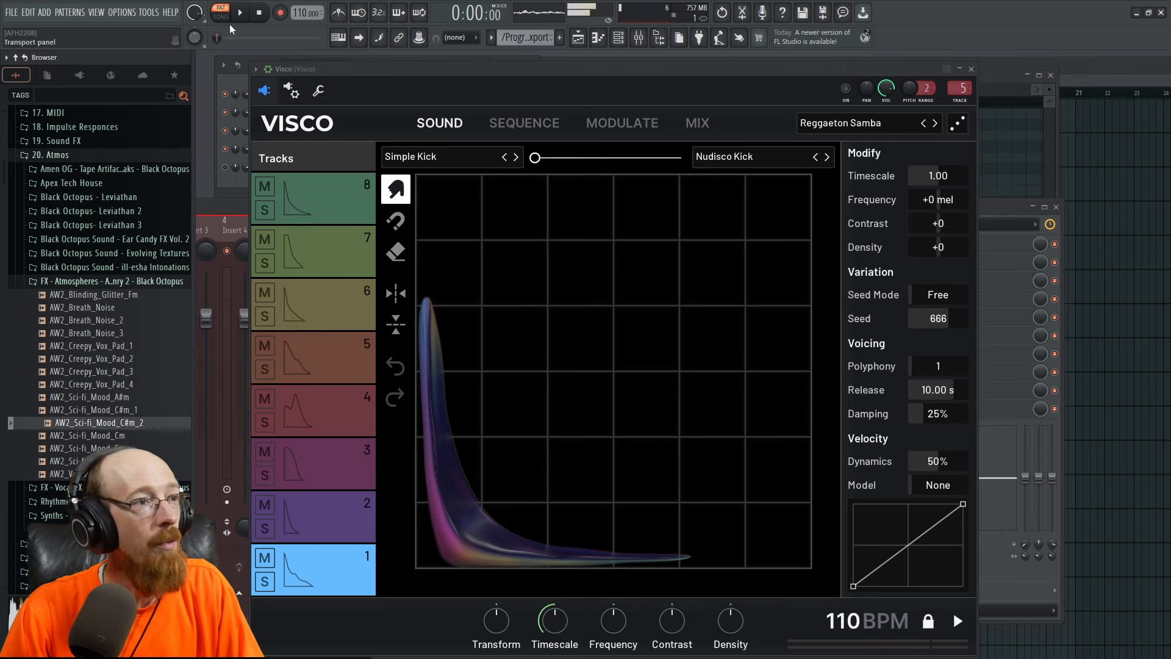
# Start an audio file import for track 1's second blob and go to the "FX - Atmospheres - Alien Weaponry 2 - Black Octopus" folder
pyautogui.rightClick(105, 282)
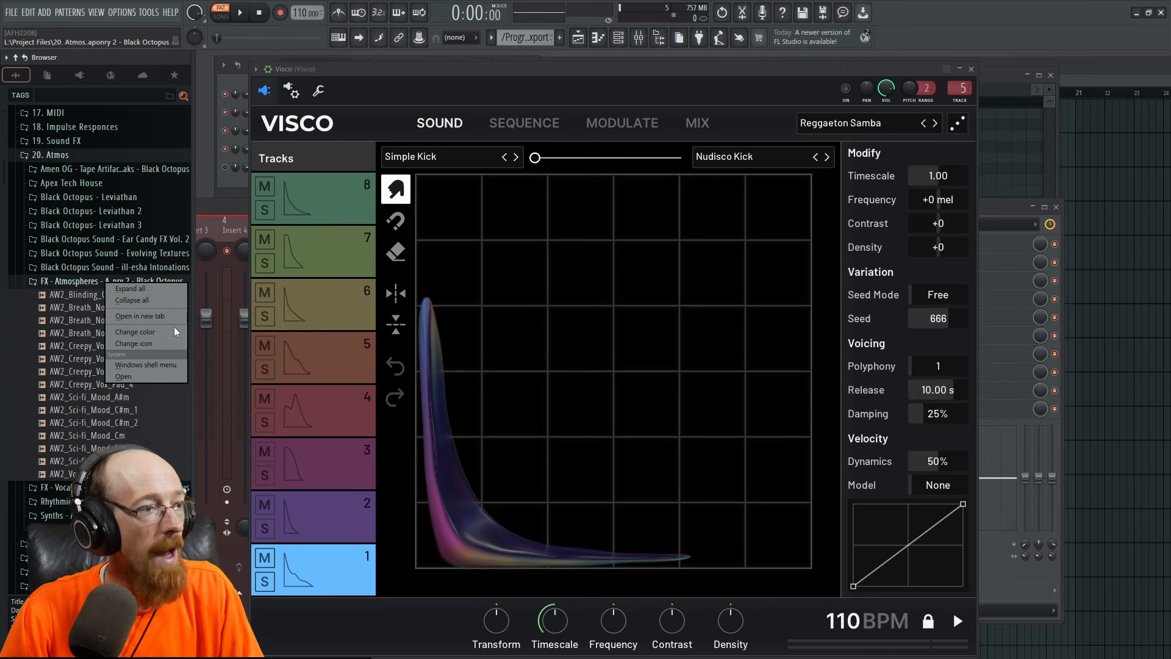
pyautogui.click(159, 375)
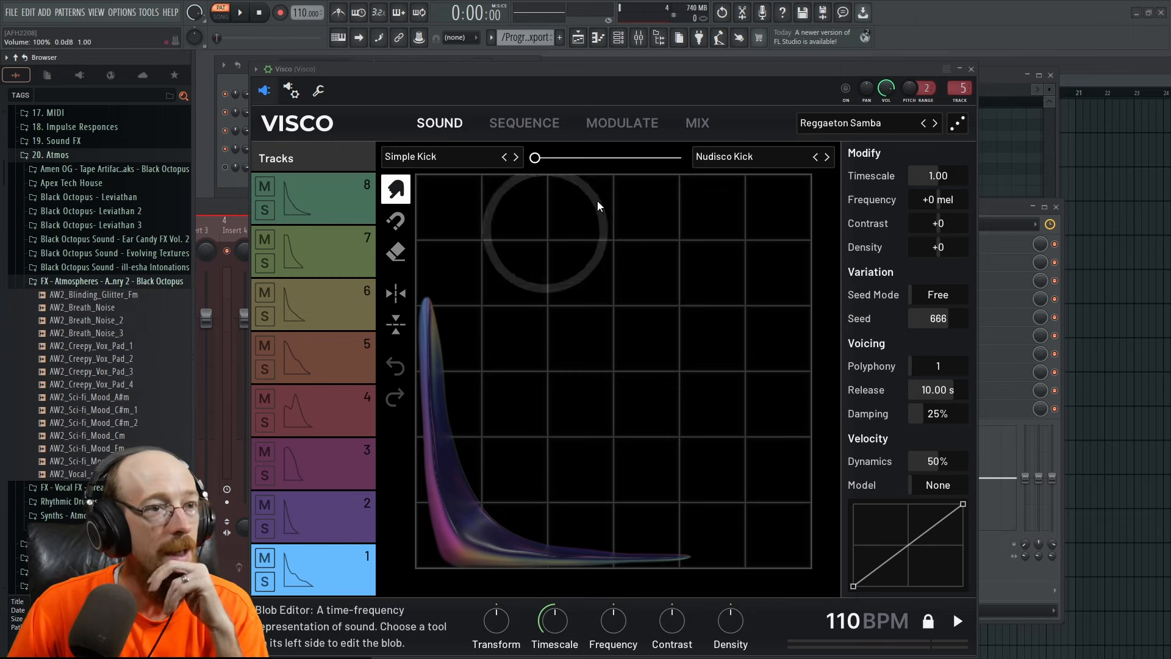
pyautogui.click(773, 160)
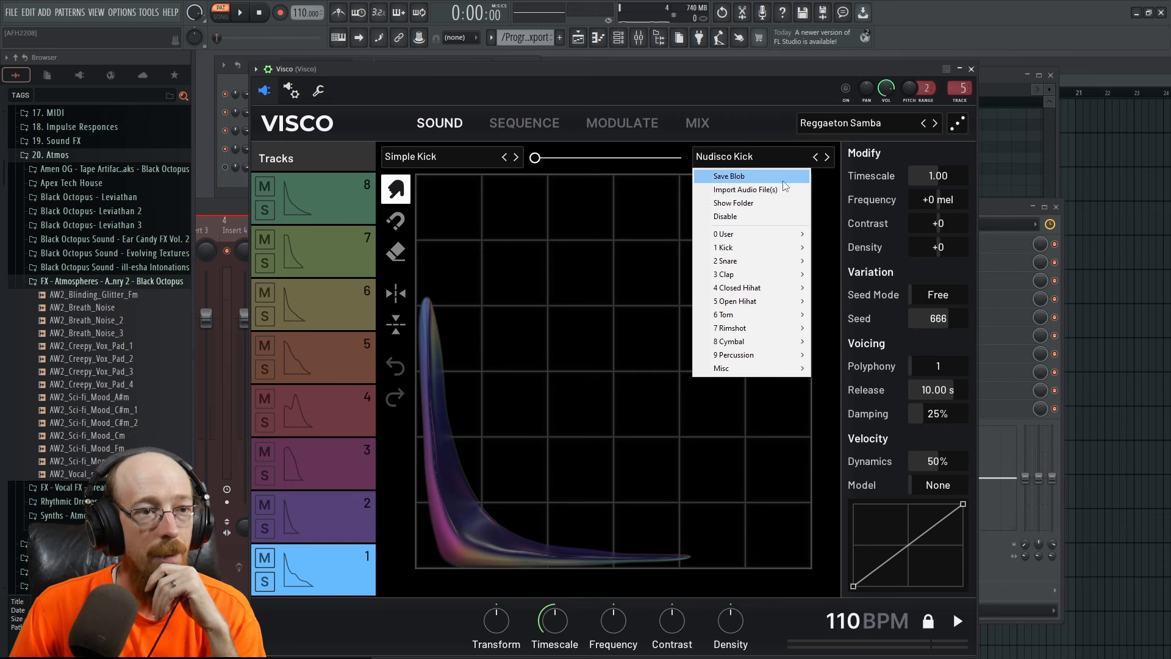
pyautogui.click(785, 190)
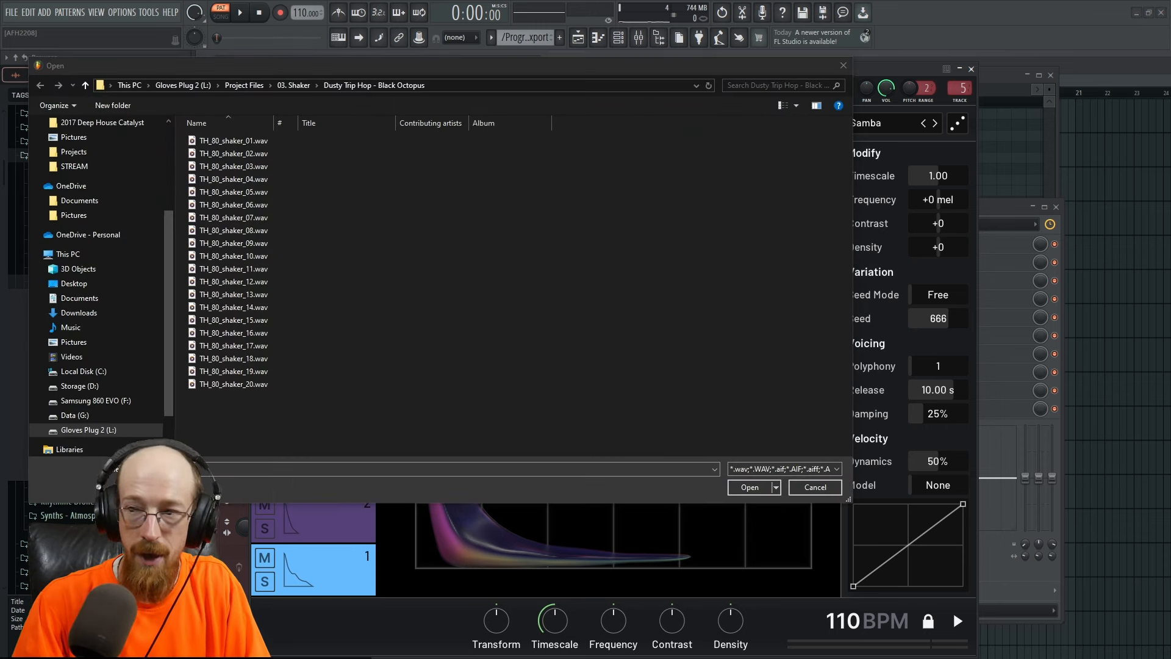
pyautogui.click(535, 83)
pyautogui.write('L:\\Project Files\\20. Atmos\\FX - Atmospheres - Alien Weaponry 2 - Black Octopus')
pyautogui.press('Return')
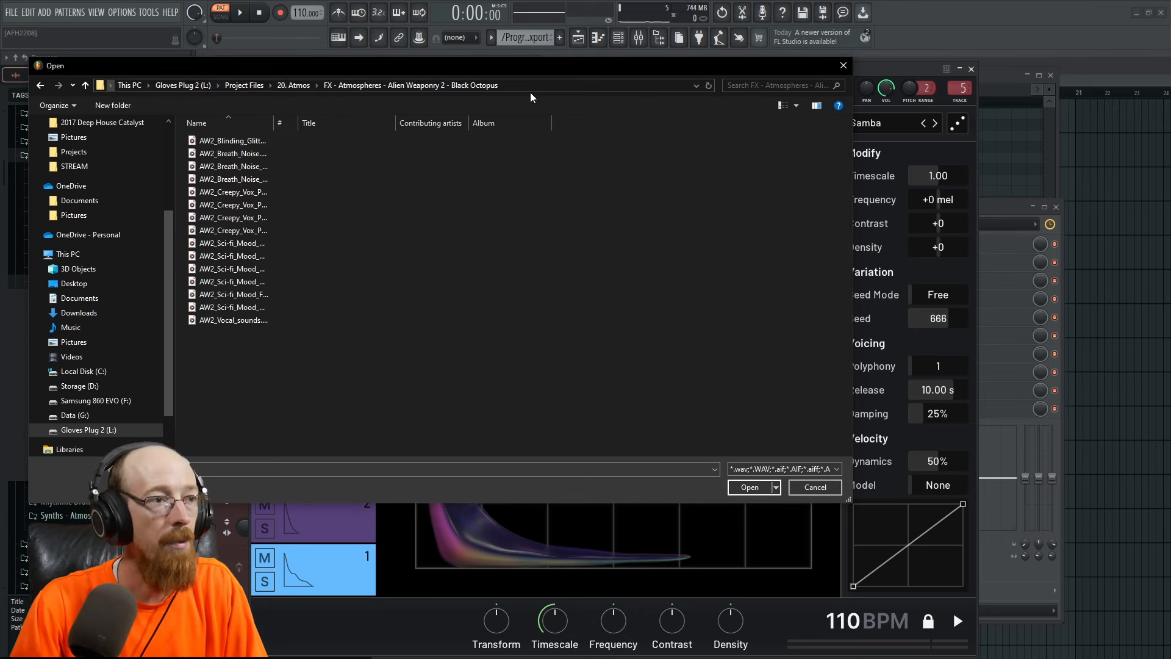
# Import AW2_Sci-fi_Mood_C#m_1.wav as track 1's second blob, widening the Name column to read the file names
pyautogui.doubleClick(272, 122)
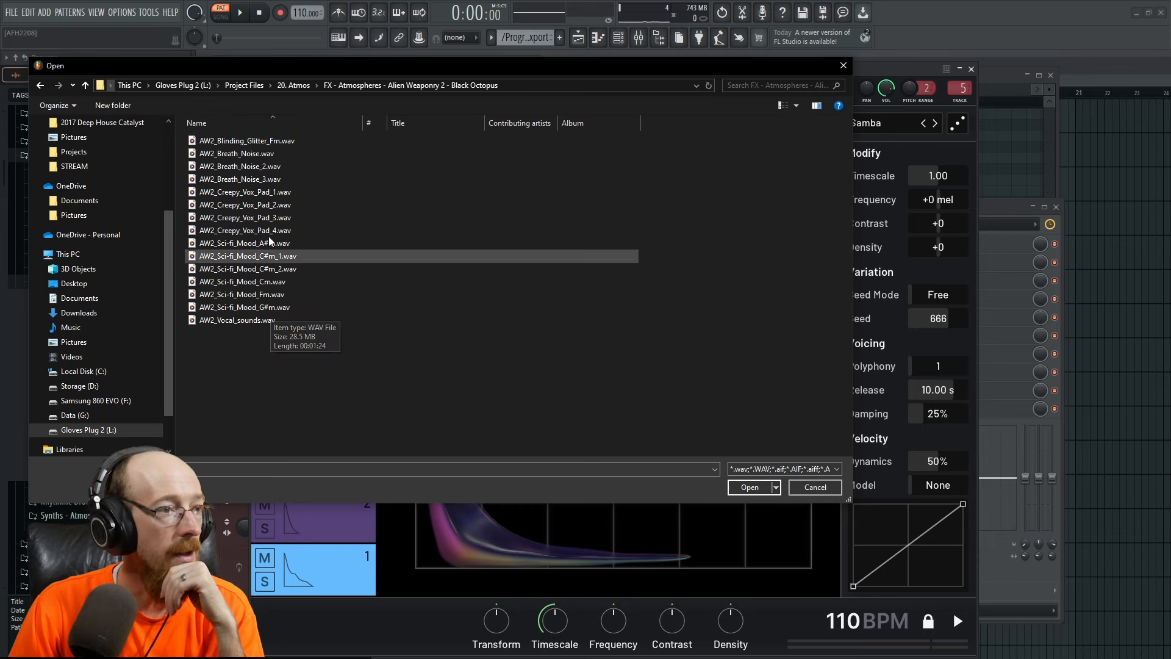
pyautogui.click(296, 254)
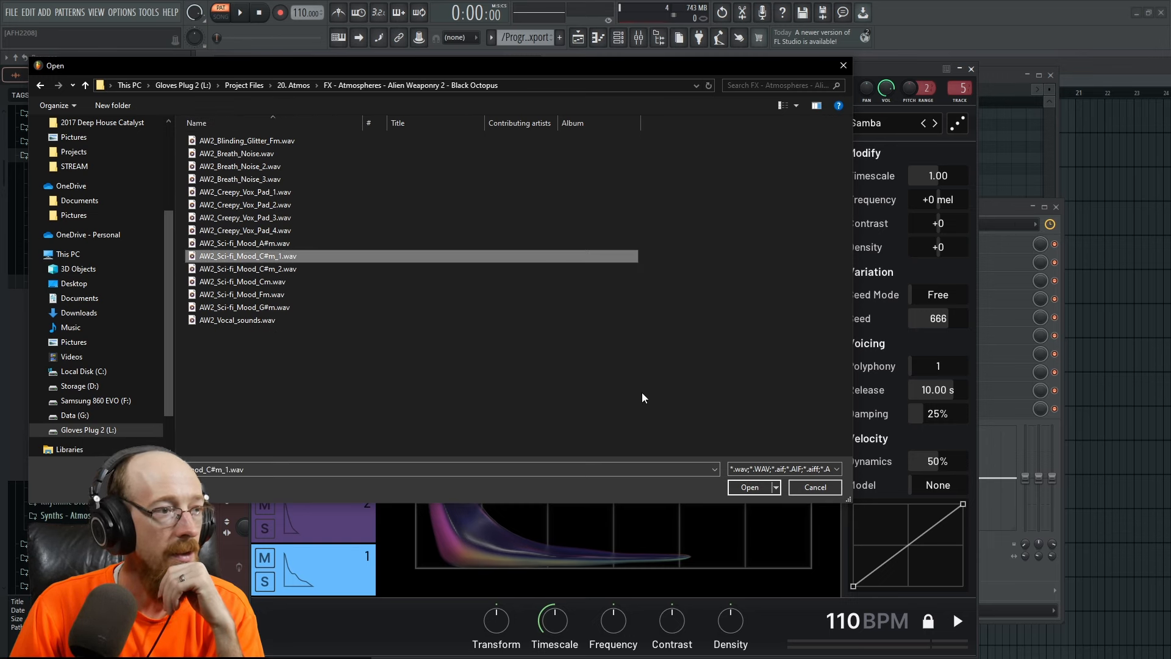
pyautogui.click(761, 488)
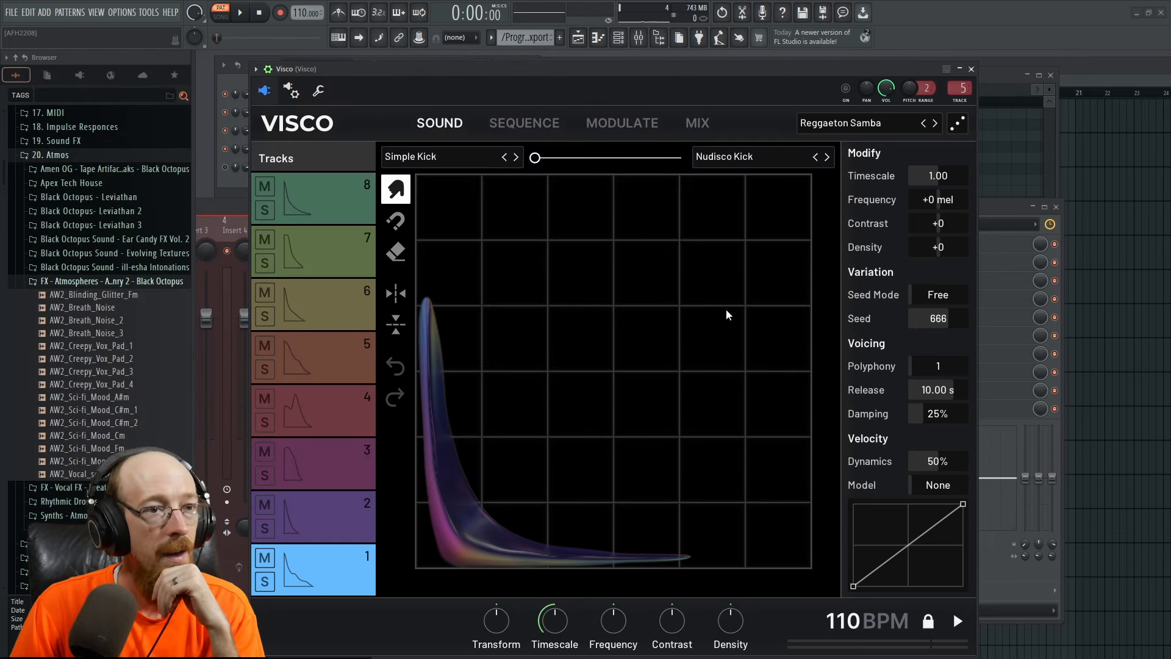
# Morph track 1 fully to the imported AW2_Sci-fi_Mood_C#m_1 sound, preview it and morph back to Simple Kick
pyautogui.moveTo(536, 158); pyautogui.dragTo(723, 194)
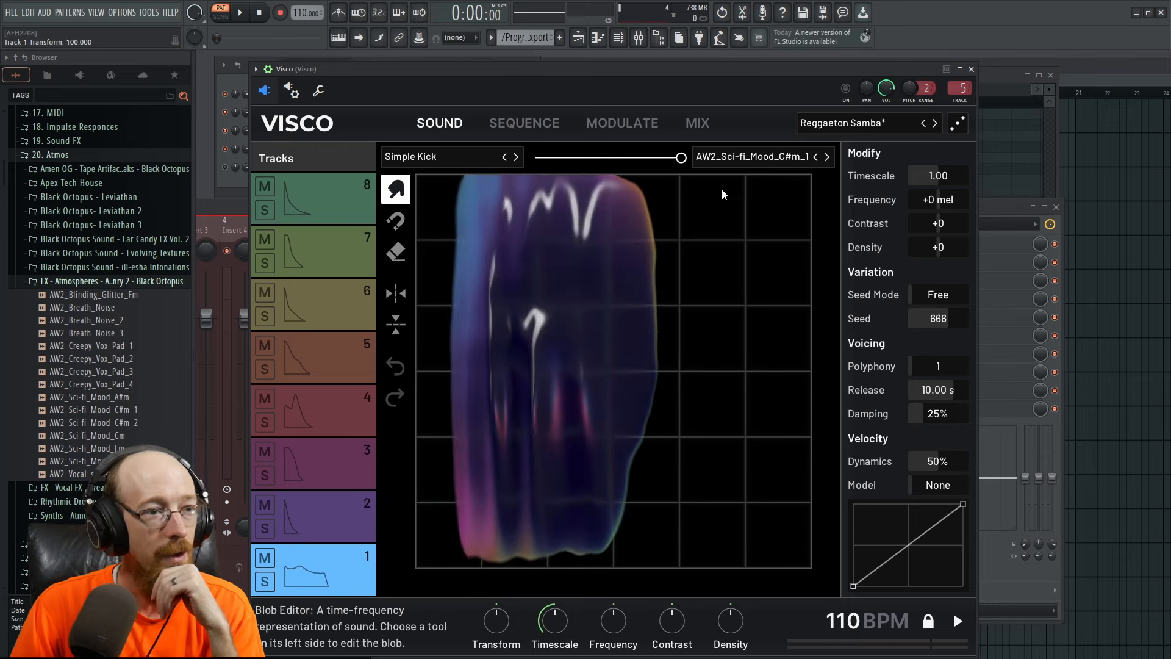
pyautogui.click(313, 580)
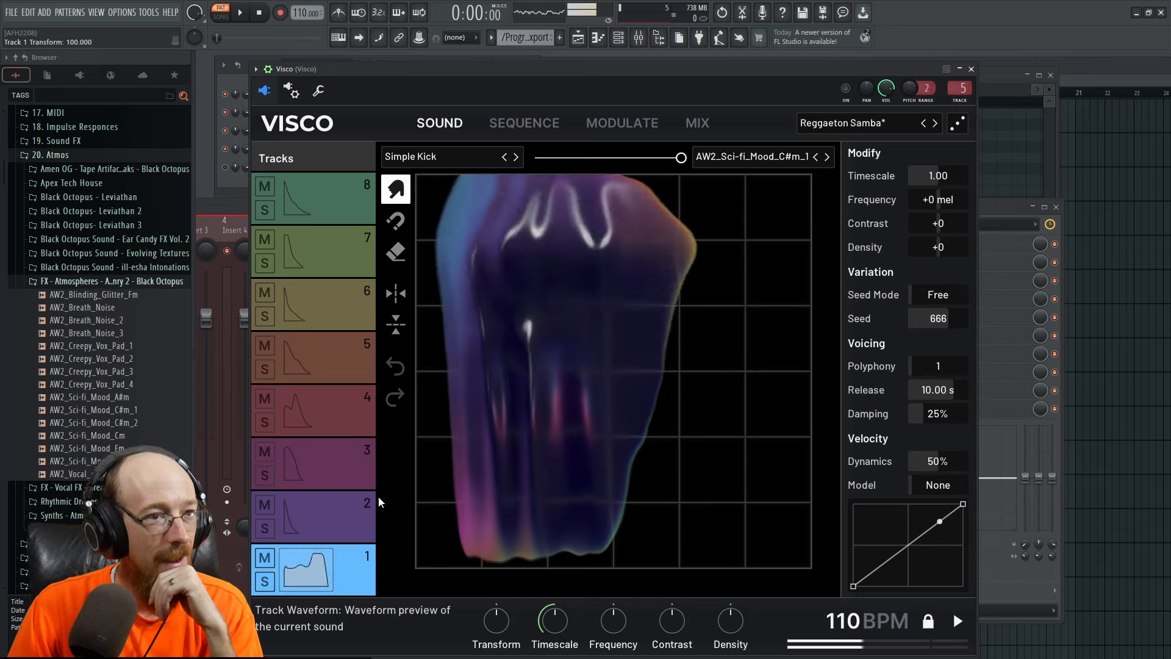
pyautogui.moveTo(681, 158); pyautogui.dragTo(456, 174)
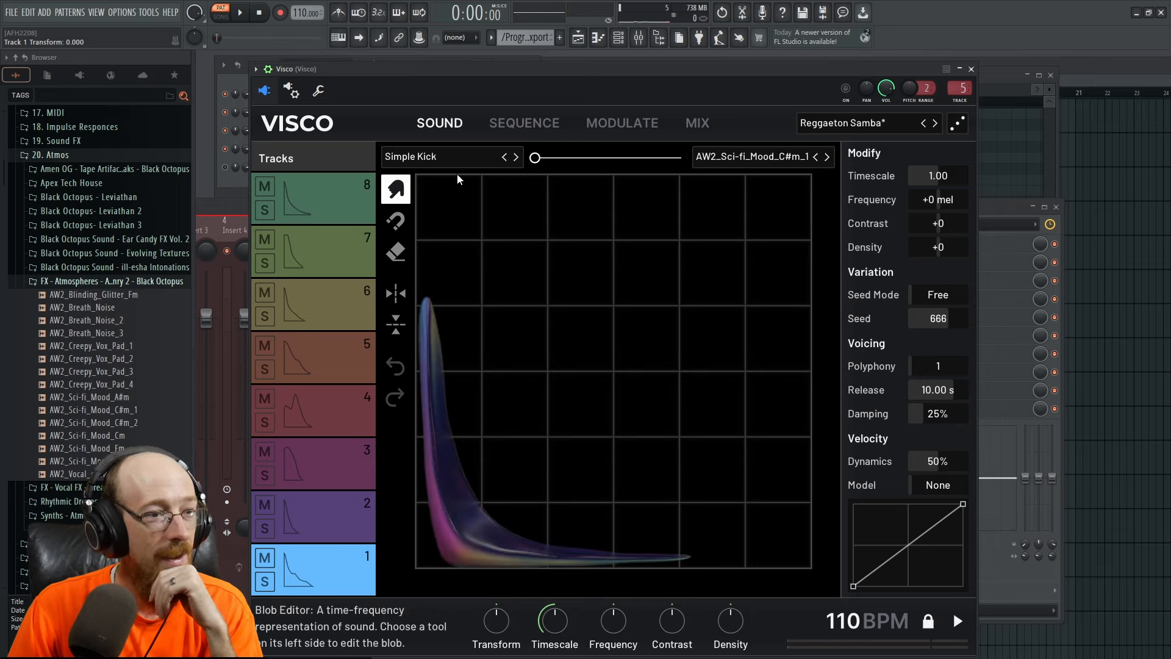
# Sweep track 1's Transform between the two sounds during playback, return it to Simple Kick and stop
pyautogui.press('space')
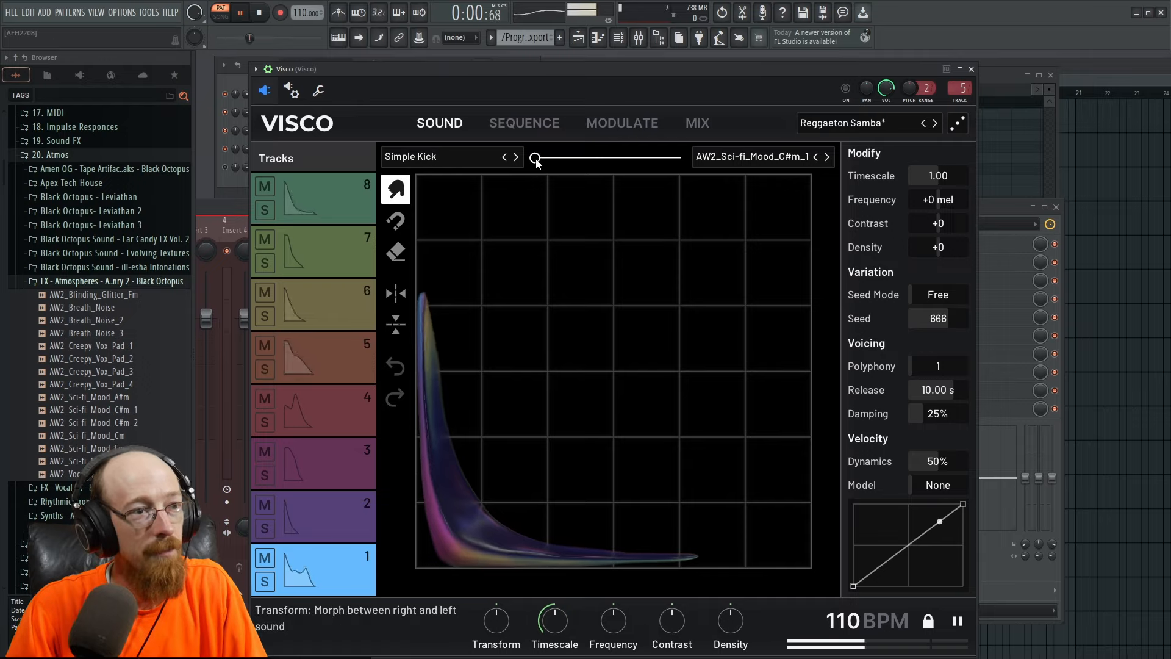
pyautogui.moveTo(536, 158); pyautogui.dragTo(454, 160)
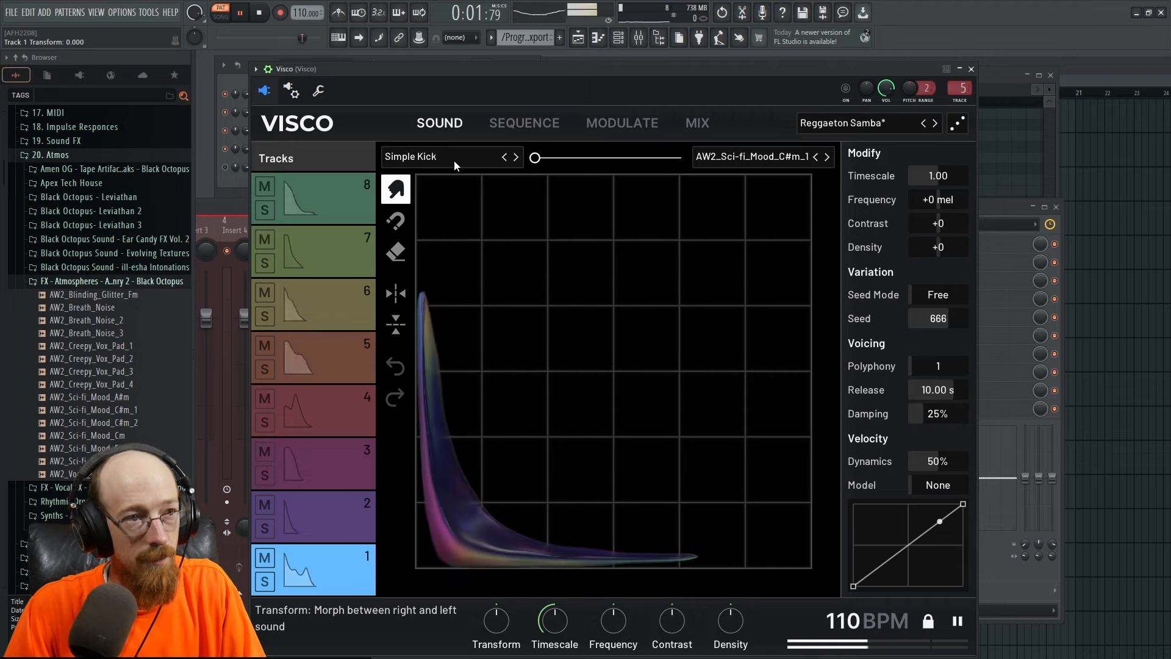
pyautogui.press('space')
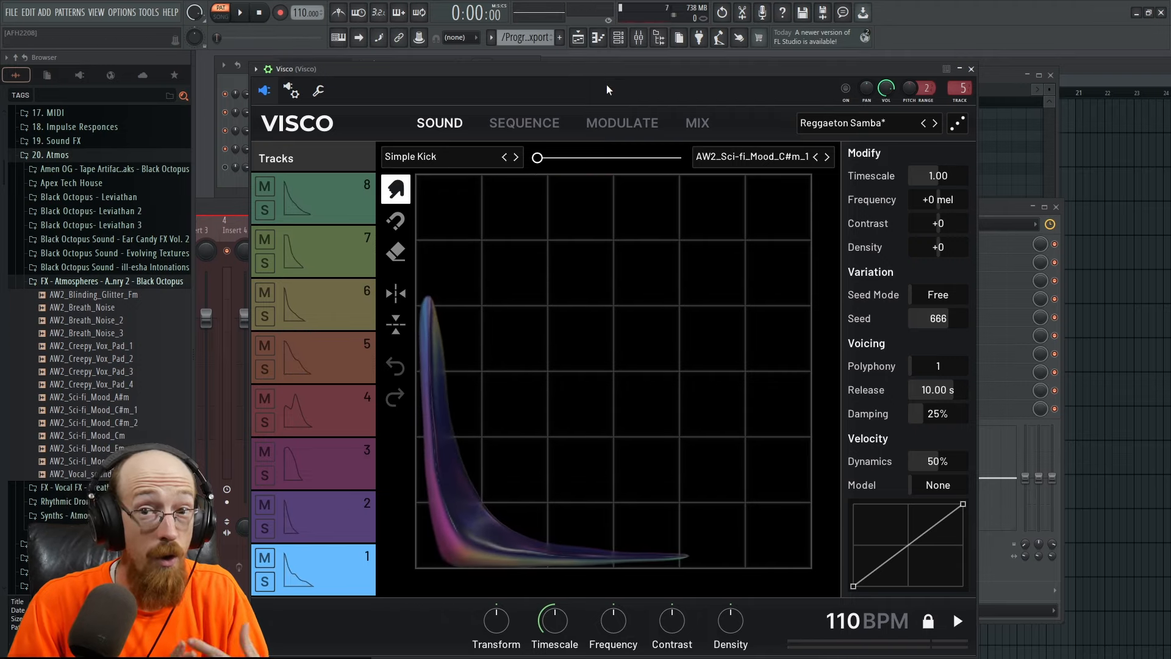
# Preview the sounds of tracks 2 to 8 one after another
pyautogui.click(352, 529)
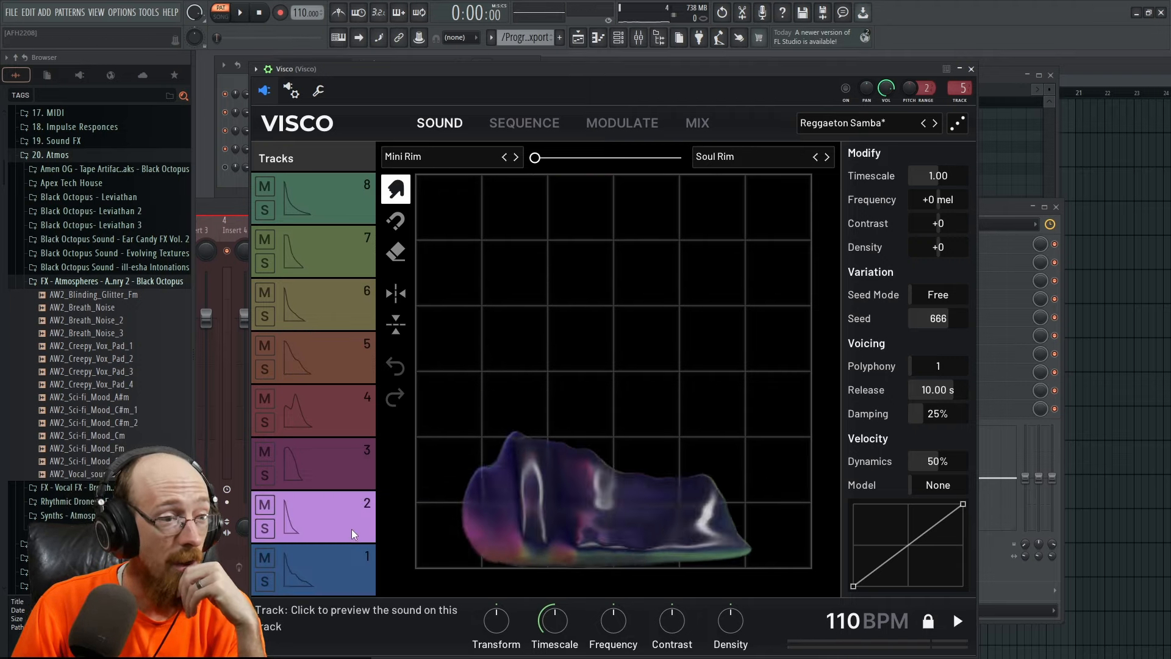
pyautogui.click(352, 464)
pyautogui.click(352, 412)
pyautogui.click(347, 358)
pyautogui.click(349, 302)
pyautogui.click(351, 250)
pyautogui.click(351, 209)
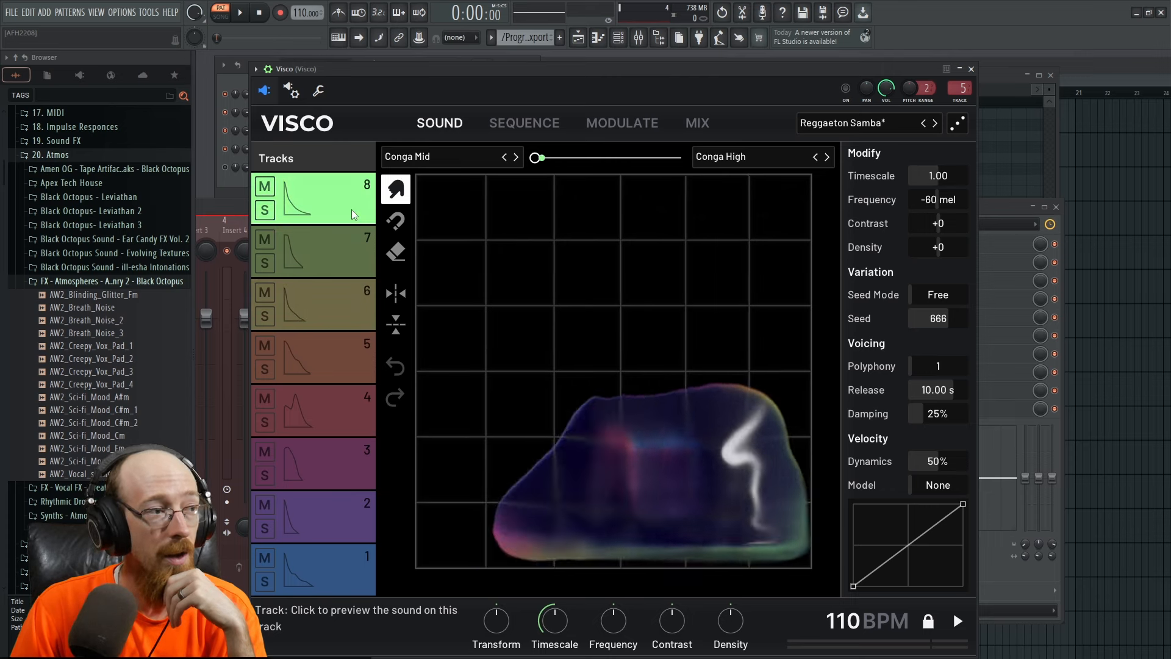
# Close the 20. Atmos folder and audition Move Your Body (FX) in 13. Vox > Hector Deep Voice
pyautogui.click(91, 159)
pyautogui.scroll(4, 114, 287)
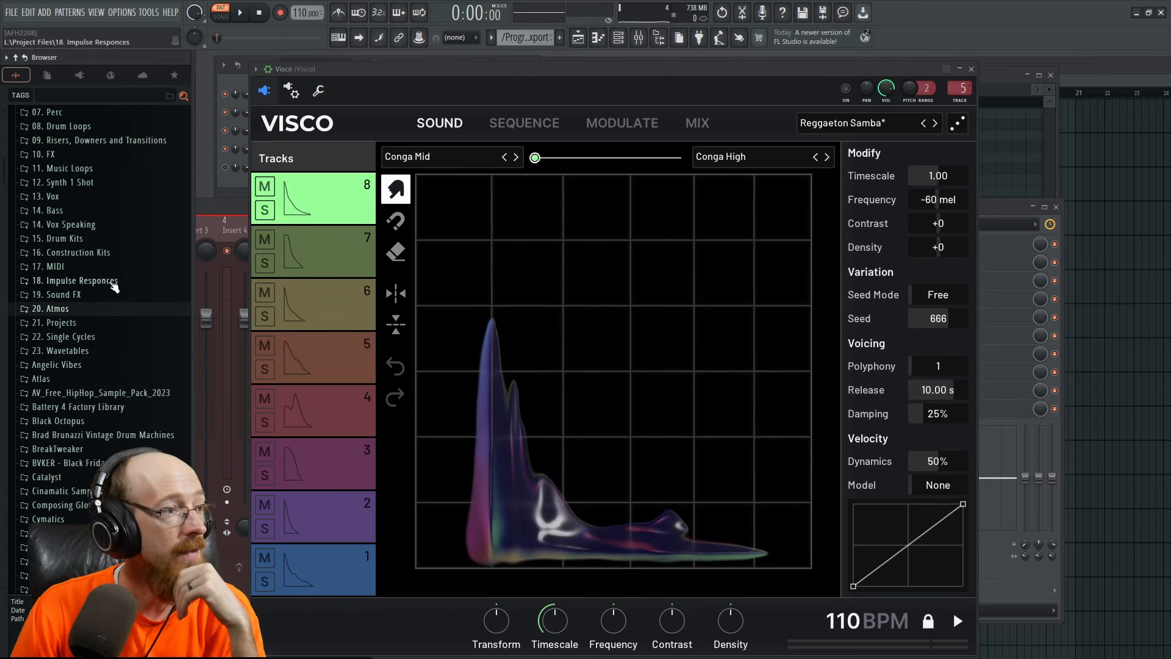
pyautogui.click(109, 197)
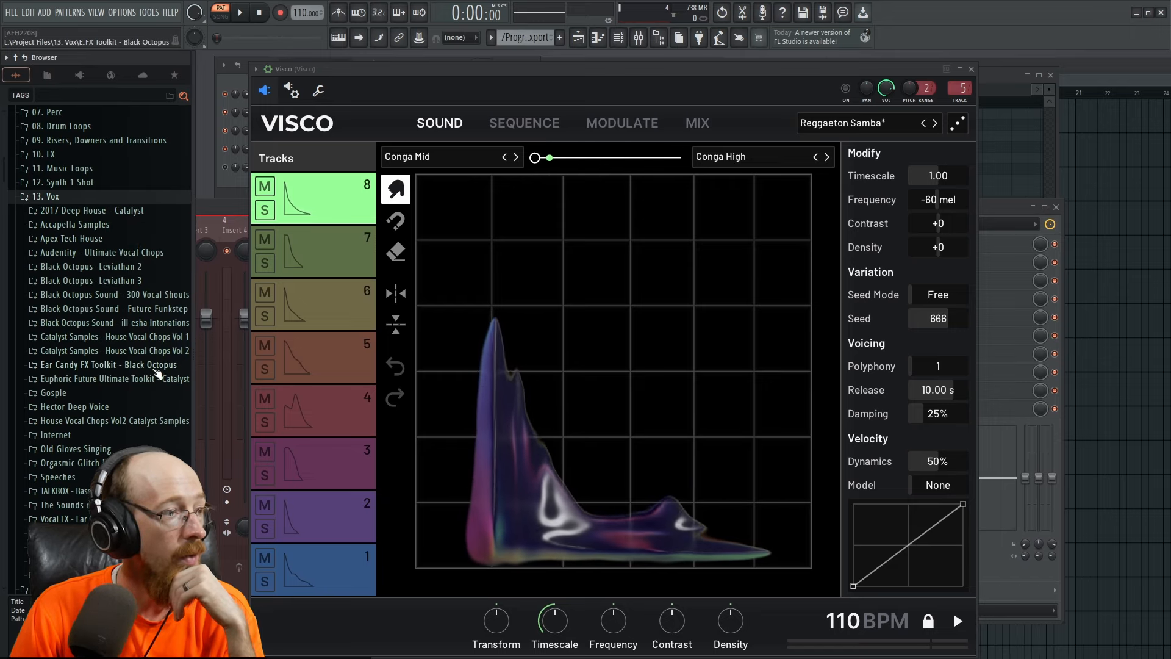
pyautogui.scroll(-3, 156, 391)
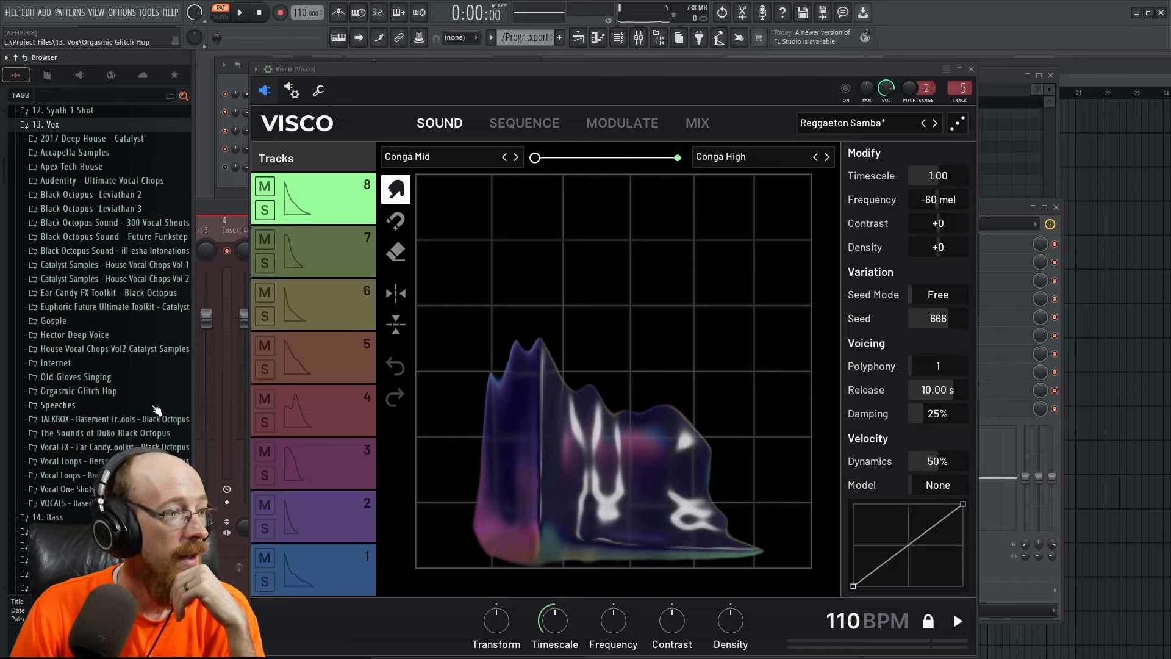
pyautogui.click(120, 332)
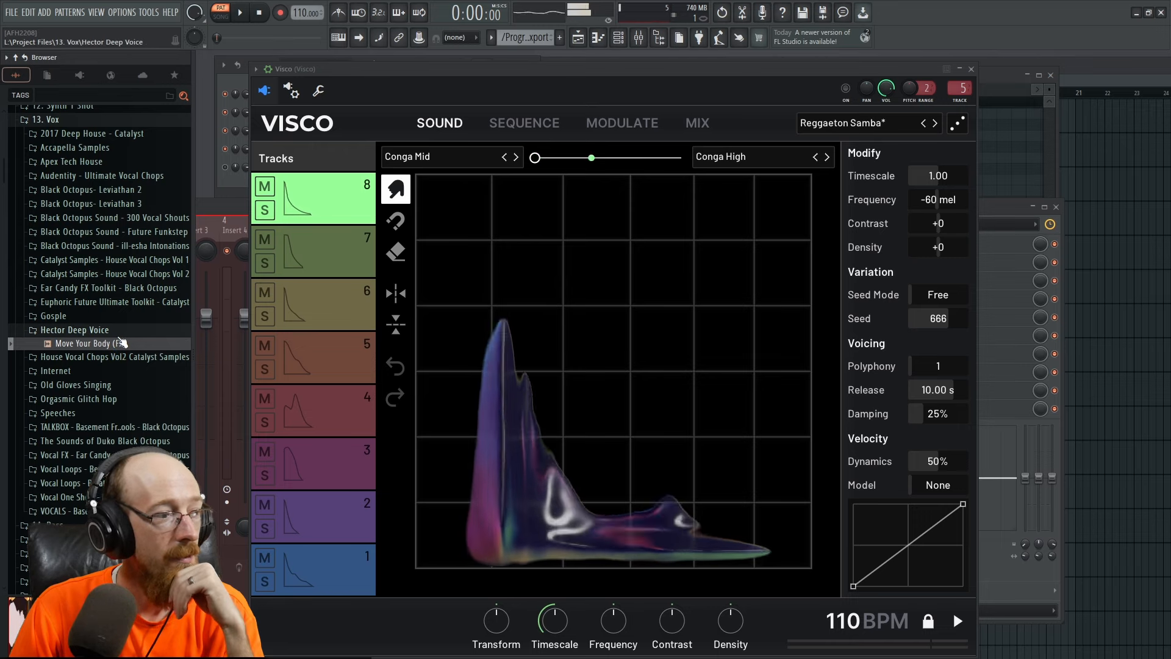
# Select track 2 and play the pattern briefly
pyautogui.click(369, 521)
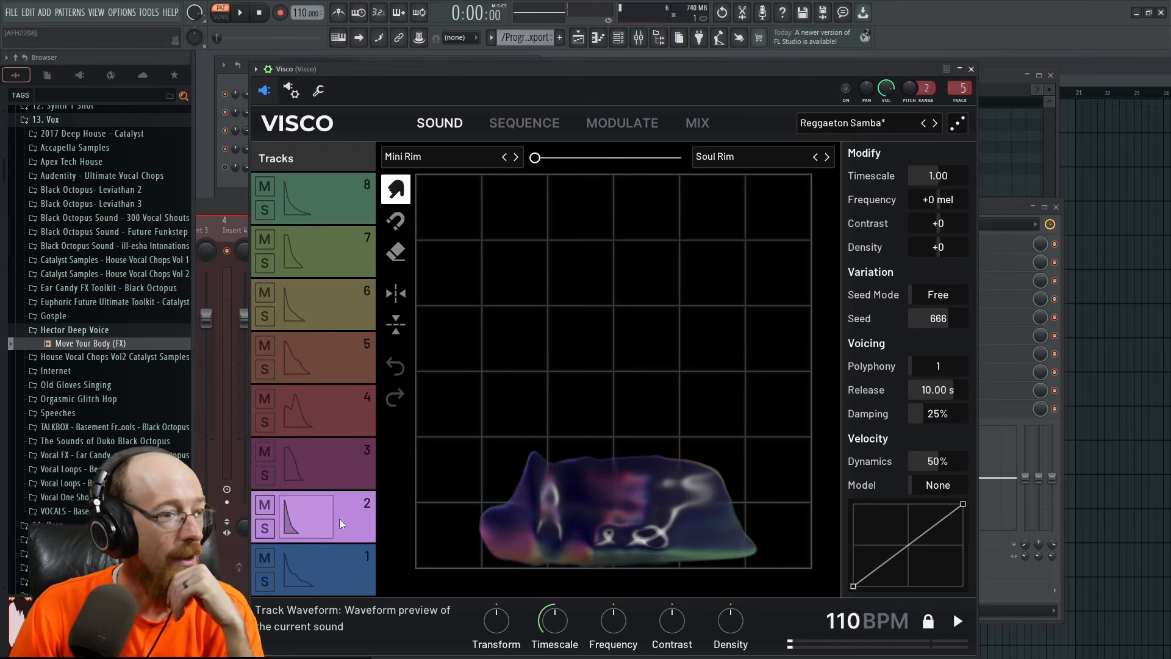
pyautogui.click(958, 622)
pyautogui.click(961, 628)
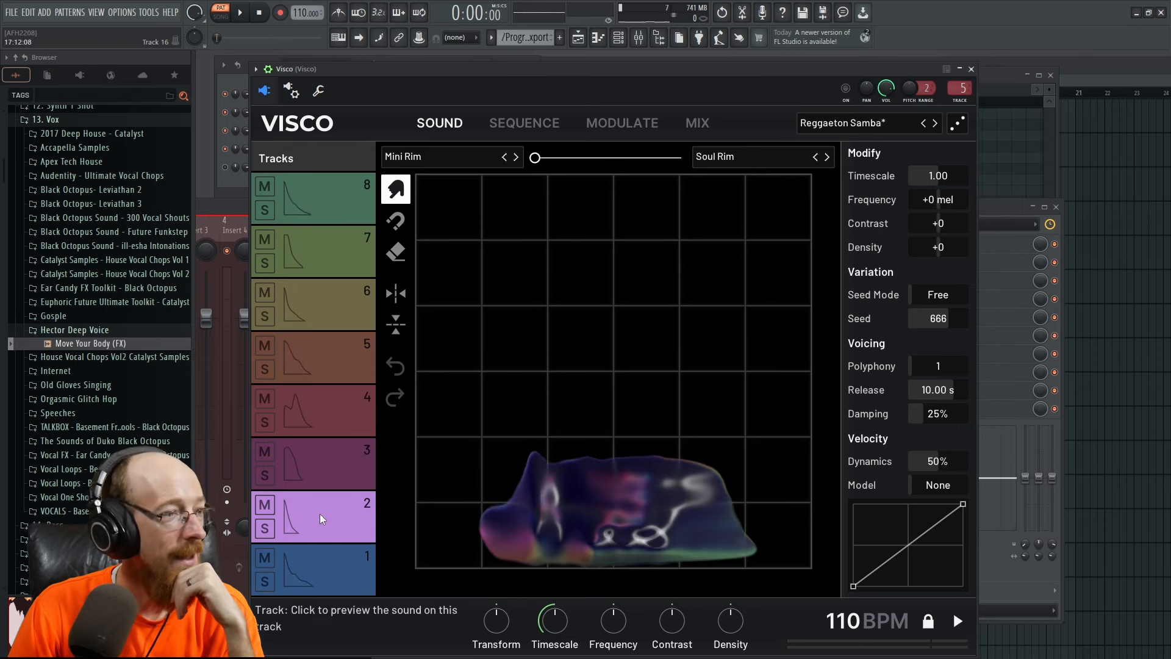
# Import Move Your Body (FX) from "L:\Project Files\13. Vox\Hector Deep Voice" as track 2's second blob
pyautogui.rightClick(73, 332)
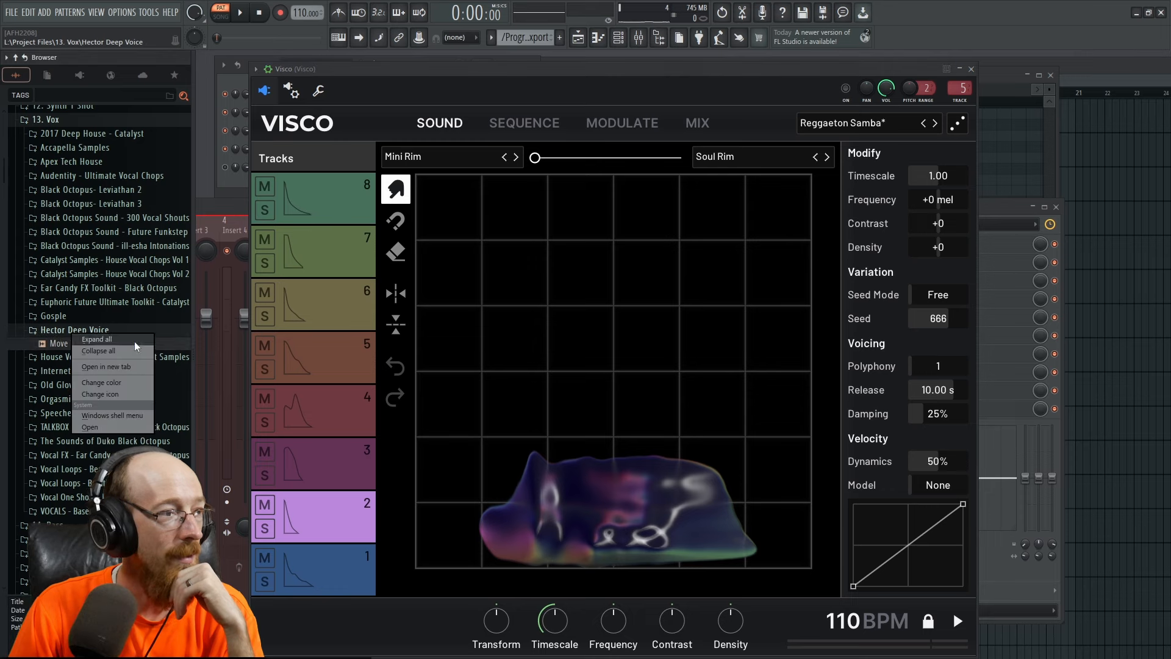
pyautogui.click(124, 430)
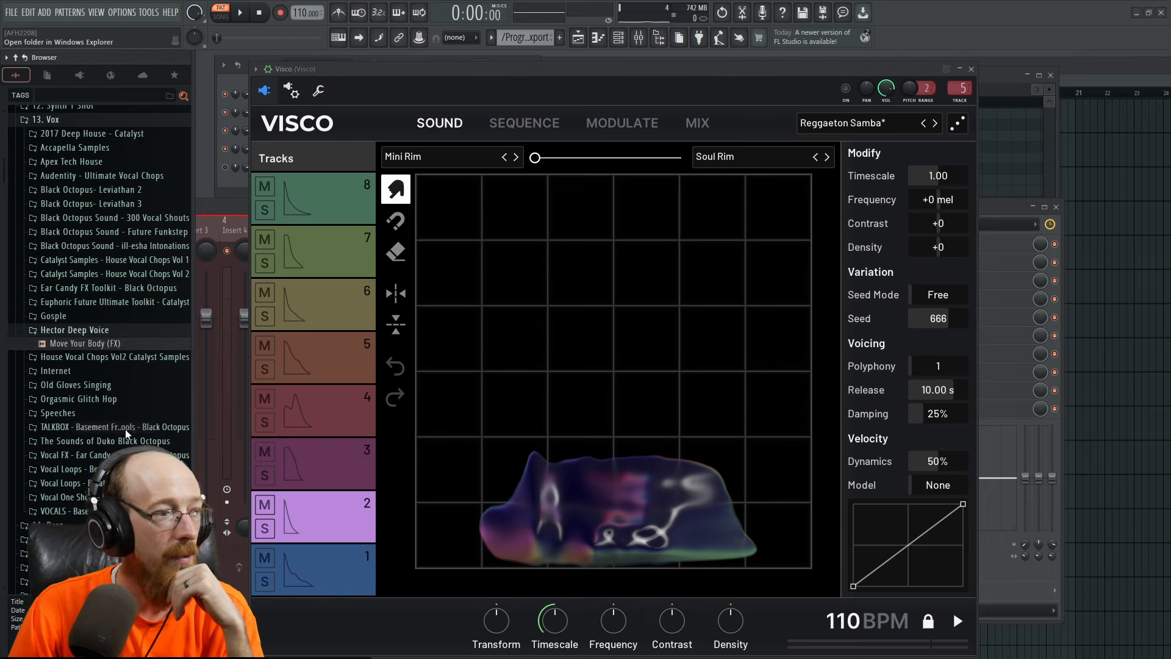
pyautogui.click(732, 157)
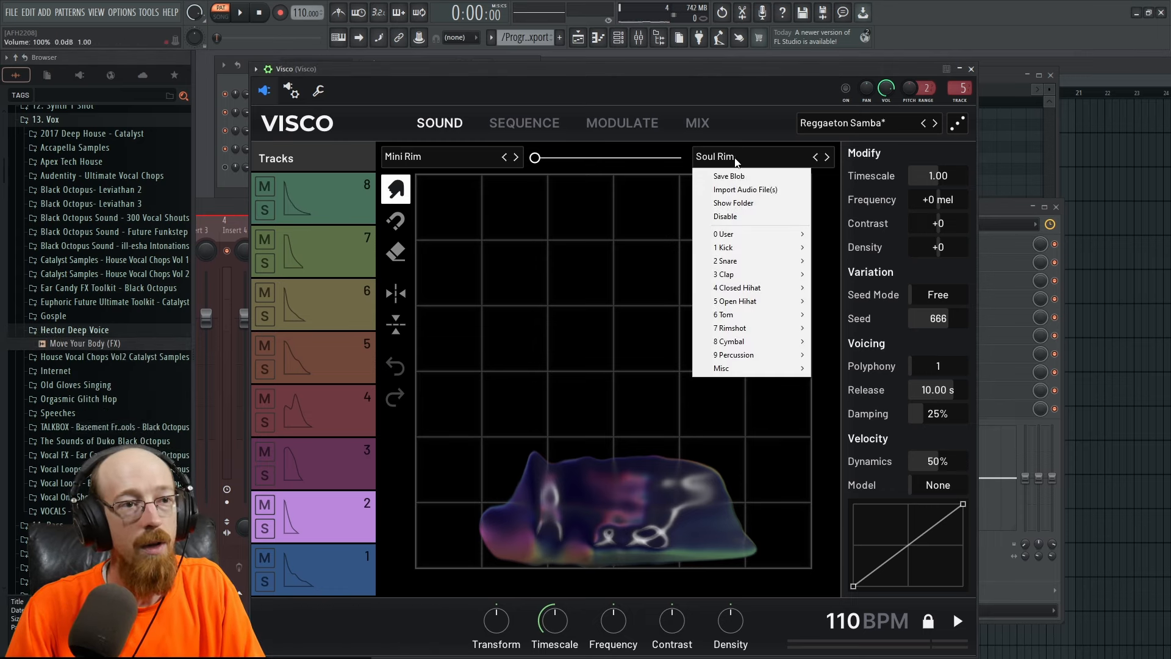
pyautogui.click(760, 193)
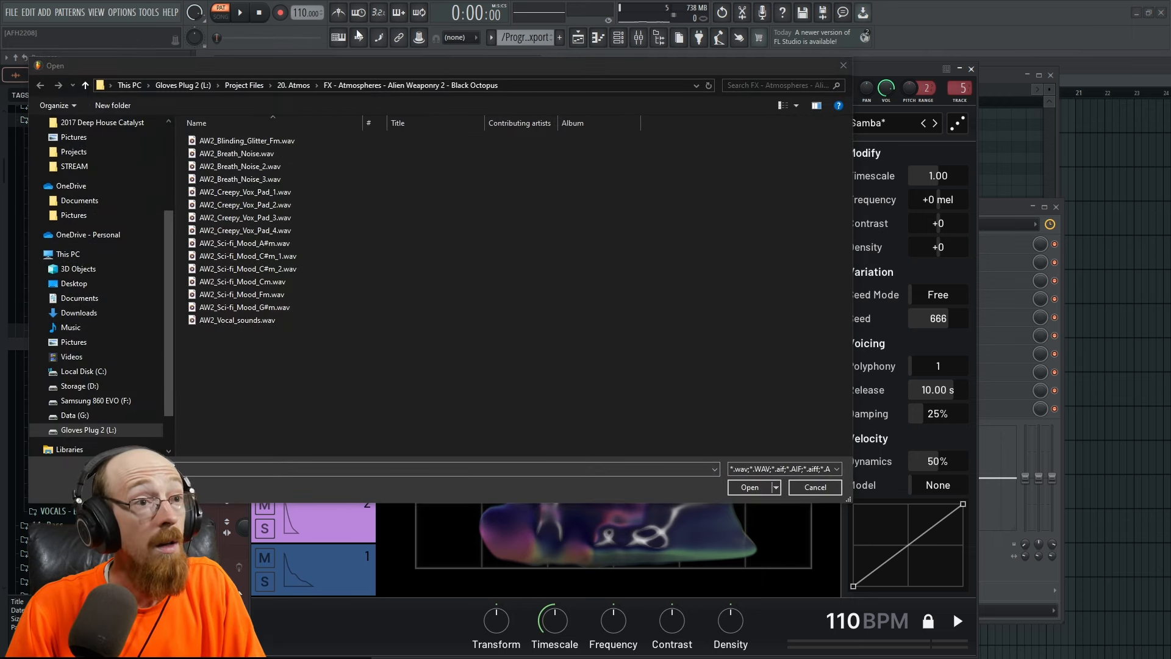
pyautogui.click(528, 86)
pyautogui.write('L:\\Project Files\\13. Vox\\Hector Deep Voice')
pyautogui.press('Return')
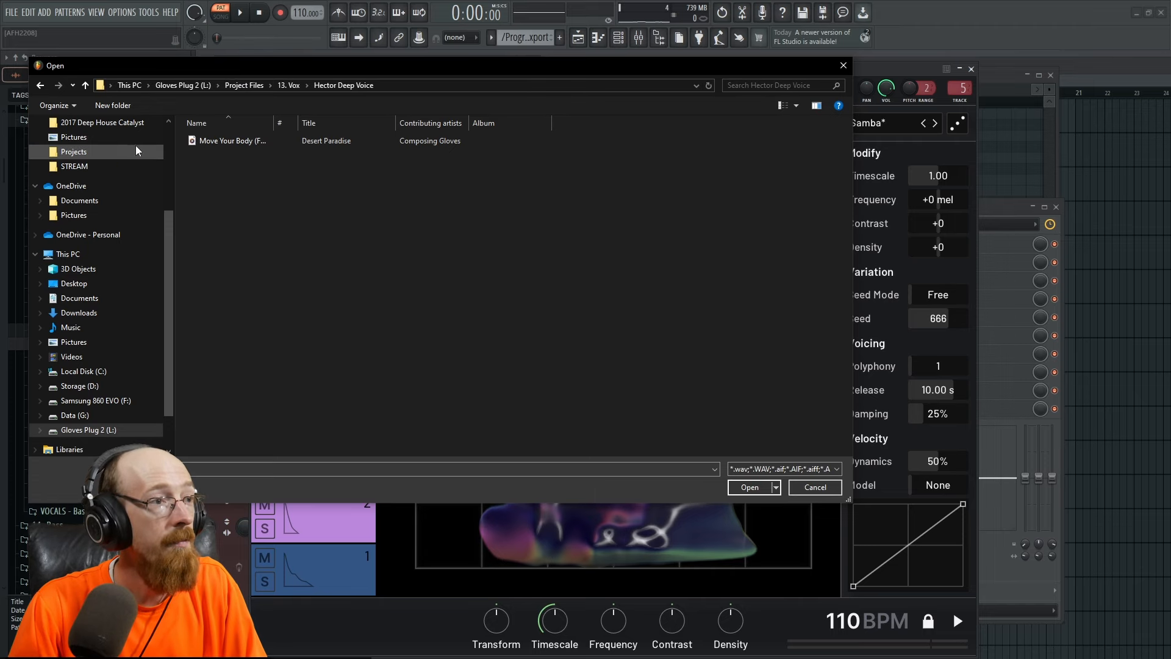
pyautogui.click(244, 142)
pyautogui.click(750, 486)
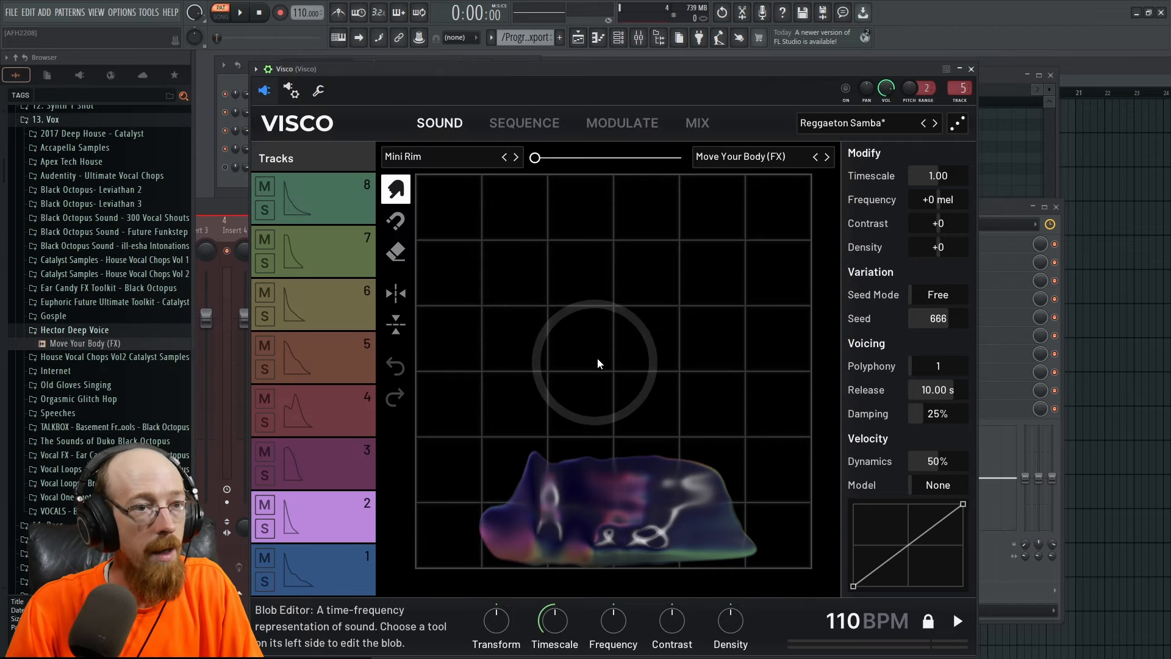
# Morph track 2 fully to Move Your Body (FX) and back to Mini Rim, and sweep the morph again during playback
pyautogui.moveTo(599, 169); pyautogui.dragTo(509, 365)
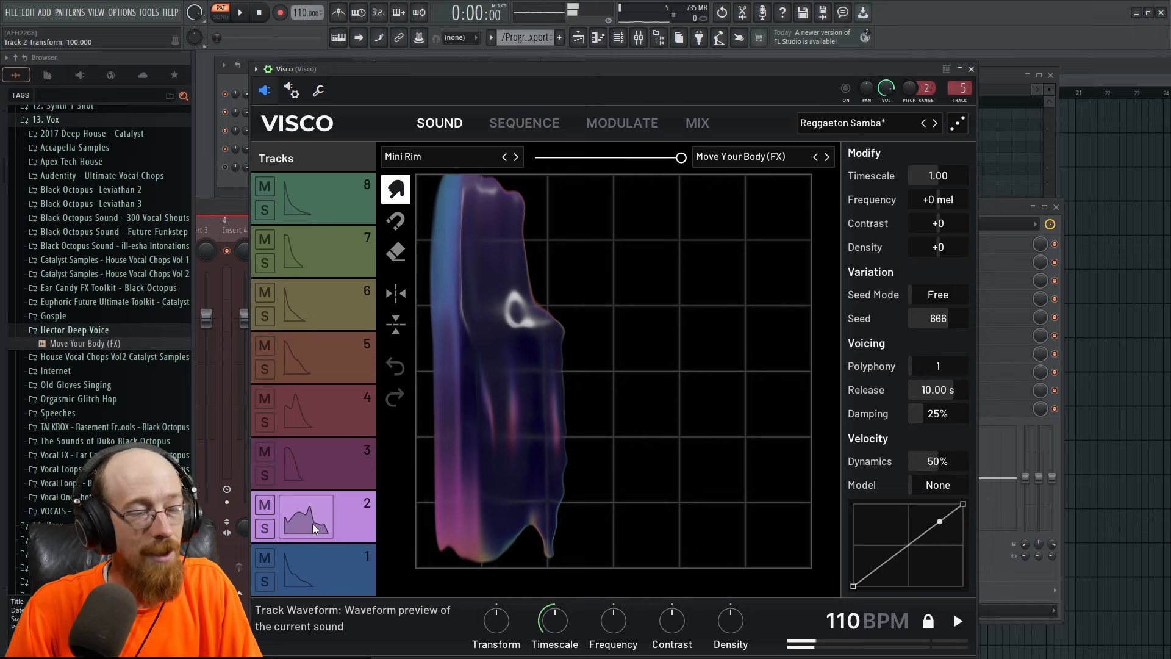
pyautogui.moveTo(681, 157); pyautogui.dragTo(516, 160)
pyautogui.press('space')
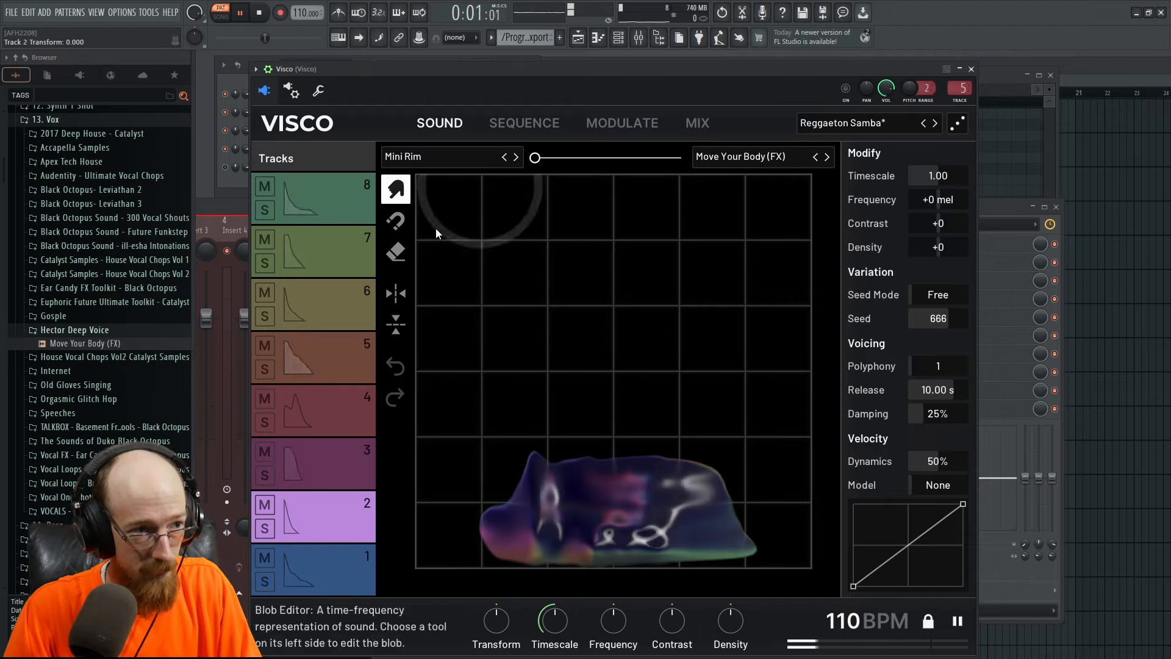
pyautogui.moveTo(535, 158)
pyautogui.mouseDown()
pyautogui.moveTo(679, 161)
pyautogui.moveTo(535, 158)
pyautogui.mouseUp()
# Sweep track 1's Transform during playback, return it to Simple Kick, reselect track 2 and stop
pyautogui.click(365, 578)
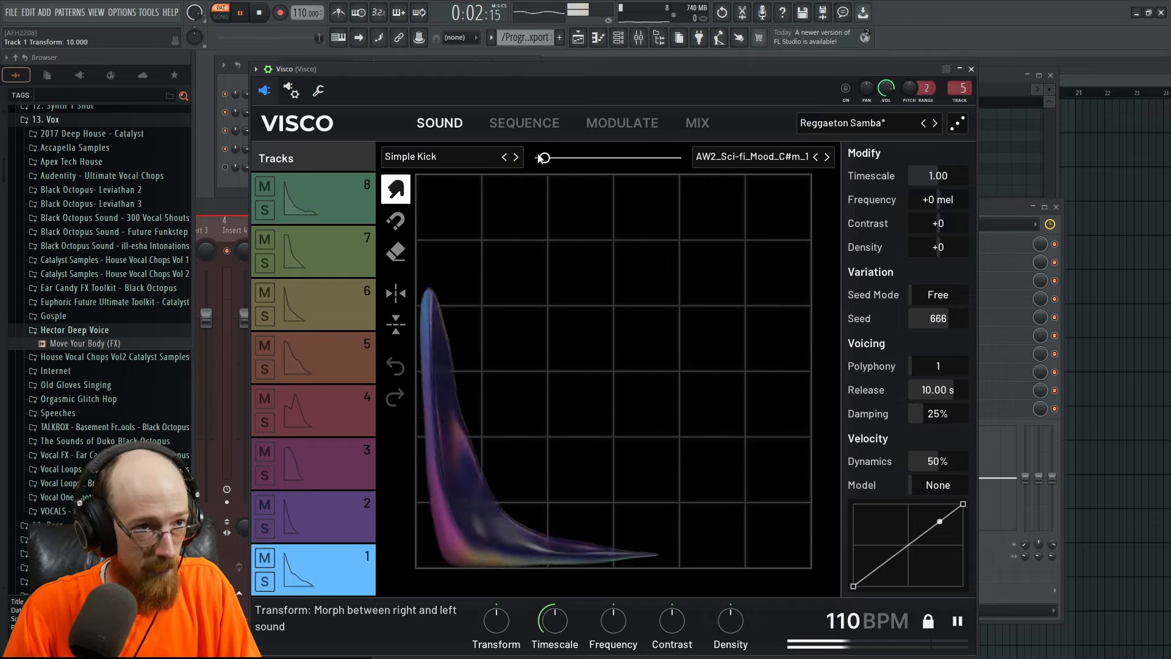
pyautogui.click(348, 501)
pyautogui.press('space')
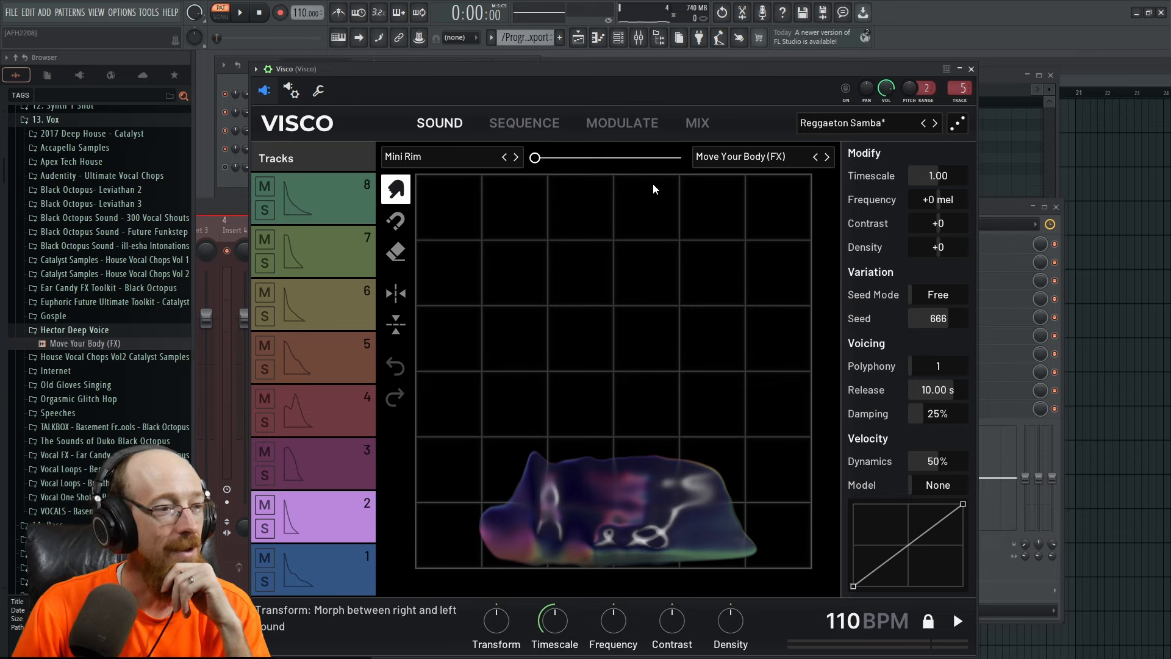
# Preview tracks 3 up to 8 in turn, and go back down through the tracks to track 1
pyautogui.click(347, 478)
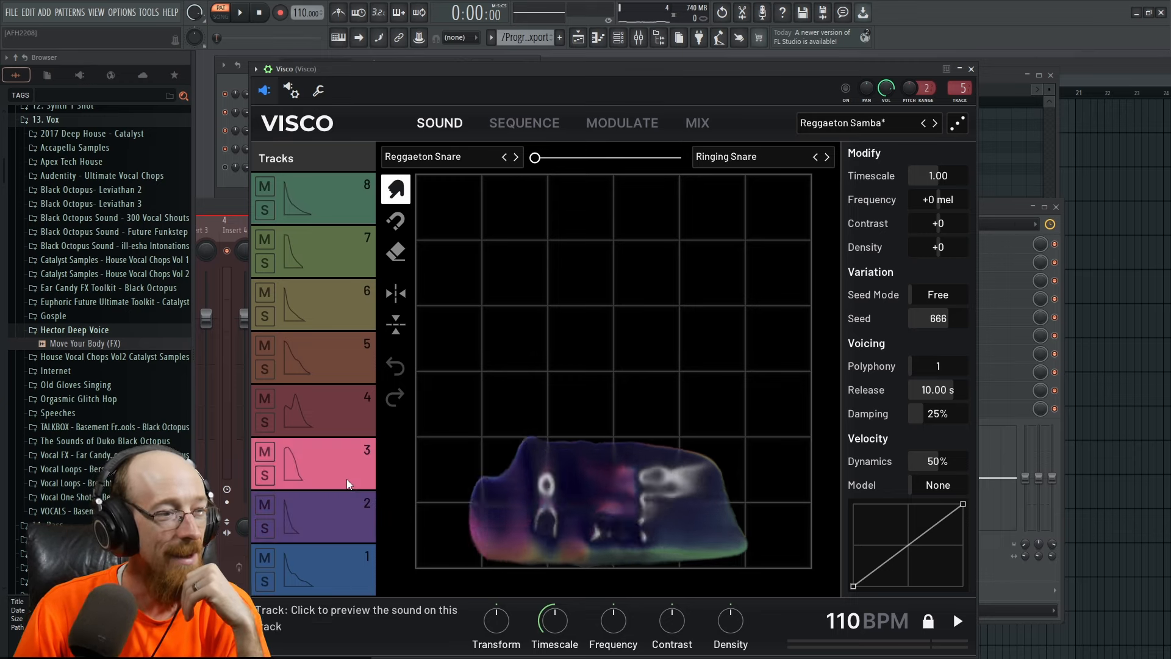
pyautogui.click(349, 404)
pyautogui.click(345, 360)
pyautogui.click(343, 313)
pyautogui.click(353, 263)
pyautogui.click(352, 207)
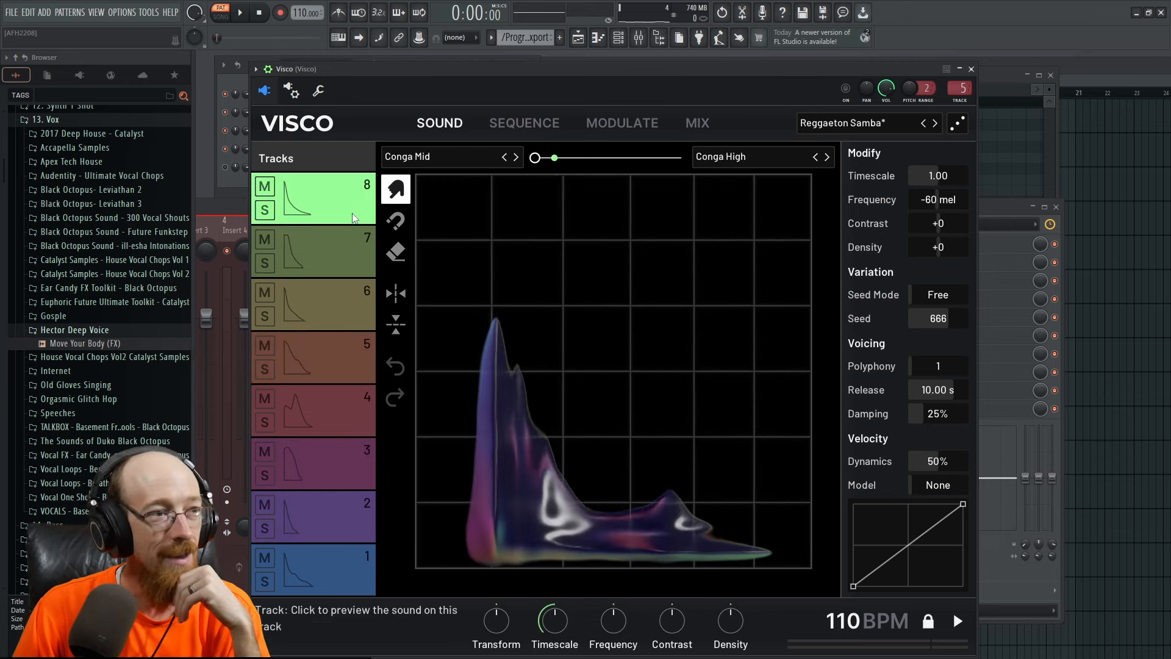
pyautogui.click(351, 263)
pyautogui.click(348, 314)
pyautogui.click(346, 366)
pyautogui.click(346, 421)
pyautogui.click(347, 476)
pyautogui.click(347, 529)
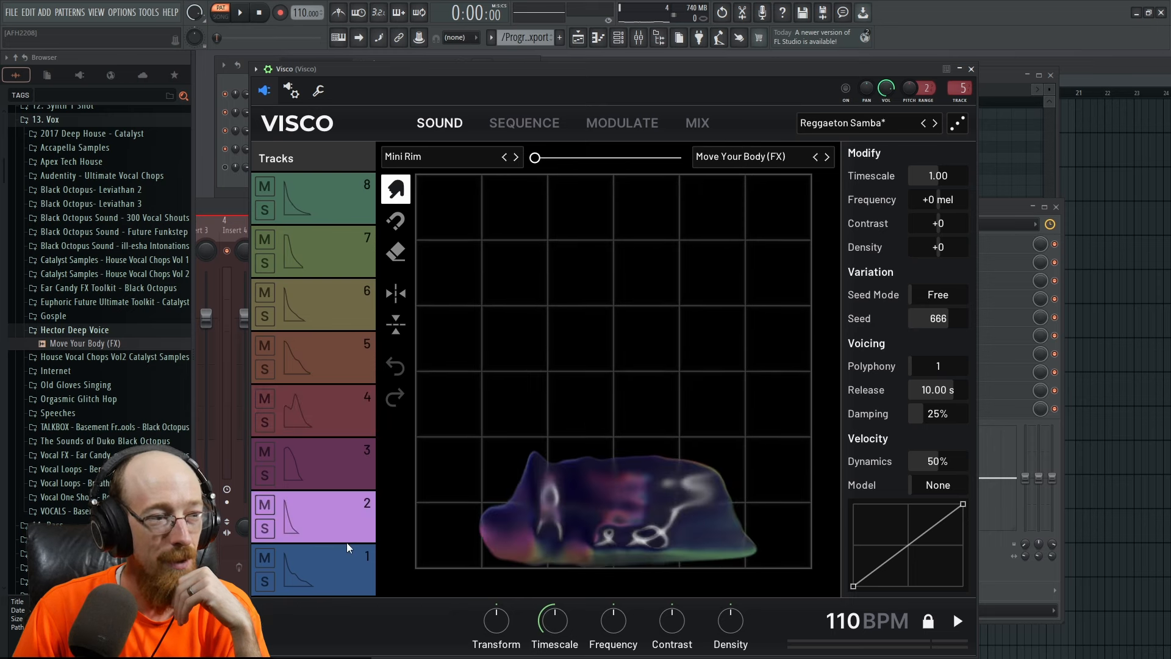
pyautogui.click(342, 567)
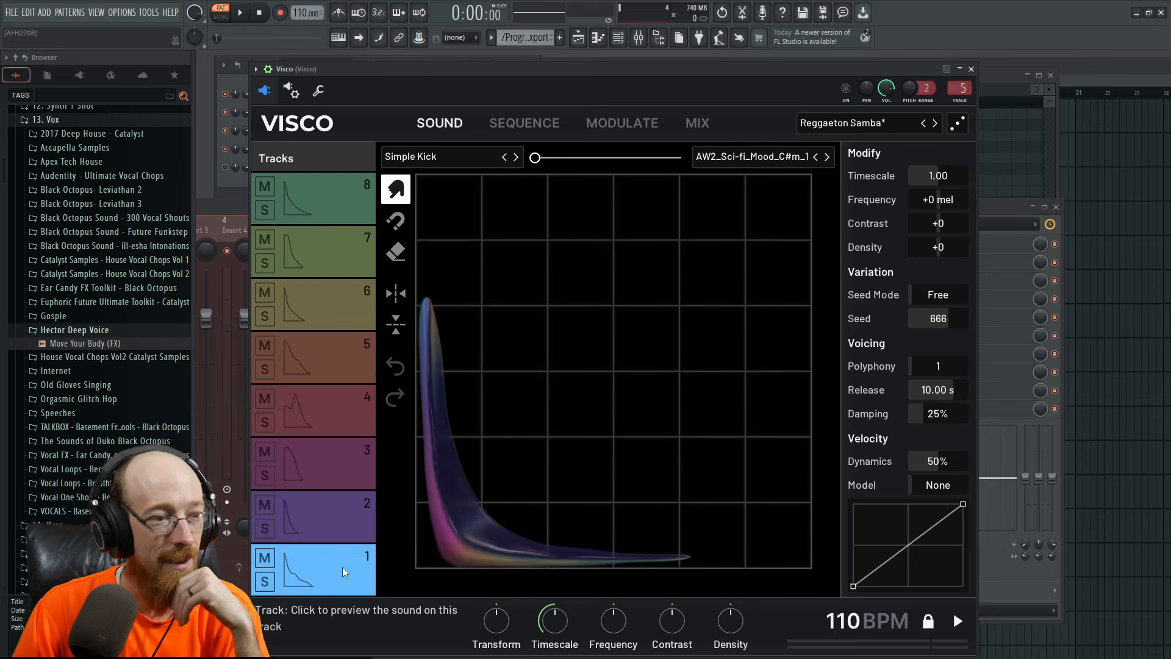
# Look through the preset list and close it without loading a preset
pyautogui.click(852, 131)
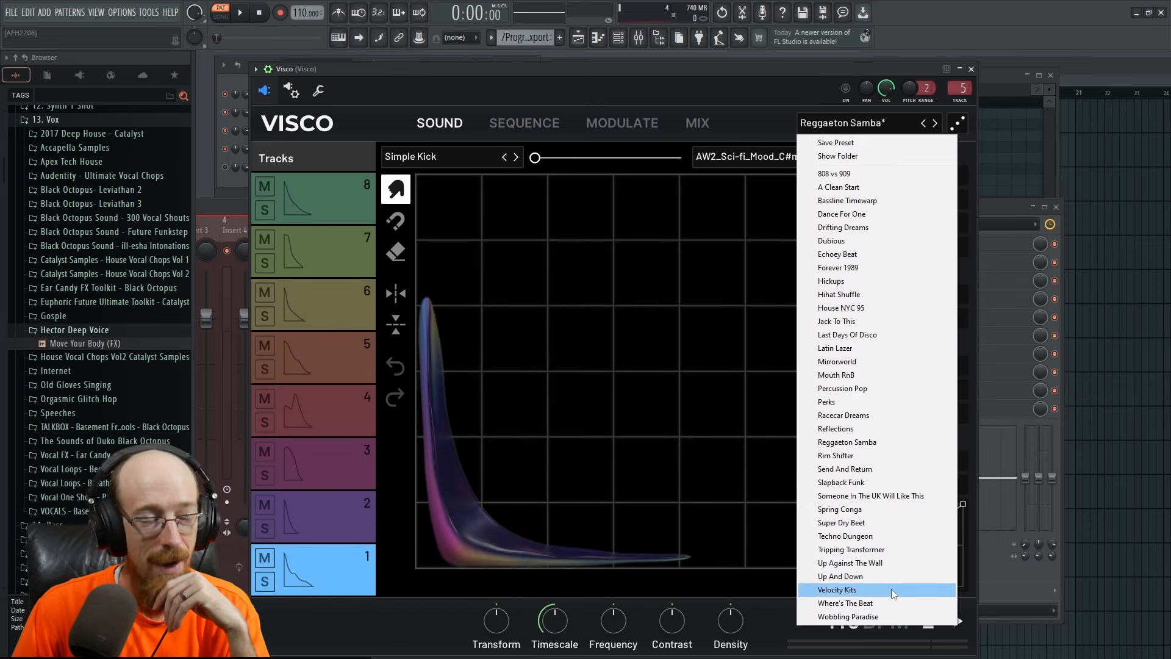
pyautogui.click(714, 108)
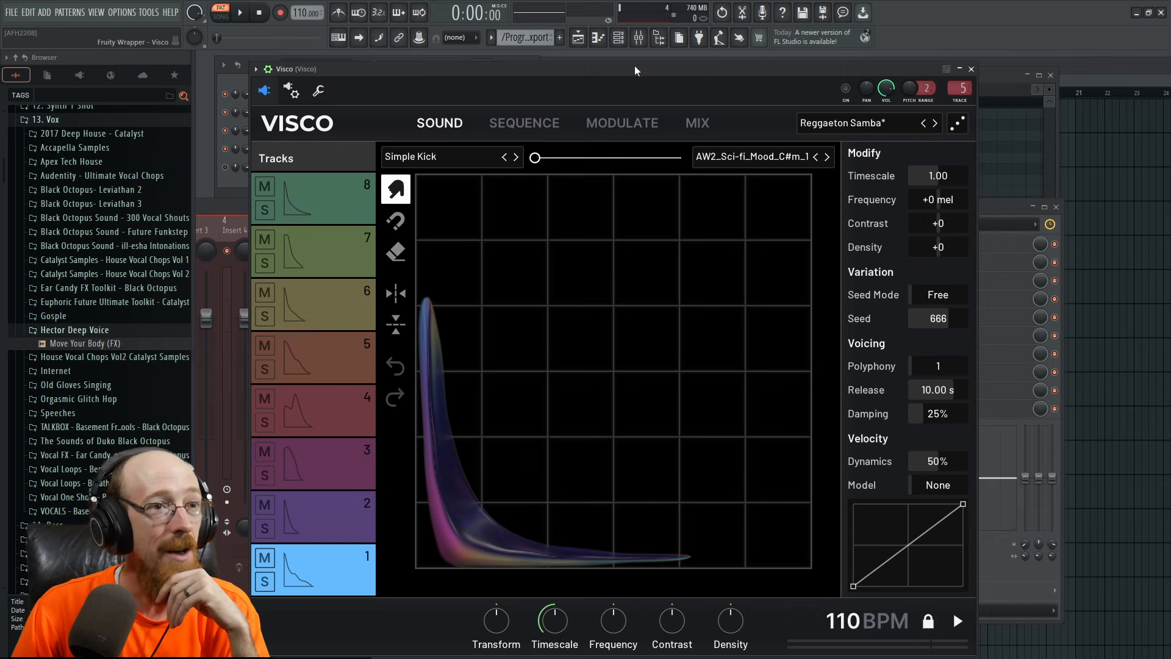